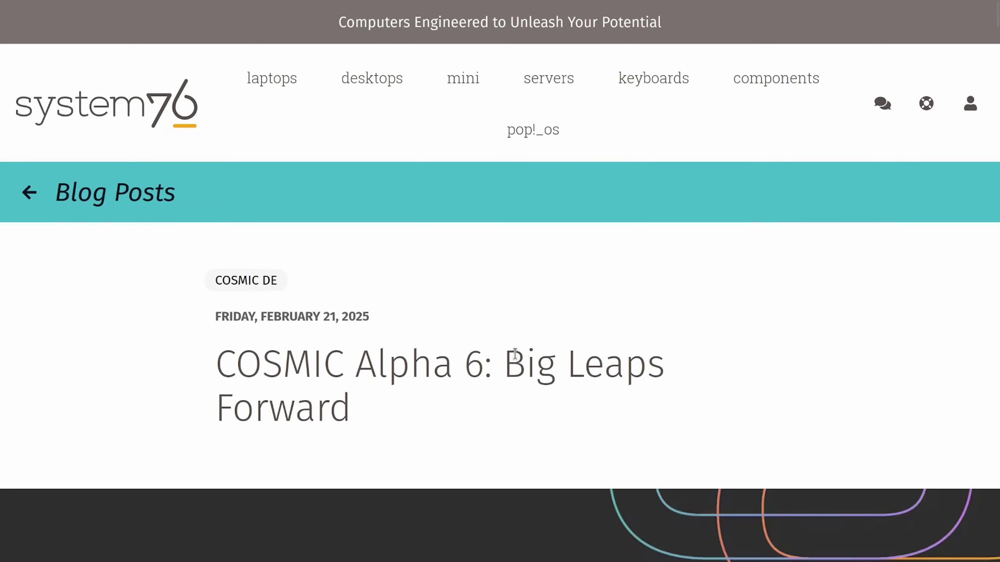
Step: Highlight part of the COSMIC Alpha 6 post title, clear it, and scroll down the post
{"action": "left_click_drag", "start_coordinate": [211, 366], "coordinate": [625, 370]}
{"action": "left_click", "coordinate": [617, 384]}
{"action": "scroll", "coordinate": [606, 370], "scroll_direction": "down", "scroll_amount": 6}
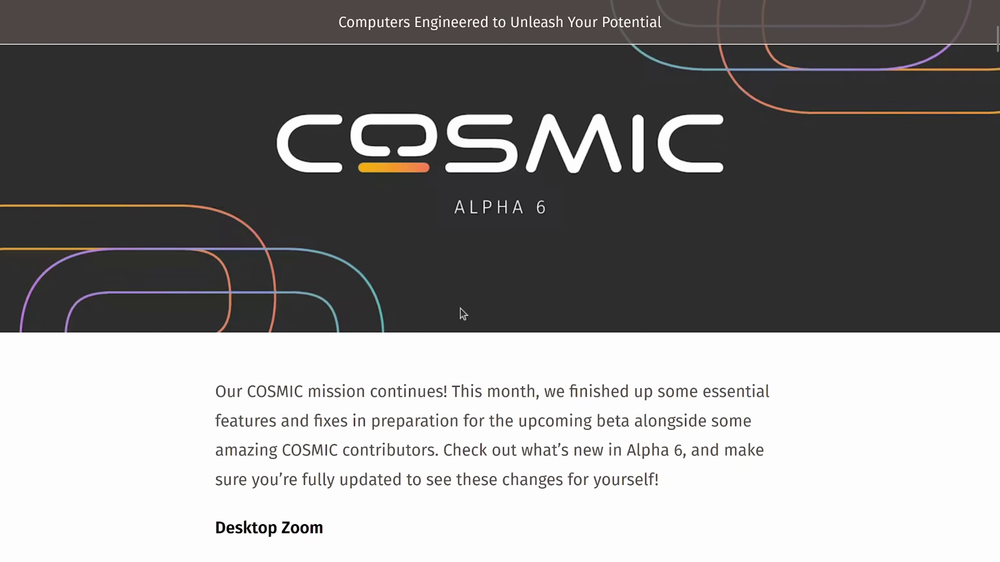
{"action": "scroll", "coordinate": [460, 308], "scroll_direction": "down", "scroll_amount": 2}
Step: Exit Firefox full screen and minimize it to reveal the nebula desktop
{"action": "key", "text": "F11"}
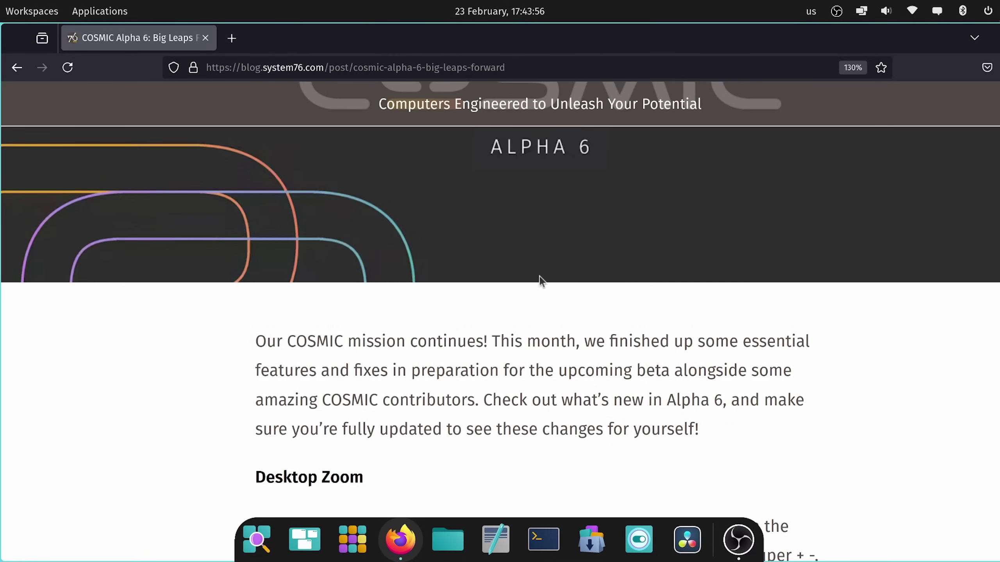
{"action": "scroll", "coordinate": [539, 280], "scroll_direction": "down", "scroll_amount": 1}
{"action": "scroll", "coordinate": [325, 168], "scroll_direction": "up", "scroll_amount": 3}
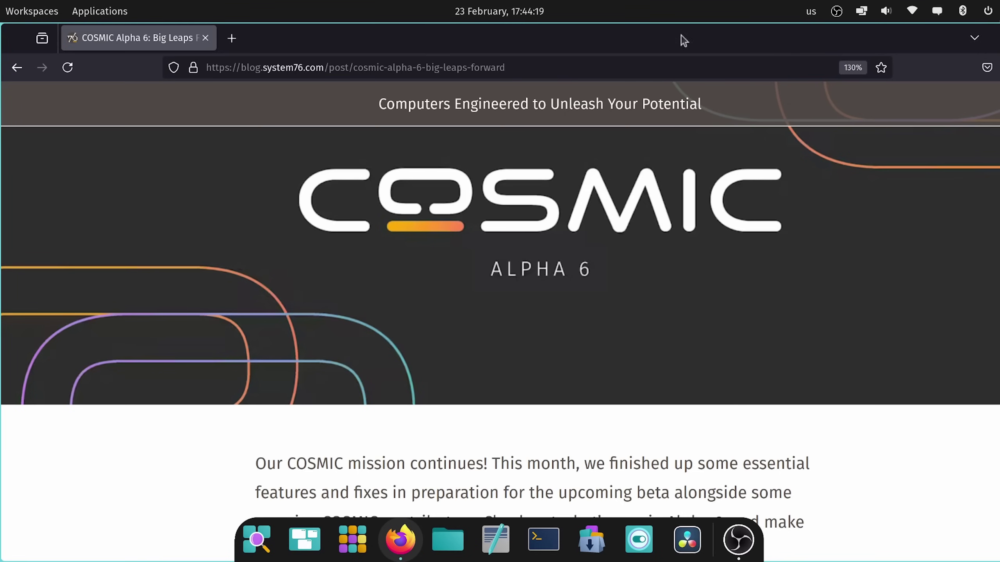
{"action": "key", "text": "super+m"}
{"action": "left_click_drag", "start_coordinate": [625, 239], "coordinate": [492, 374]}
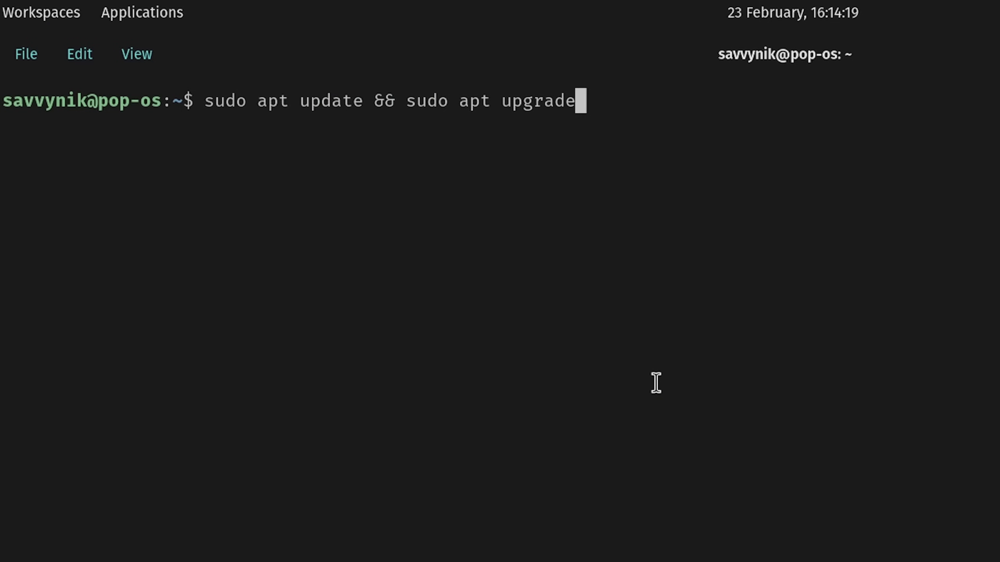
Step: Run the system upgrade and highlight the 811 MB disk space figure
{"action": "key", "text": "Return"}
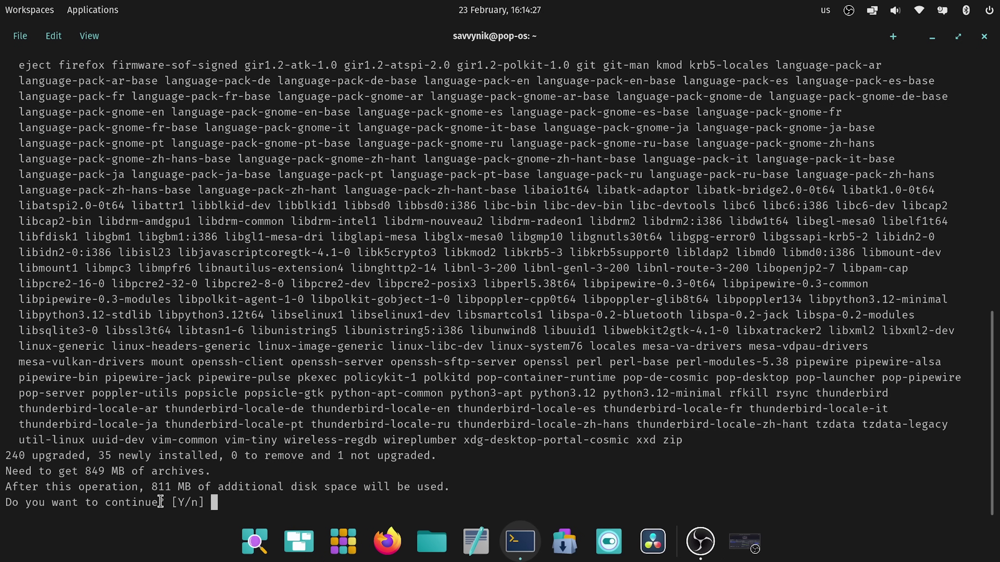
{"action": "left_click_drag", "start_coordinate": [152, 486], "coordinate": [191, 487]}
{"action": "left_click", "coordinate": [326, 356]}
Step: Dismiss the desktop context menu and bring it up again
{"action": "scroll", "coordinate": [326, 356], "scroll_direction": "up", "scroll_amount": 5}
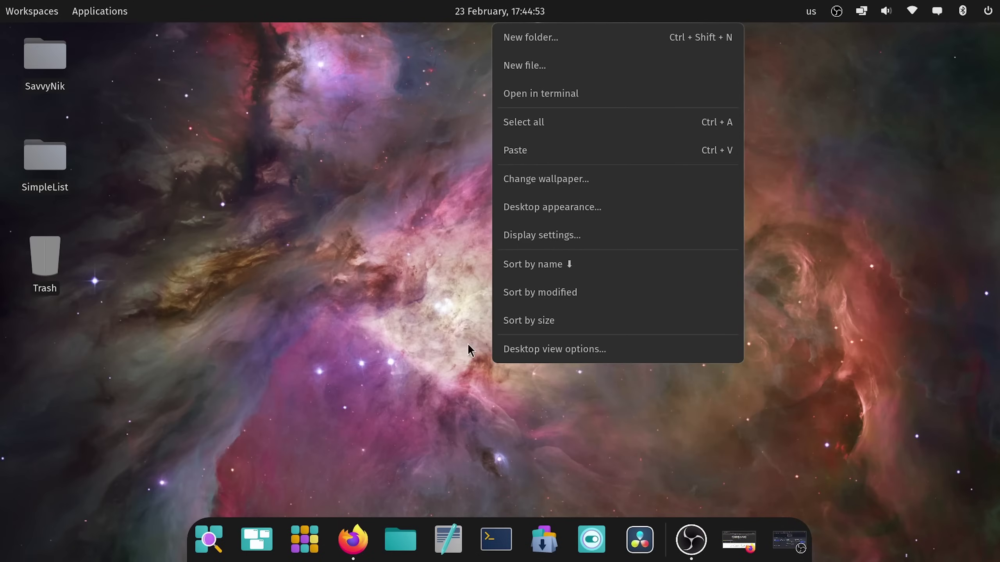
{"action": "left_click", "coordinate": [448, 348]}
{"action": "right_click", "coordinate": [560, 289]}
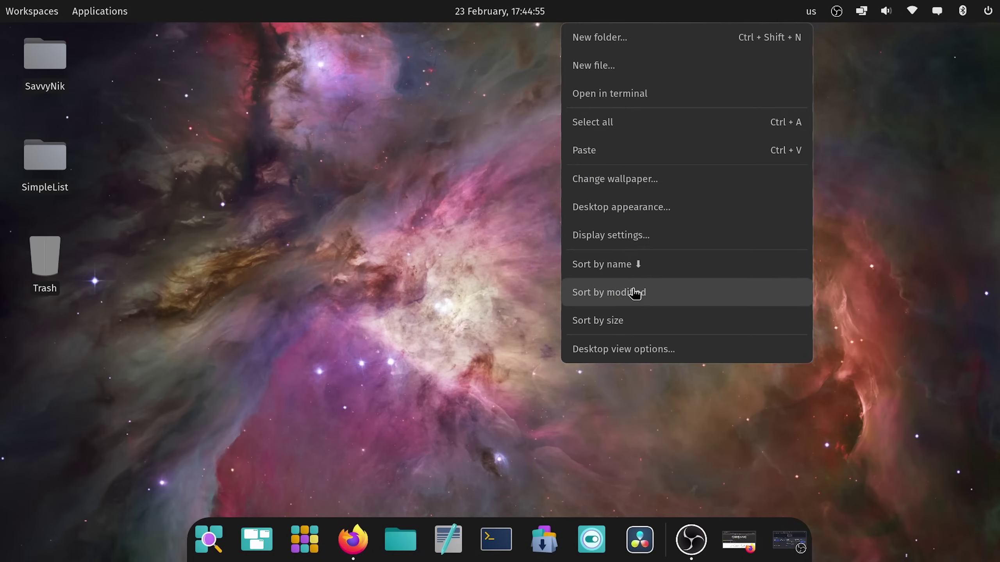
Step: Open Display settings and check the Scale list, keeping 125%
{"action": "left_click", "coordinate": [601, 240]}
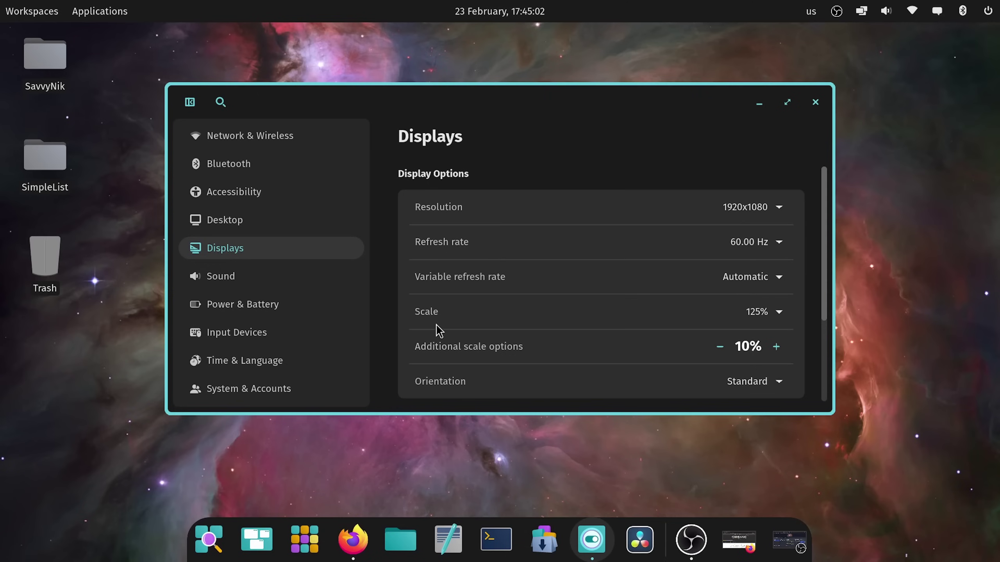
{"action": "left_click", "coordinate": [776, 312]}
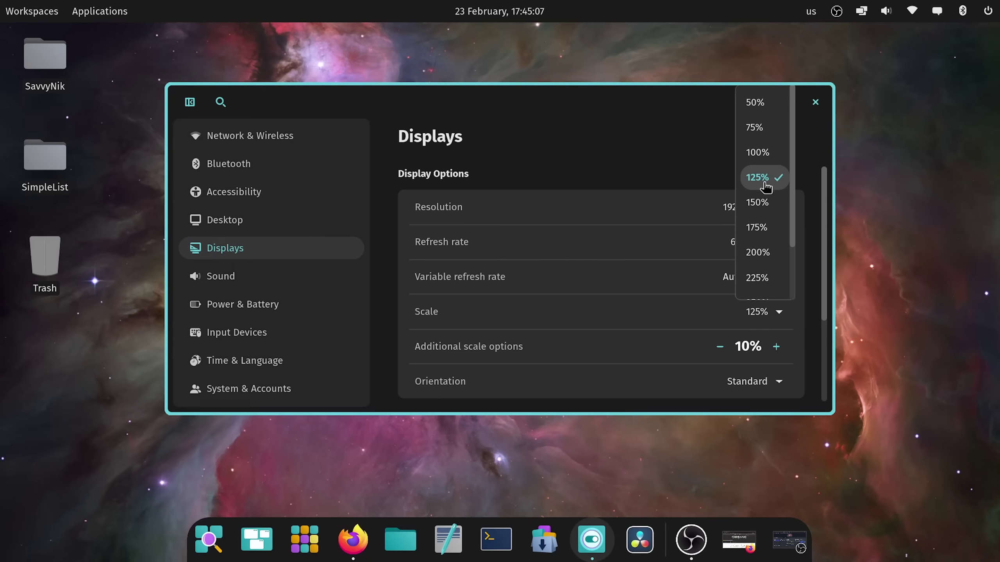
{"action": "left_click", "coordinate": [667, 330]}
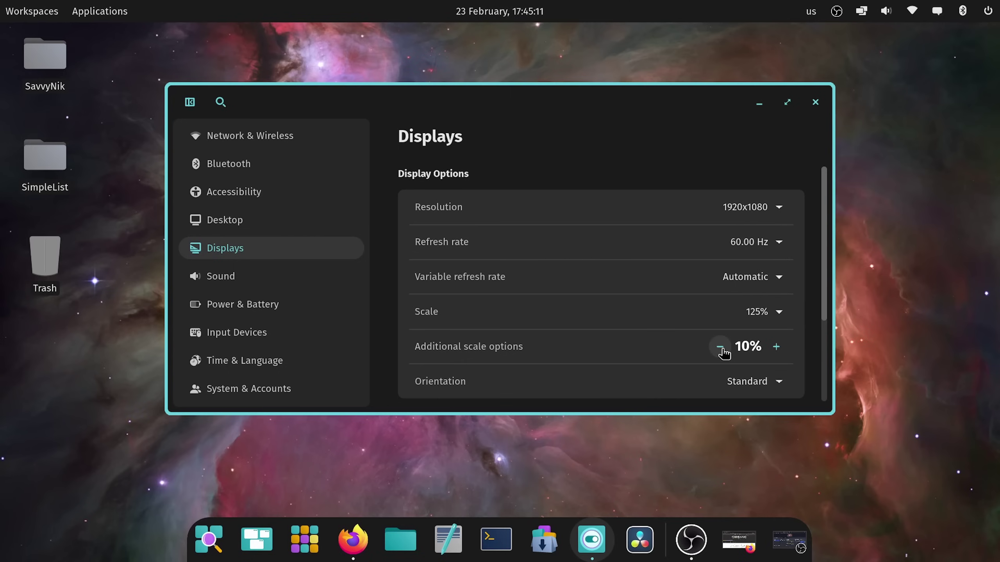
Step: Step the additional scale down from 10% to 0%, then back up to 10%
{"action": "left_click", "coordinate": [723, 350]}
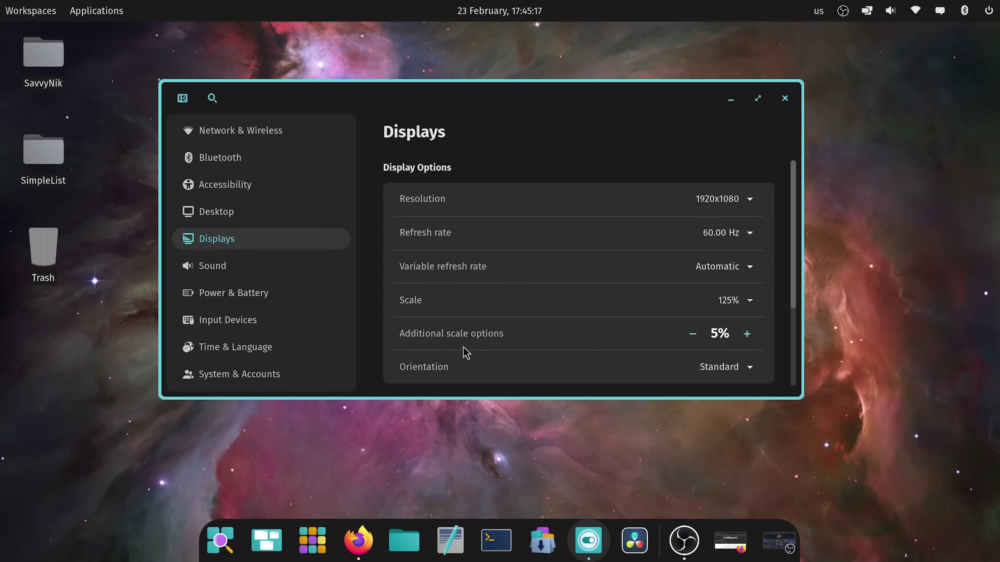
{"action": "left_click", "coordinate": [692, 334]}
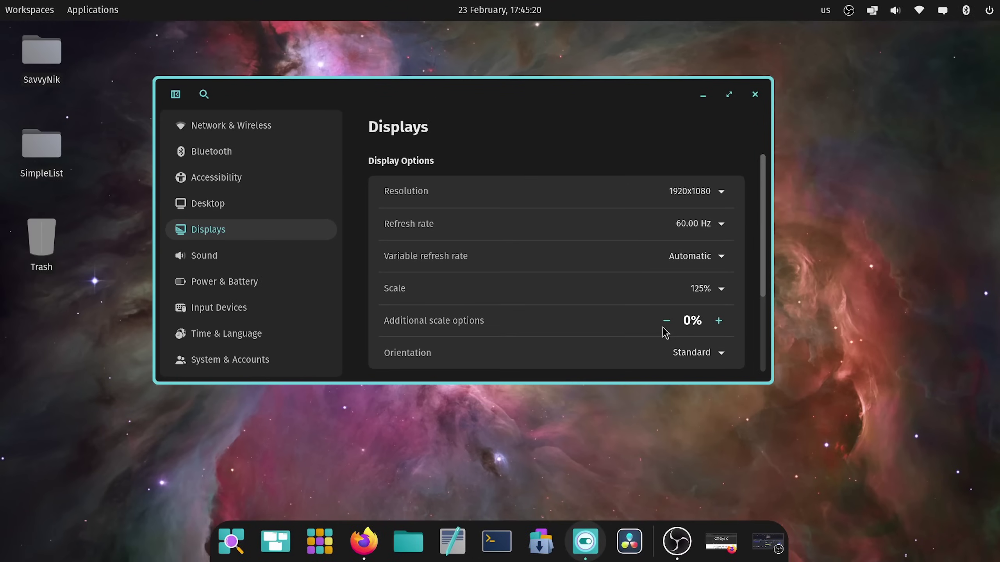
{"action": "left_click", "coordinate": [708, 323]}
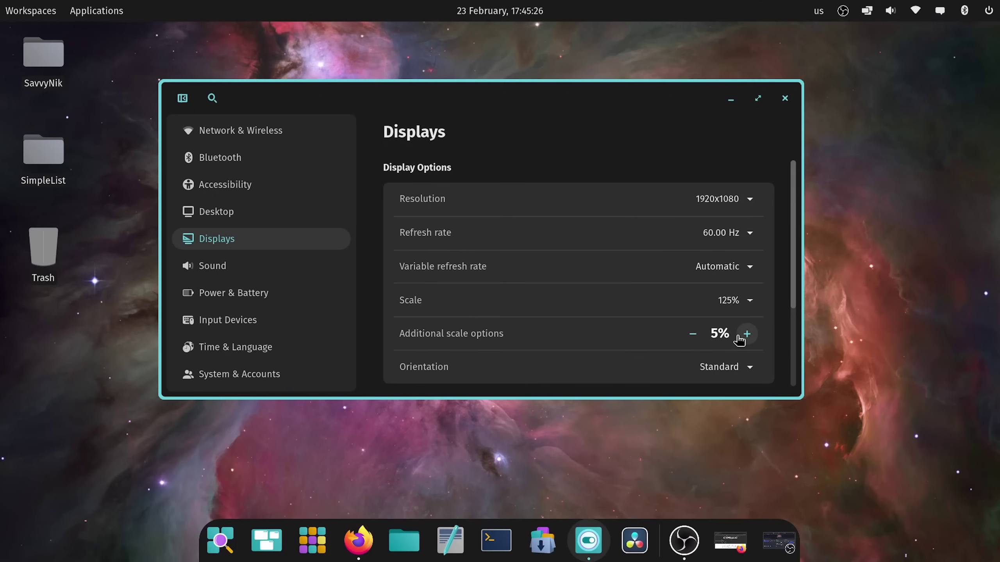
{"action": "left_click", "coordinate": [747, 334]}
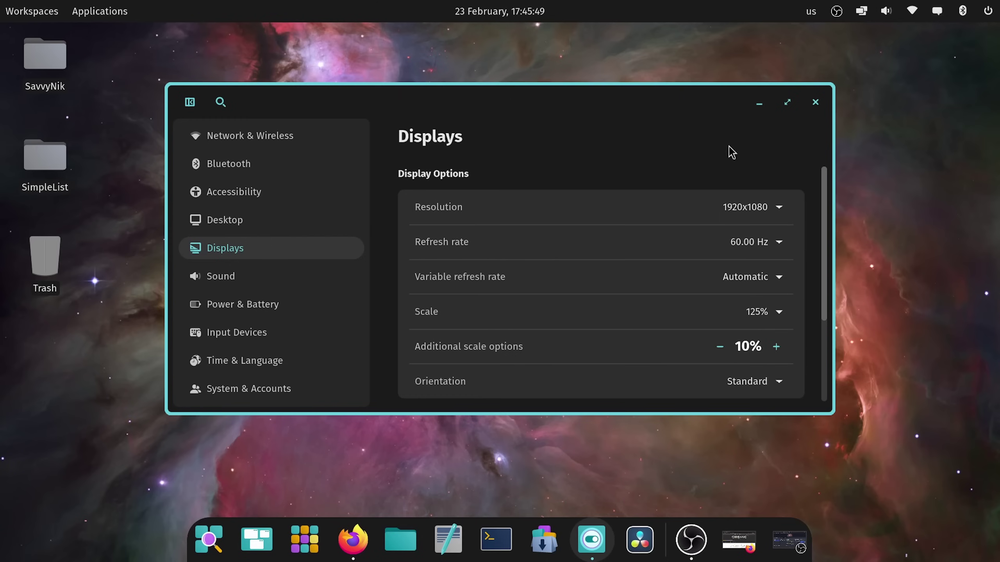
Step: Move and enlarge the Settings window to reveal X11 application scaling, leaving Scale at 125%
{"action": "left_click_drag", "start_coordinate": [618, 100], "coordinate": [594, 85]}
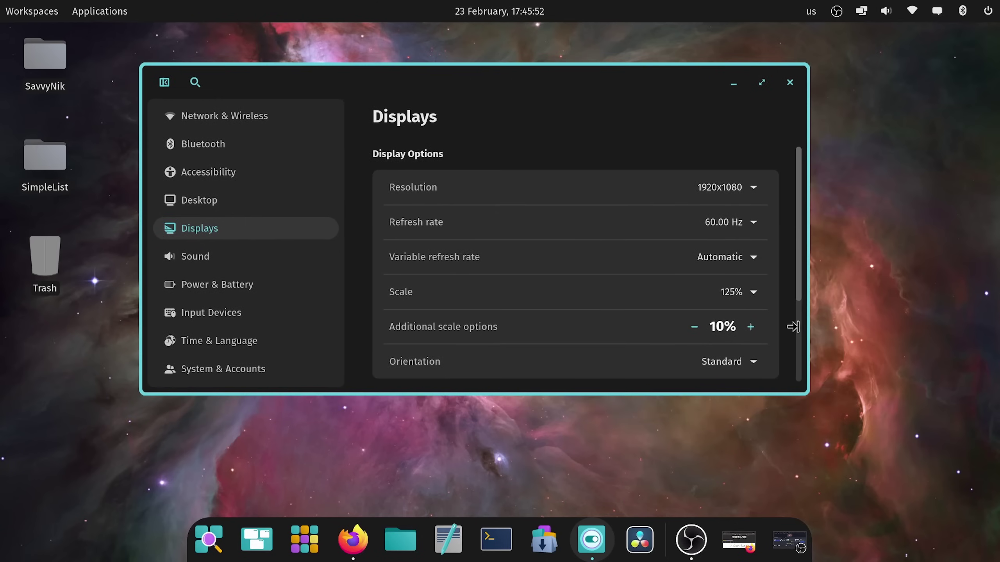
{"action": "left_click_drag", "start_coordinate": [809, 403], "coordinate": [980, 542]}
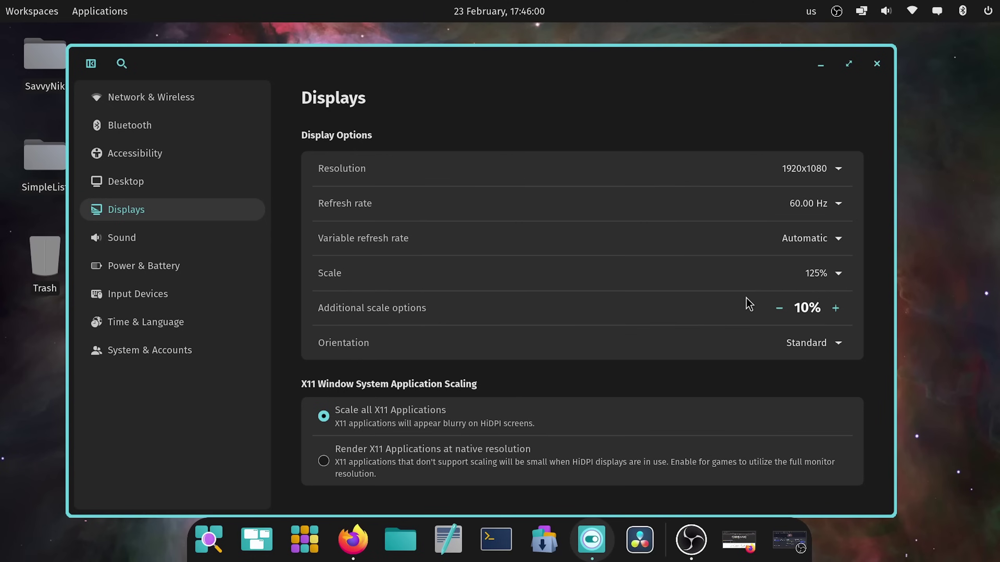
{"action": "left_click", "coordinate": [831, 277]}
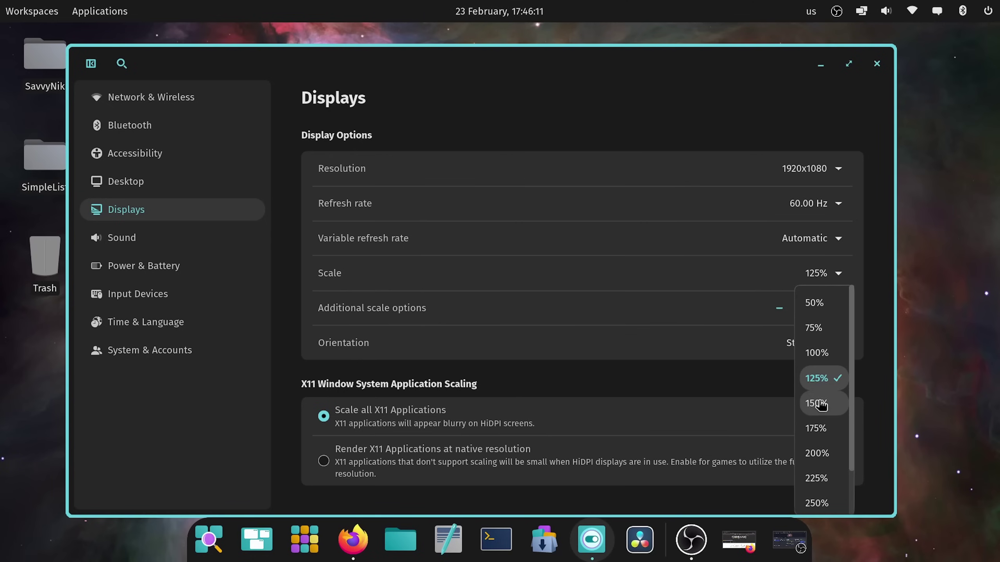
{"action": "left_click", "coordinate": [851, 281]}
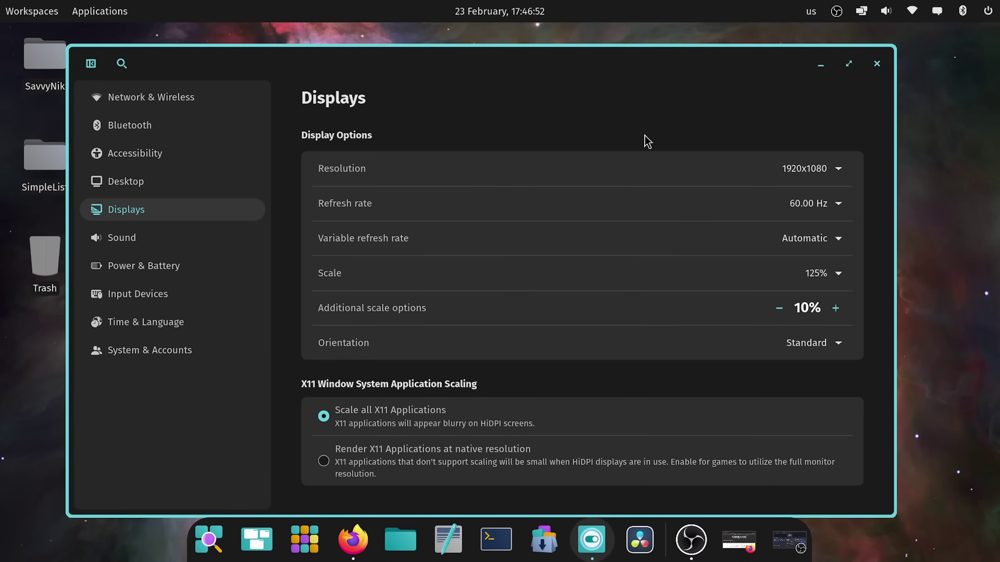
{"action": "left_click_drag", "start_coordinate": [600, 60], "coordinate": [599, 53]}
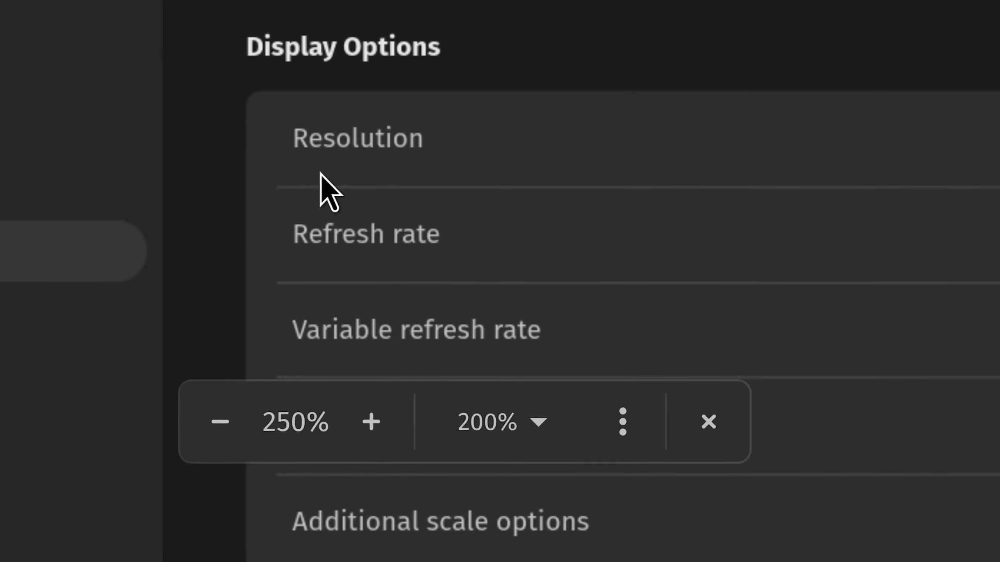
Step: Bring up the launcher and zoom the desktop magnifier in by scrolling
{"action": "key", "text": "super"}
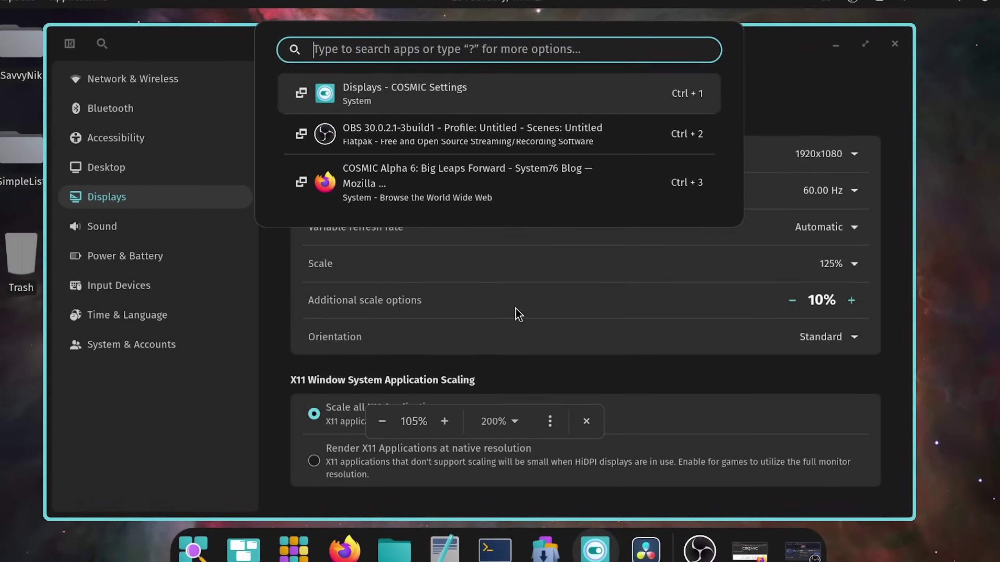
{"action": "scroll", "coordinate": [543, 301], "scroll_direction": "up", "scroll_amount": 1}
{"action": "scroll", "coordinate": [420, 293], "scroll_direction": "up", "scroll_amount": 5}
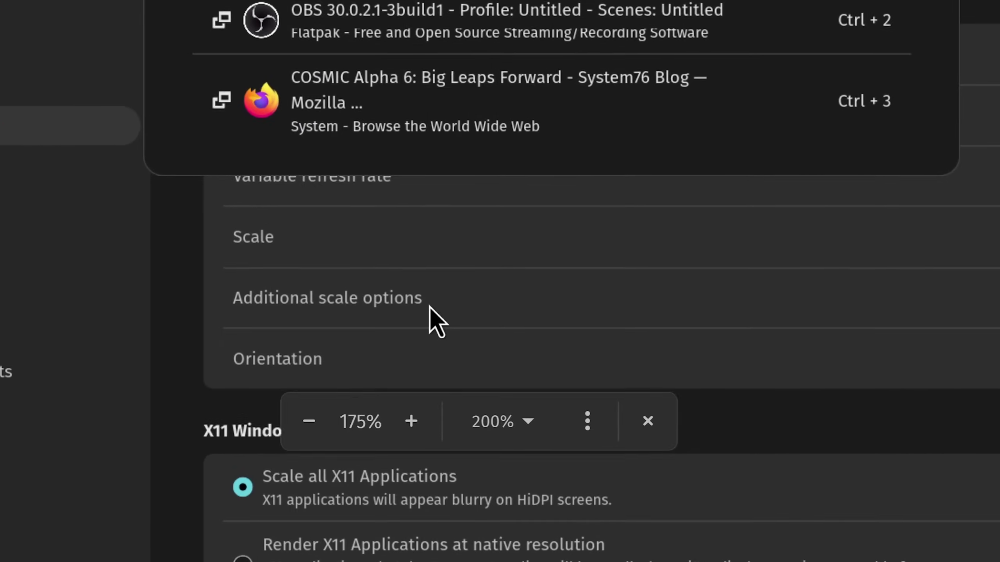
{"action": "scroll", "coordinate": [429, 307], "scroll_direction": "up", "scroll_amount": 12}
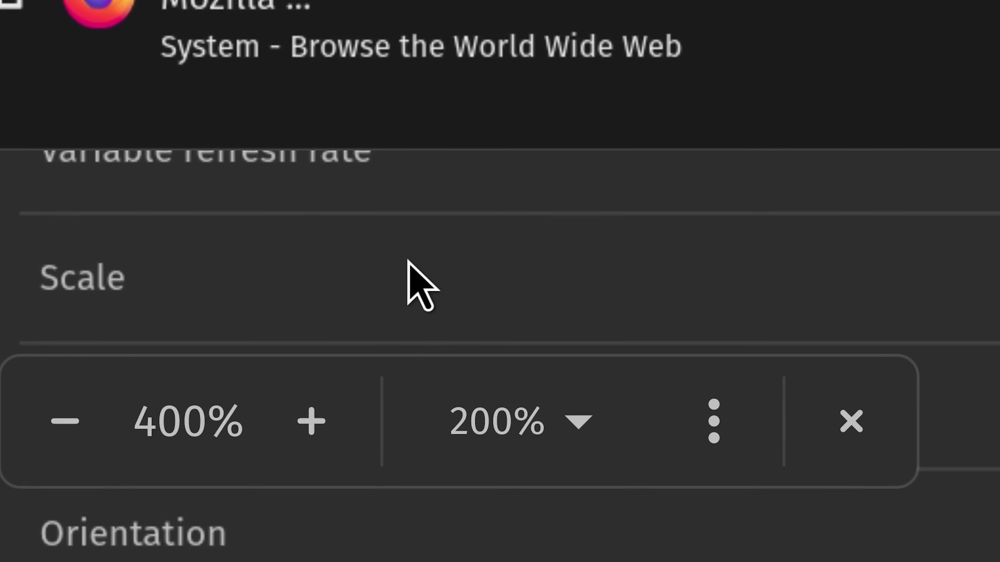
{"action": "scroll", "coordinate": [408, 261], "scroll_direction": "up", "scroll_amount": 7}
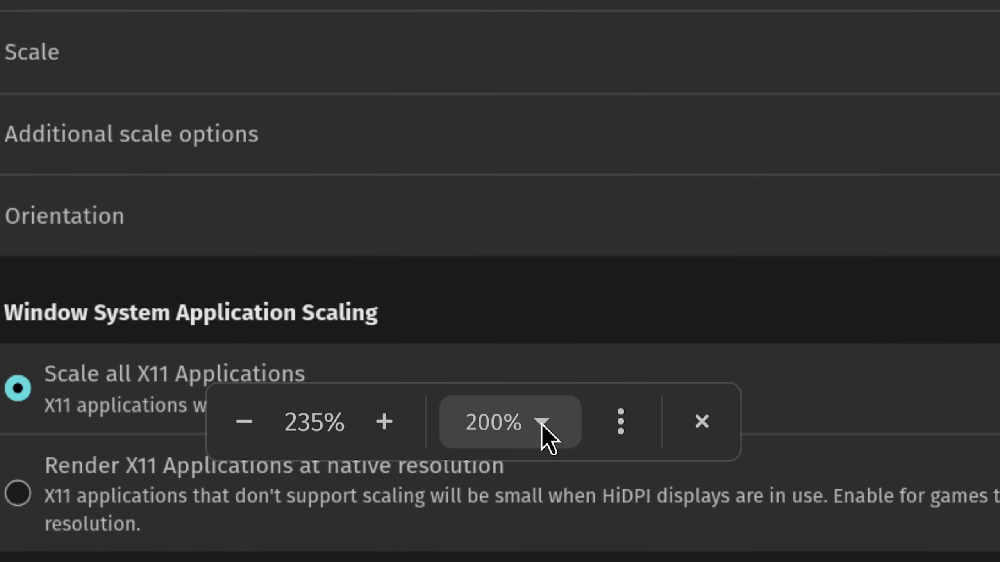
Step: Zoom the magnifier to 310% with a 25% step, restore the 200% step, and list view-movement options
{"action": "left_click", "coordinate": [541, 424]}
{"action": "left_click", "coordinate": [551, 158]}
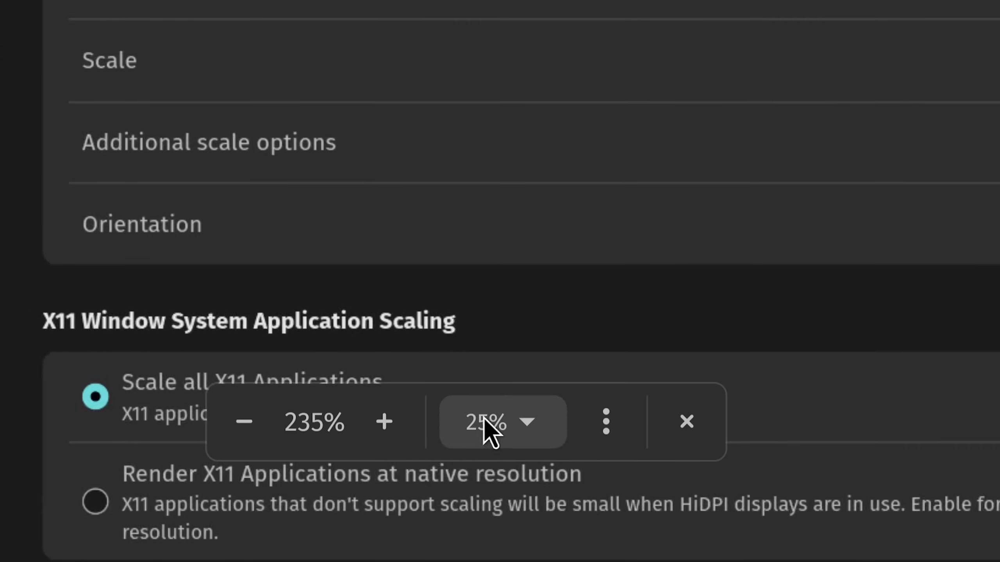
{"action": "left_click", "coordinate": [390, 429]}
{"action": "left_click", "coordinate": [390, 430]}
{"action": "left_click", "coordinate": [389, 429]}
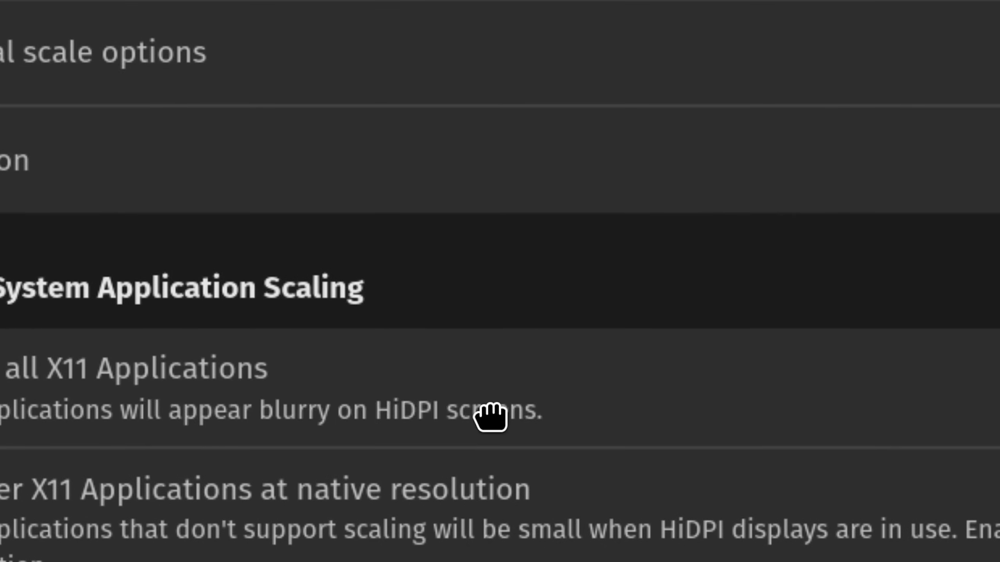
{"action": "left_click", "coordinate": [501, 421]}
{"action": "left_click", "coordinate": [529, 380]}
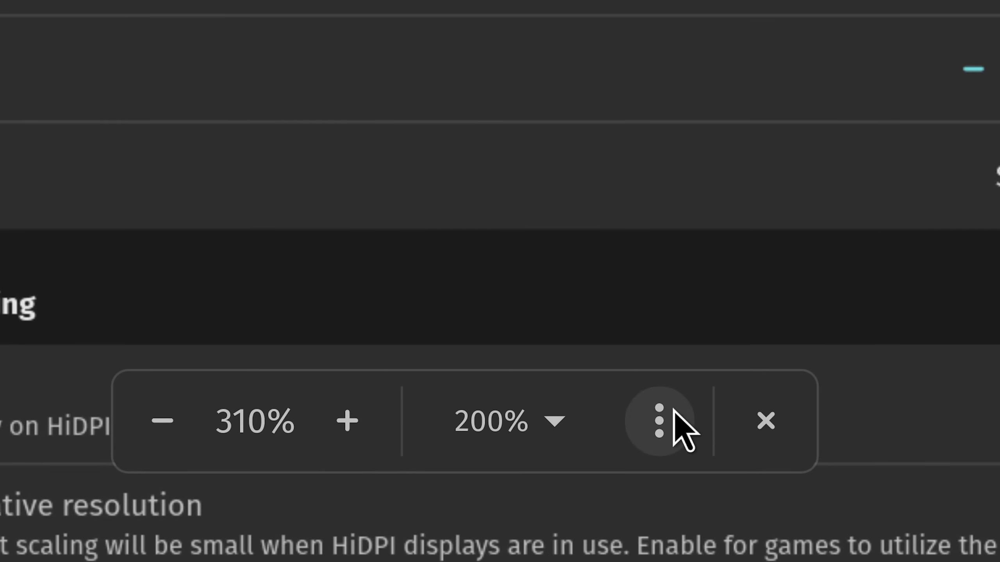
{"action": "left_click", "coordinate": [671, 411]}
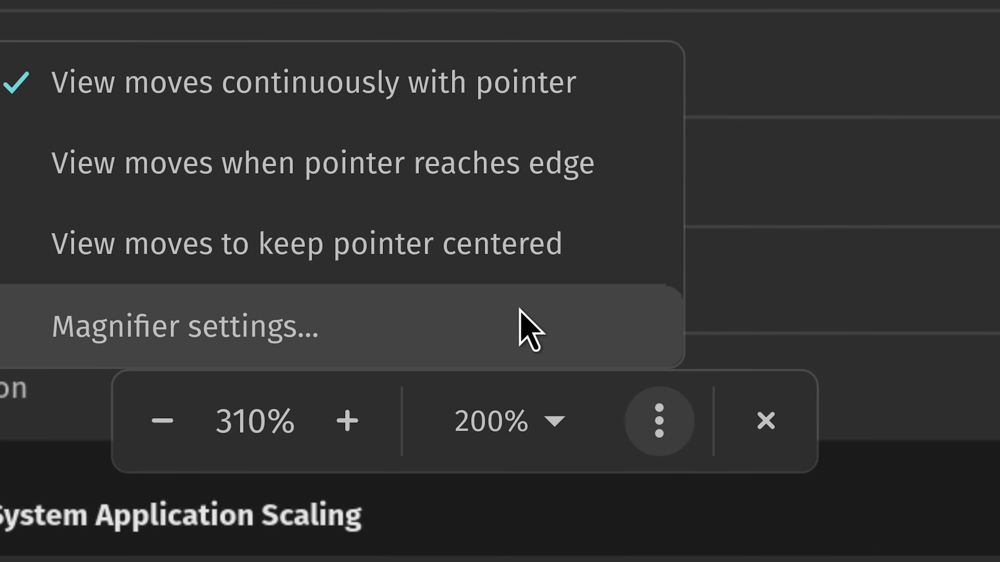
Step: Dismiss the magnifier options and zoom back out from 310% to 100%
{"action": "left_click", "coordinate": [520, 312]}
{"action": "scroll", "coordinate": [523, 276], "scroll_direction": "down", "scroll_amount": 10}
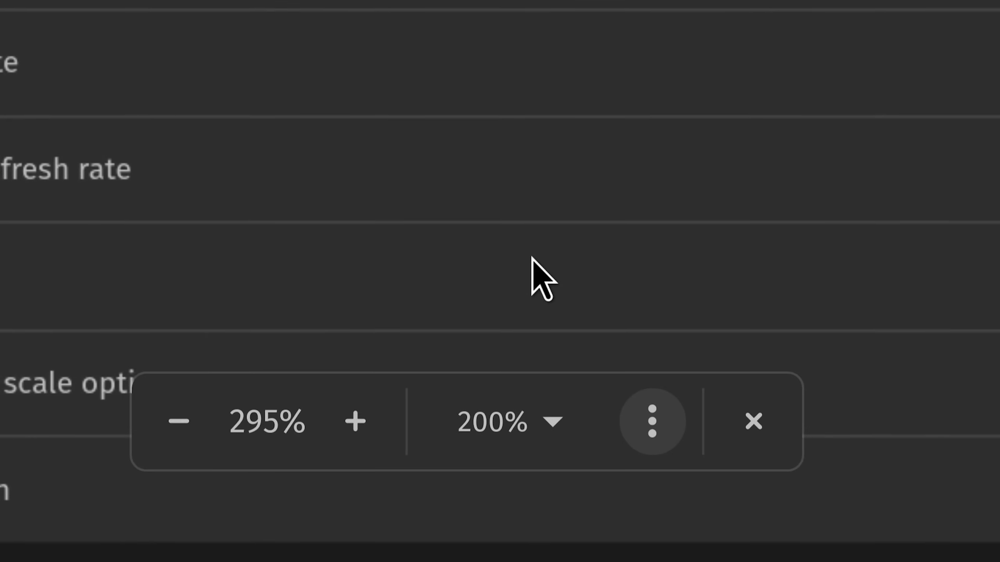
{"action": "scroll", "coordinate": [542, 261], "scroll_direction": "down", "scroll_amount": 8}
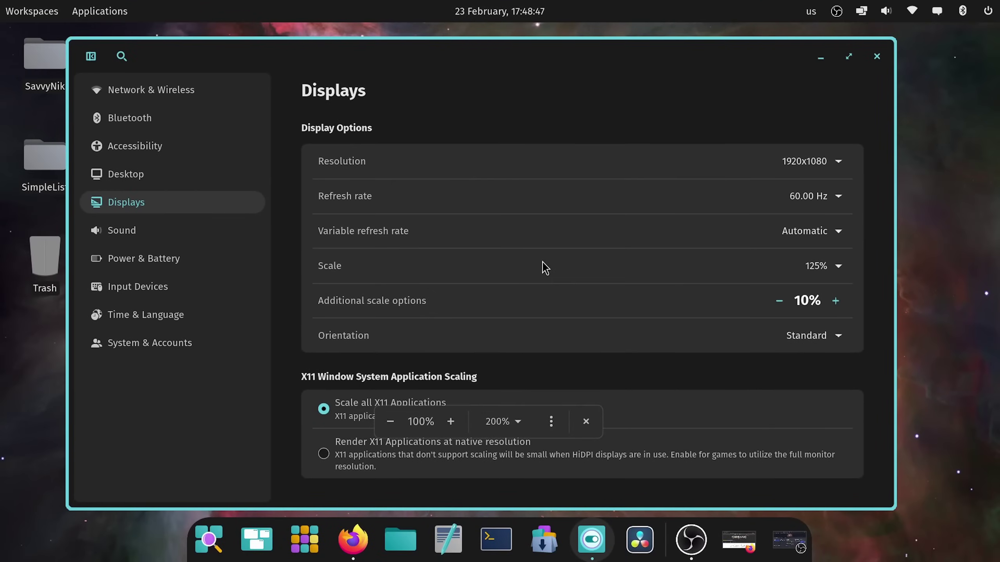
Step: Zoom the magnifier in and out repeatedly by scrolling
{"action": "scroll", "coordinate": [544, 267], "scroll_direction": "up", "scroll_amount": 2}
{"action": "scroll", "coordinate": [544, 265], "scroll_direction": "down", "scroll_amount": 2}
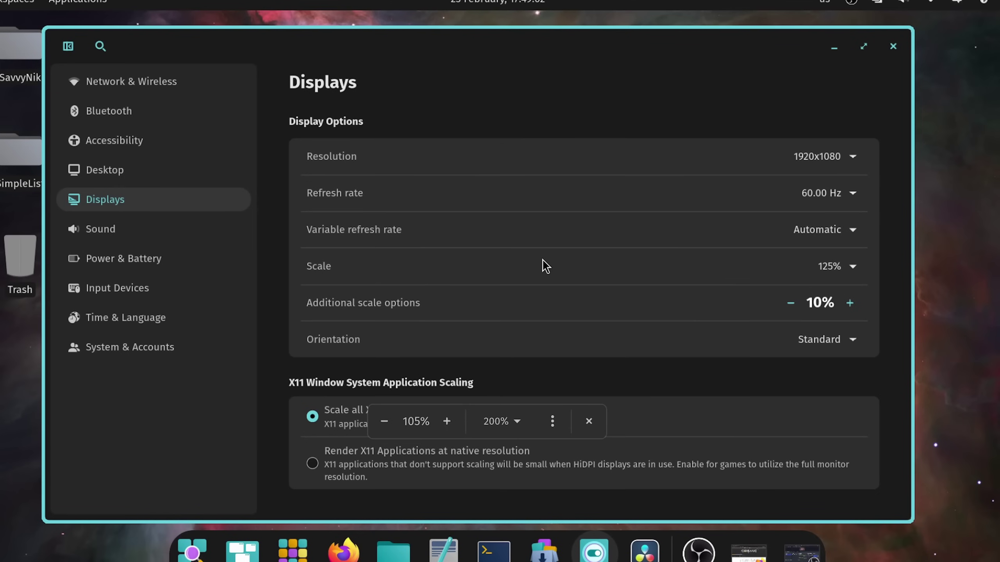
{"action": "scroll", "coordinate": [544, 265], "scroll_direction": "down", "scroll_amount": 1}
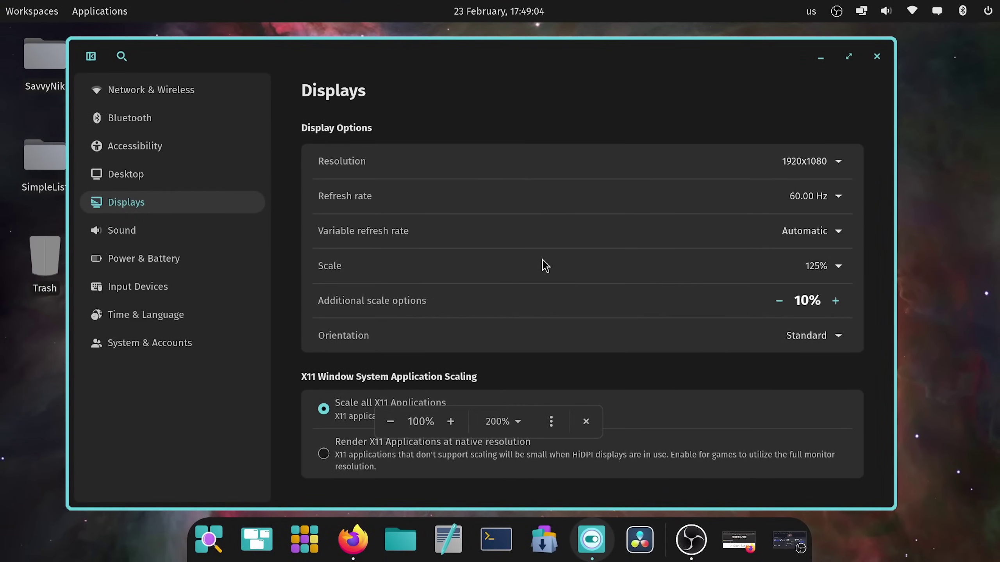
{"action": "scroll", "coordinate": [543, 264], "scroll_direction": "up", "scroll_amount": 2}
{"action": "scroll", "coordinate": [543, 265], "scroll_direction": "down", "scroll_amount": 2}
{"action": "scroll", "coordinate": [544, 266], "scroll_direction": "down", "scroll_amount": 1}
{"action": "scroll", "coordinate": [545, 266], "scroll_direction": "up", "scroll_amount": 1}
{"action": "scroll", "coordinate": [544, 267], "scroll_direction": "down", "scroll_amount": 1}
{"action": "scroll", "coordinate": [544, 267], "scroll_direction": "down", "scroll_amount": 1}
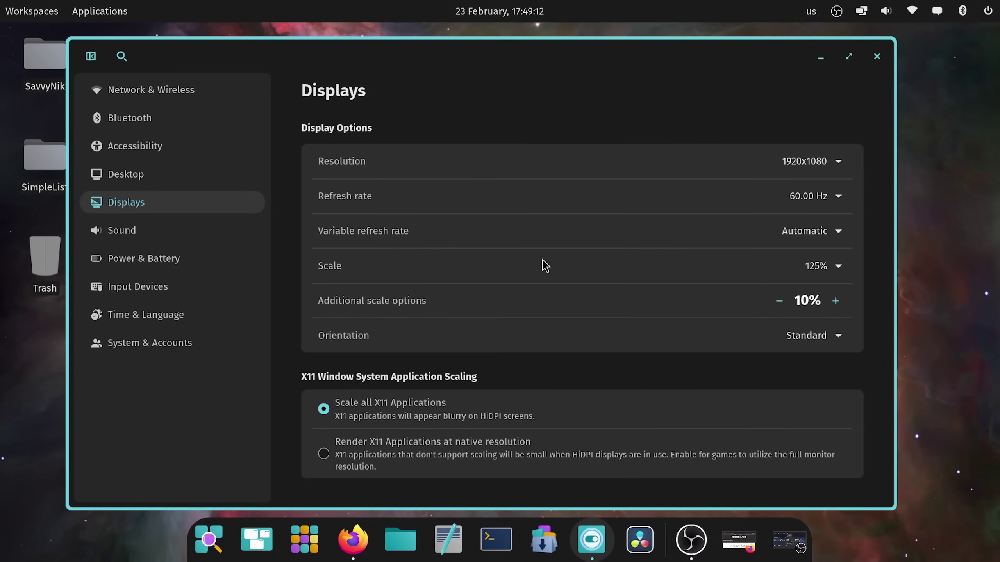
Step: Open and close the app launcher twice
{"action": "key", "text": "super"}
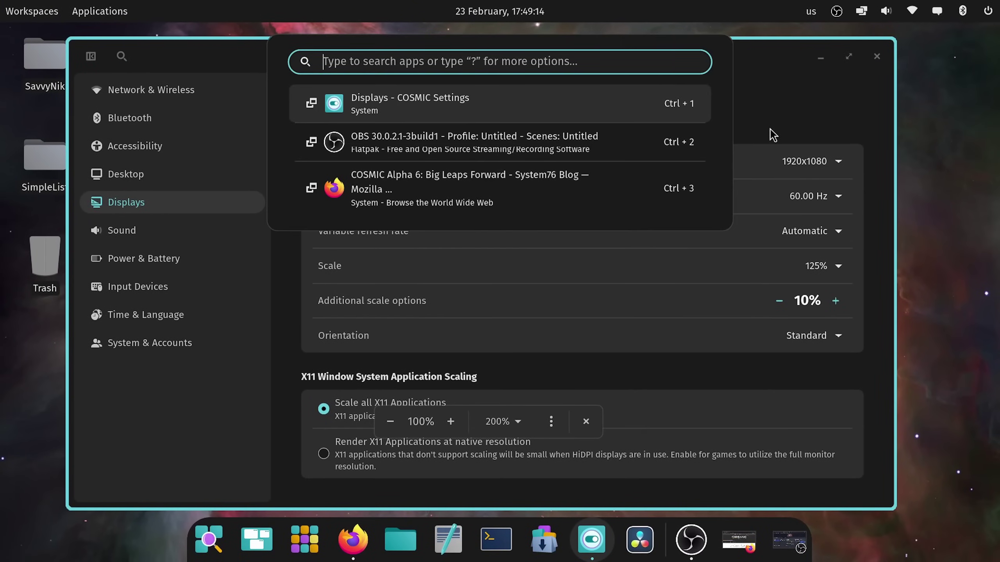
{"action": "key", "text": "Escape"}
{"action": "scroll", "coordinate": [732, 222], "scroll_direction": "up", "scroll_amount": 1}
{"action": "scroll", "coordinate": [726, 200], "scroll_direction": "down", "scroll_amount": 1}
{"action": "key", "text": "super"}
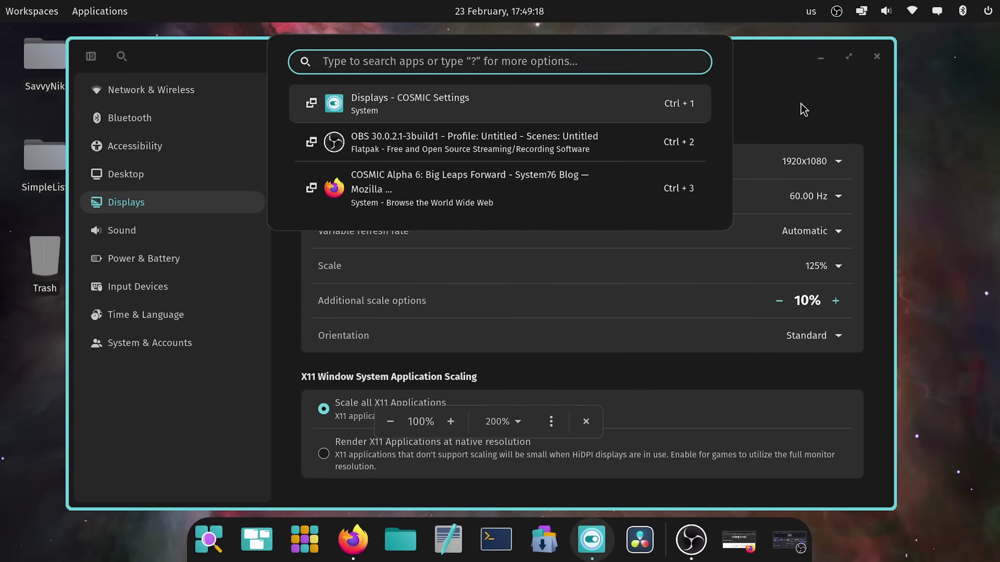
{"action": "key", "text": "Escape"}
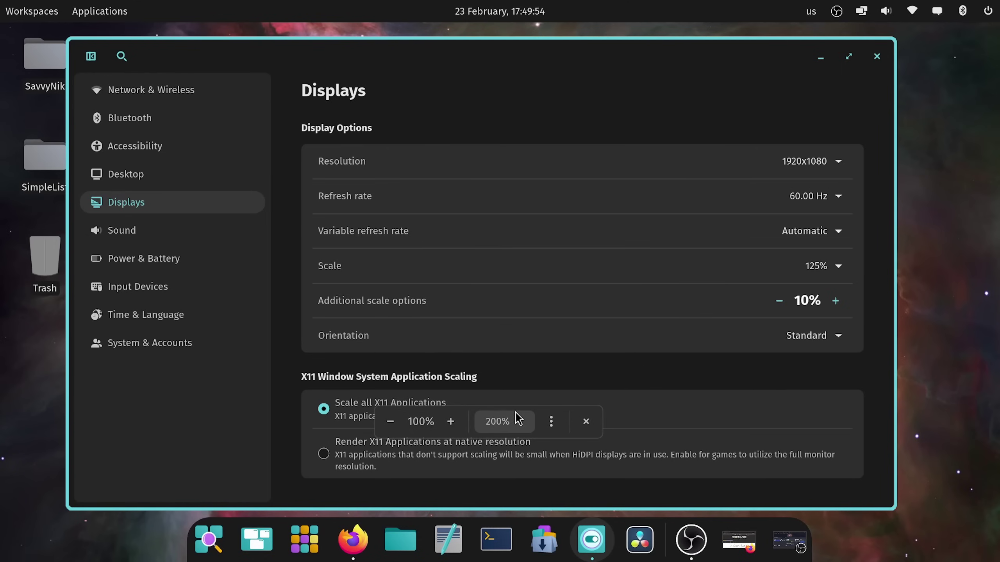
Step: Zoom the magnifier in and out with Super+= and Super+−, ending at 100%
{"action": "key", "text": "super+equal"}
{"action": "key", "text": "super+equal"}
{"action": "key", "text": "super+equal"}
{"action": "key", "text": "super+equal"}
{"action": "key", "text": "super+equal"}
{"action": "key", "text": "super+equal"}
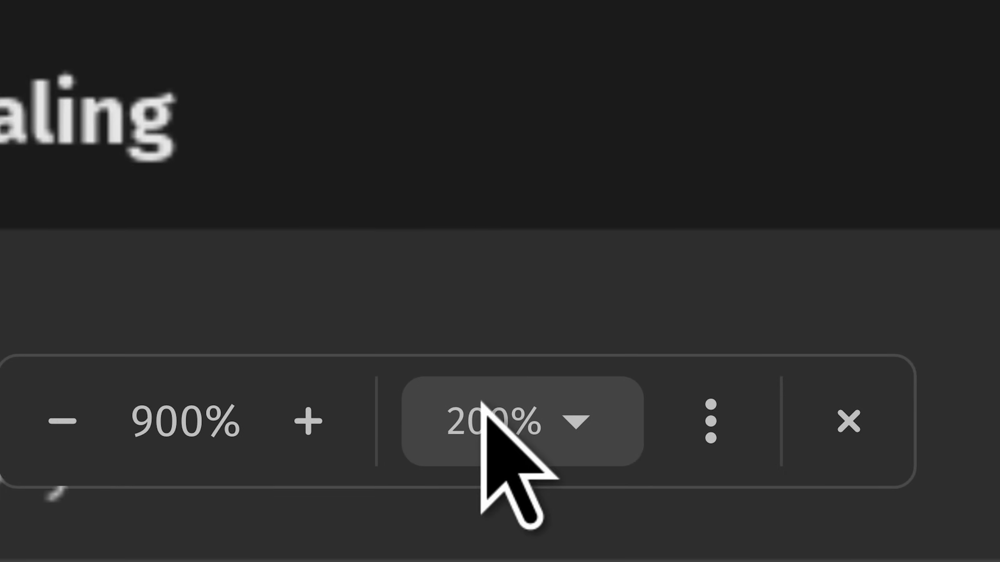
{"action": "key", "text": "super+minus"}
{"action": "key", "text": "super+minus"}
{"action": "key", "text": "super+minus"}
{"action": "key", "text": "super+minus"}
{"action": "key", "text": "super+minus"}
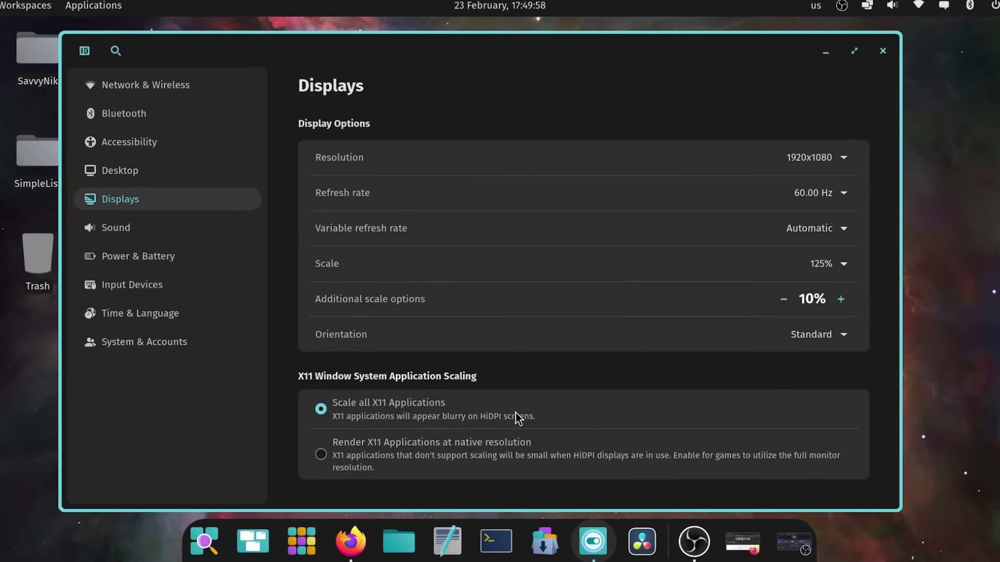
{"action": "key", "text": "super+equal"}
{"action": "key", "text": "super+equal"}
{"action": "key", "text": "super+equal"}
{"action": "key", "text": "super+equal"}
{"action": "key", "text": "super+equal"}
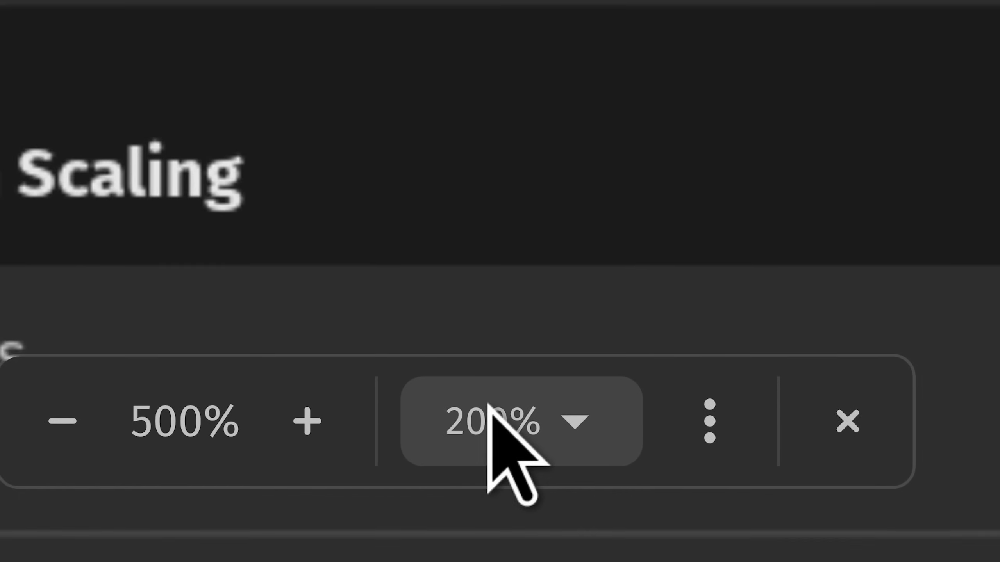
{"action": "key", "text": "super+minus"}
{"action": "key", "text": "super+minus"}
{"action": "key", "text": "super+minus"}
{"action": "key", "text": "super+minus"}
{"action": "key", "text": "super+minus"}
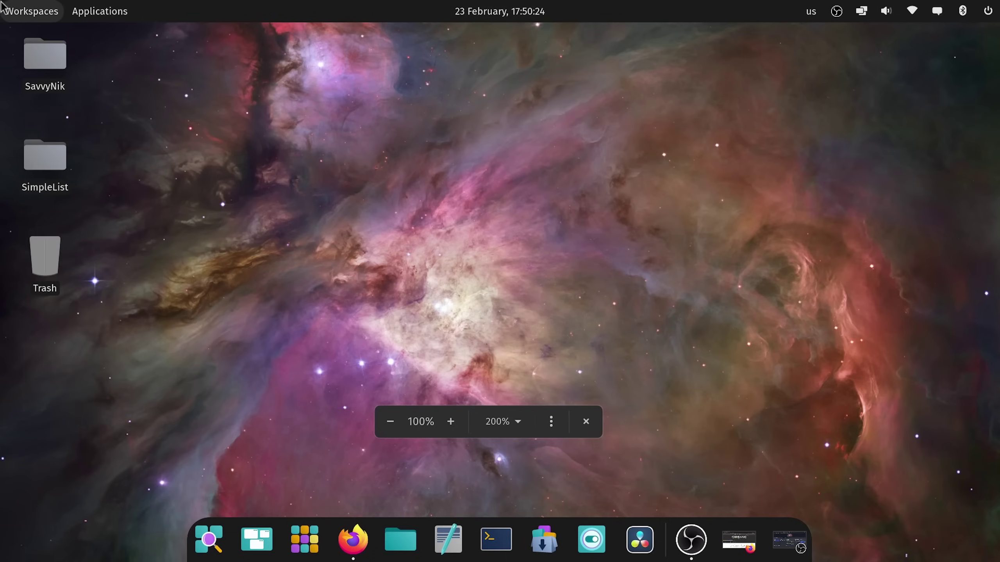
{"action": "left_click", "coordinate": [114, 12]}
{"action": "type", "text": "scre"}
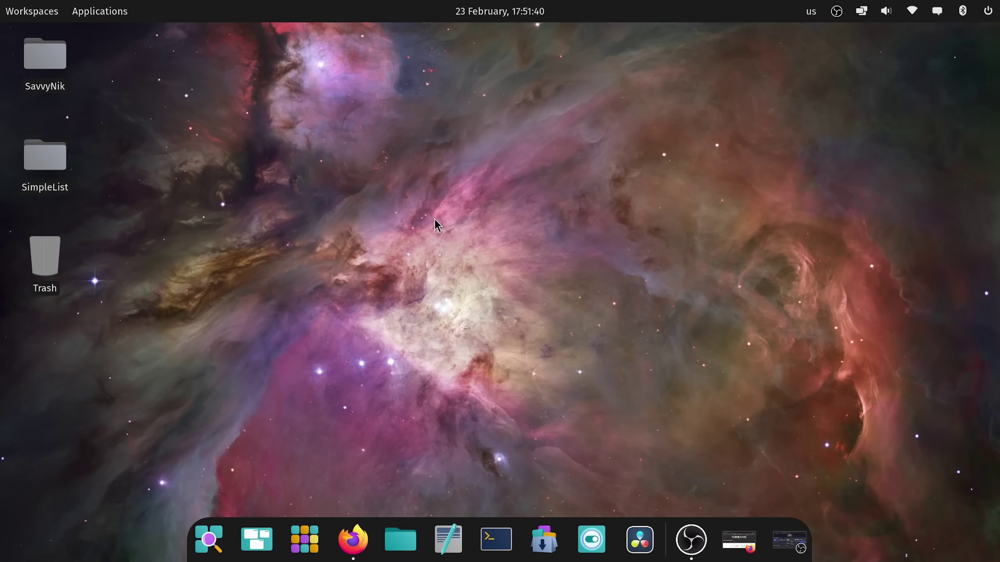
Step: Open Desktop view options and toggle desktop folder content off and on, leaving it shown
{"action": "right_click", "coordinate": [435, 221]}
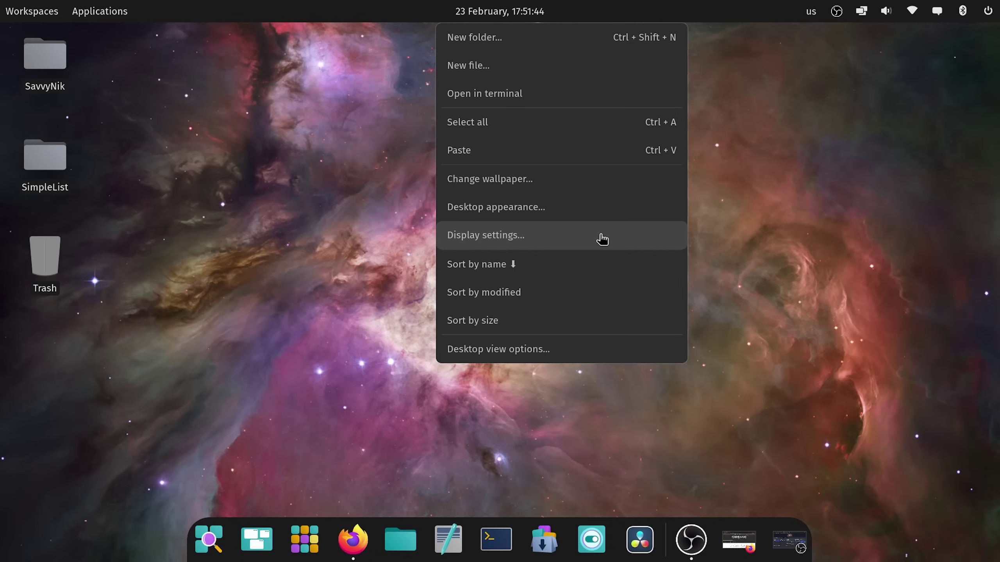
{"action": "left_click", "coordinate": [478, 361]}
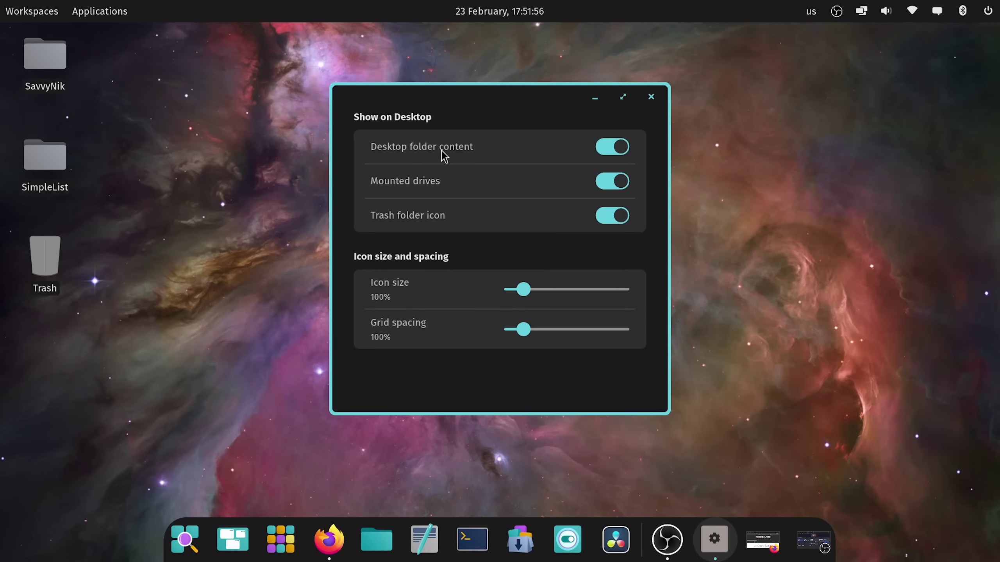
{"action": "left_click", "coordinate": [625, 151]}
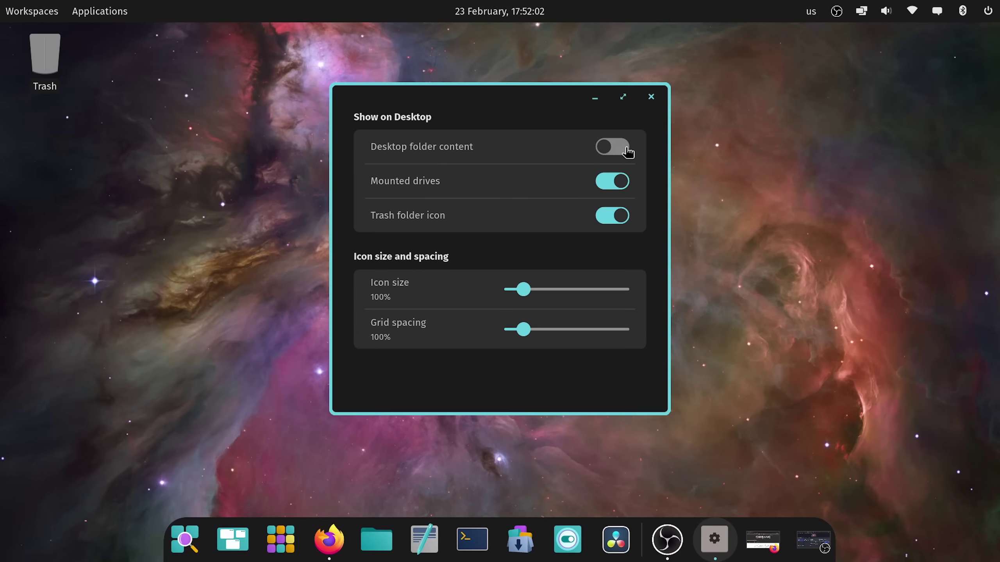
{"action": "left_click", "coordinate": [627, 150]}
{"action": "left_click", "coordinate": [627, 150]}
{"action": "left_click", "coordinate": [627, 150]}
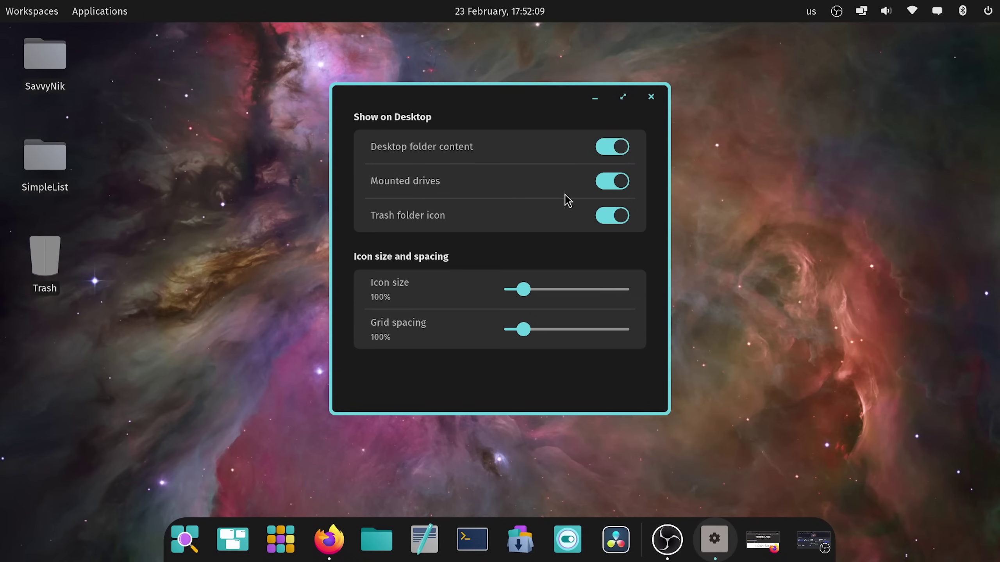
Step: Hide mounted drives and Trash on the desktop, then show them again
{"action": "left_click", "coordinate": [612, 185]}
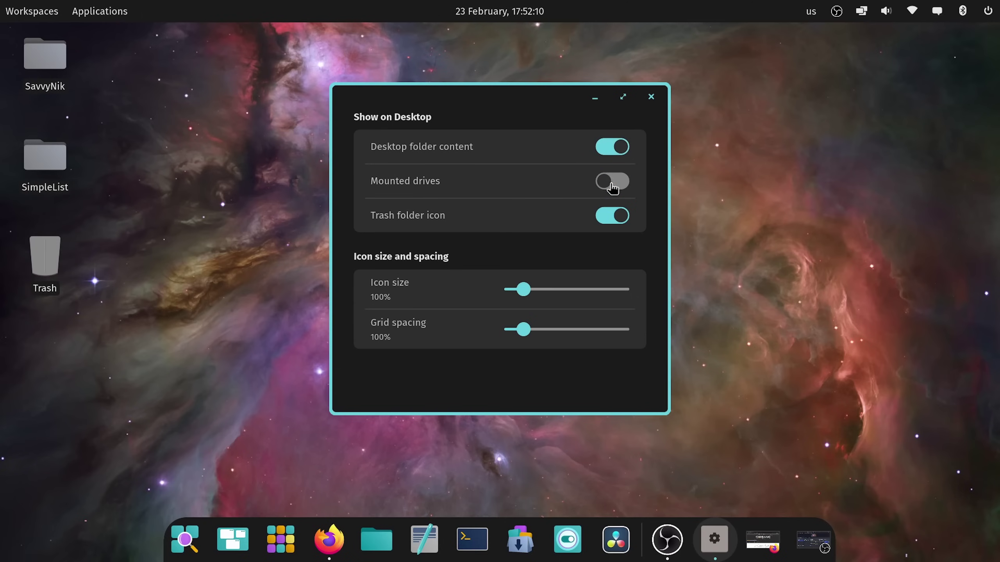
{"action": "left_click", "coordinate": [613, 229]}
{"action": "left_click", "coordinate": [613, 216]}
{"action": "left_click", "coordinate": [609, 189]}
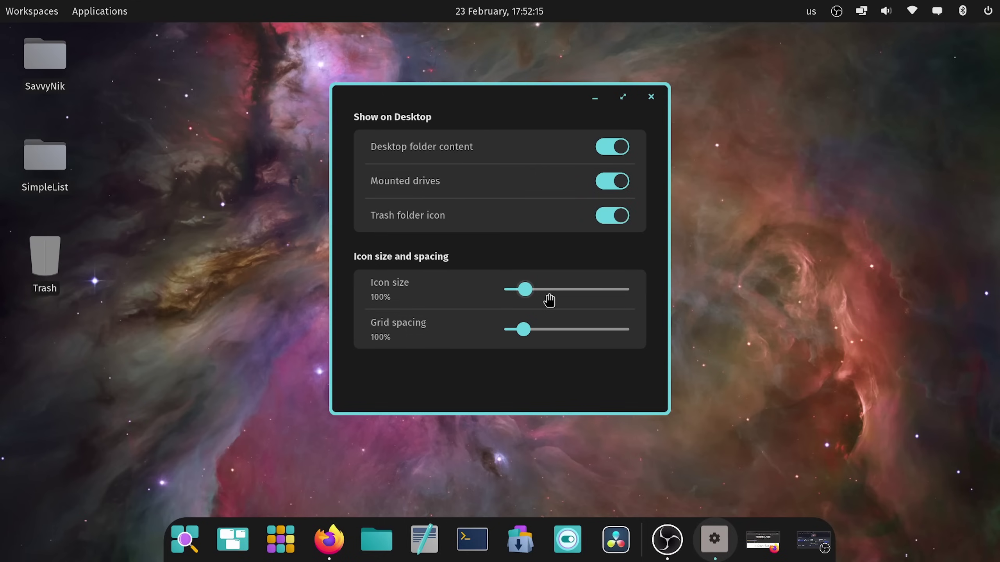
Step: Set desktop icon size to 125% and grid spacing to 50%, then dismiss the context menu
{"action": "mouse_move", "coordinate": [522, 290]}
{"action": "left_mouse_down"}
{"action": "mouse_move", "coordinate": [559, 292]}
{"action": "mouse_move", "coordinate": [499, 293]}
{"action": "mouse_move", "coordinate": [523, 295]}
{"action": "left_mouse_up"}
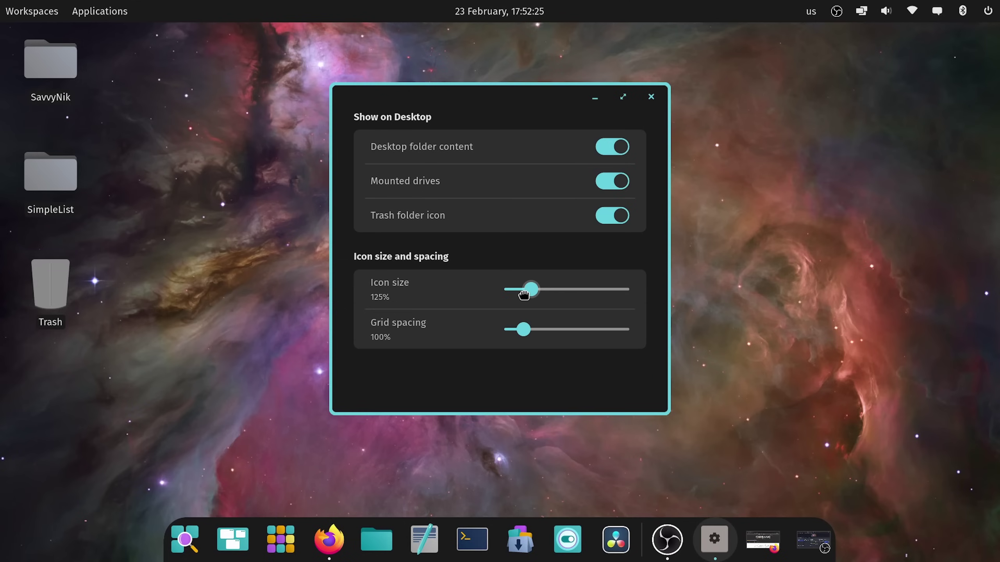
{"action": "mouse_move", "coordinate": [523, 295]}
{"action": "left_mouse_down"}
{"action": "mouse_move", "coordinate": [512, 290]}
{"action": "mouse_move", "coordinate": [519, 287]}
{"action": "left_mouse_up"}
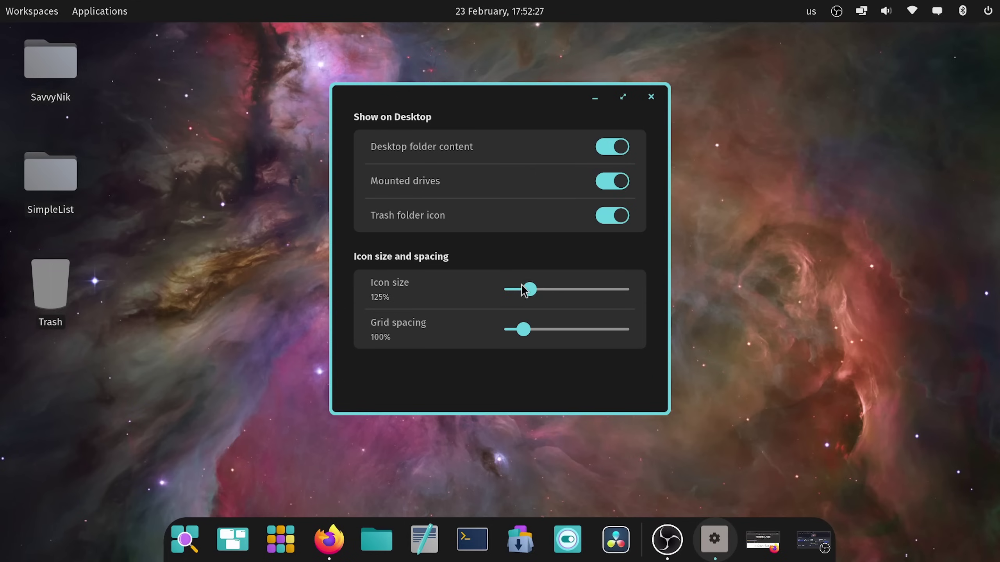
{"action": "left_click_drag", "start_coordinate": [521, 325], "coordinate": [457, 339]}
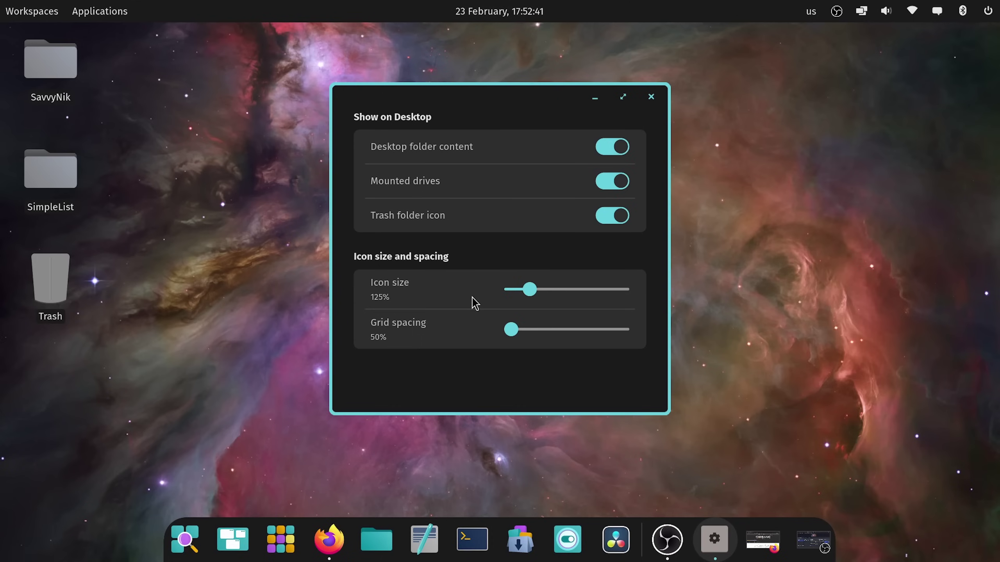
{"action": "right_click", "coordinate": [770, 224]}
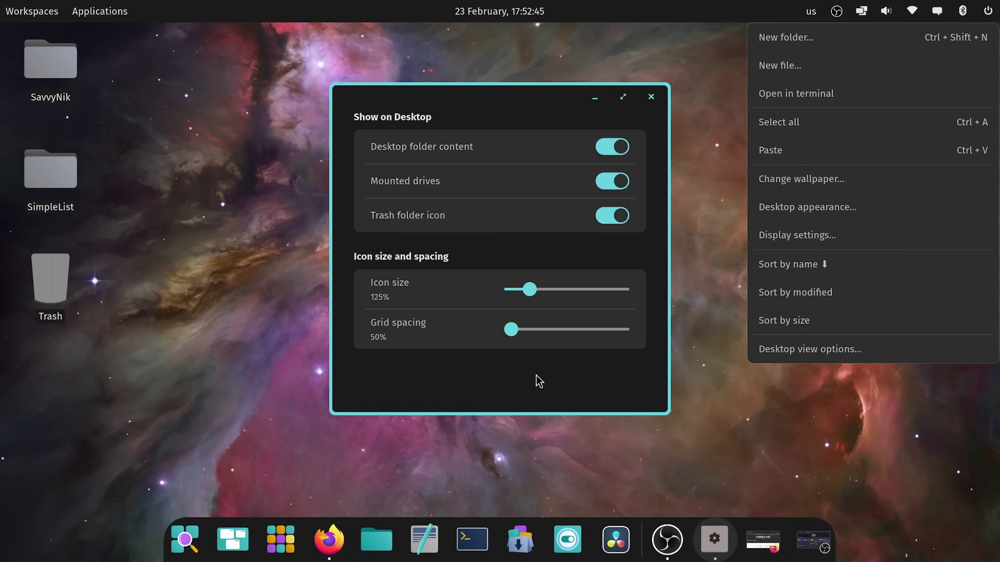
{"action": "left_click", "coordinate": [709, 168]}
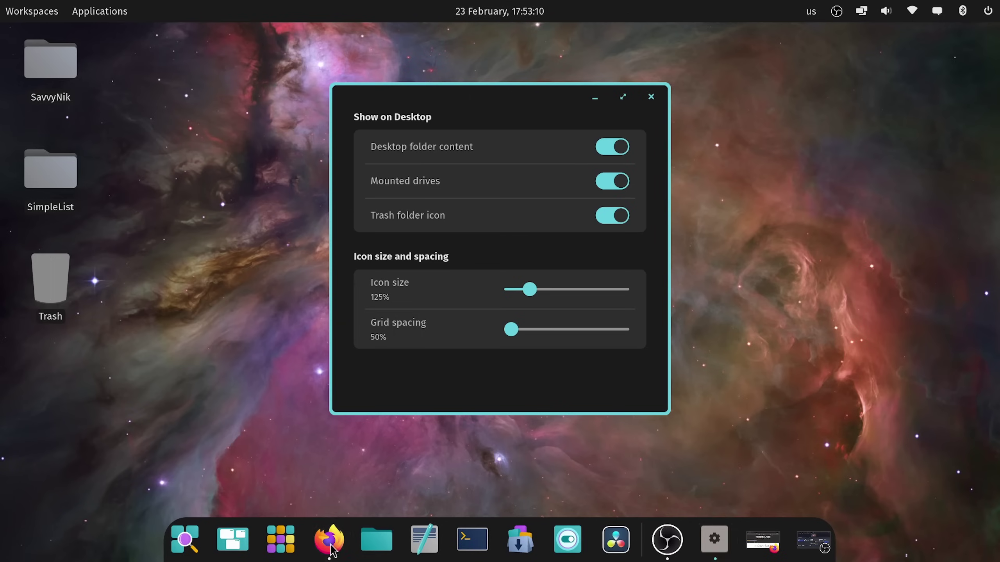
Step: Dismiss Firefox's quick actions, then flip between Workspaces 1 and 2 in the Workspaces overview
{"action": "right_click", "coordinate": [331, 549]}
{"action": "left_click", "coordinate": [632, 393]}
{"action": "left_click", "coordinate": [4, 9]}
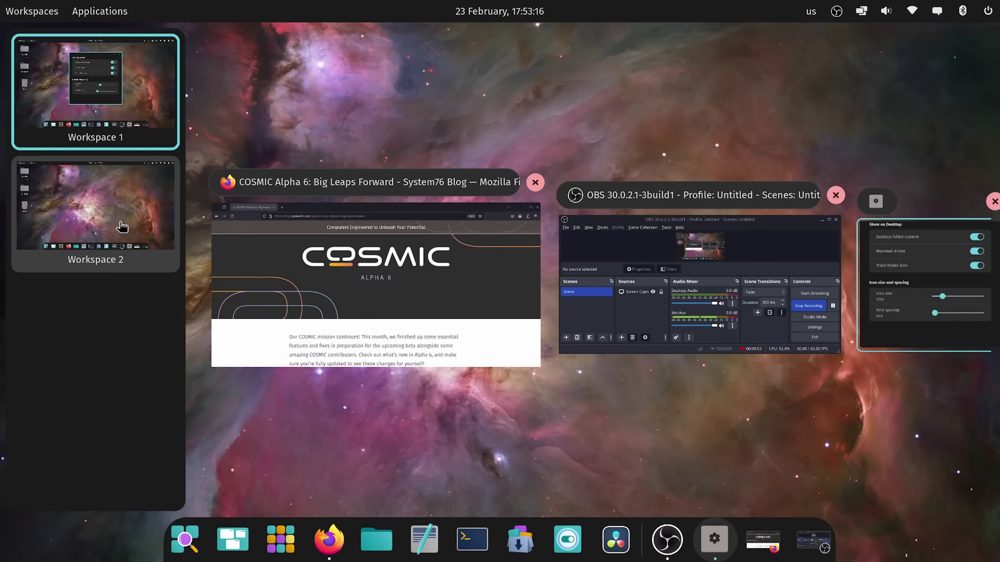
{"action": "left_click", "coordinate": [122, 226]}
{"action": "left_click", "coordinate": [98, 102]}
{"action": "left_click", "coordinate": [107, 256]}
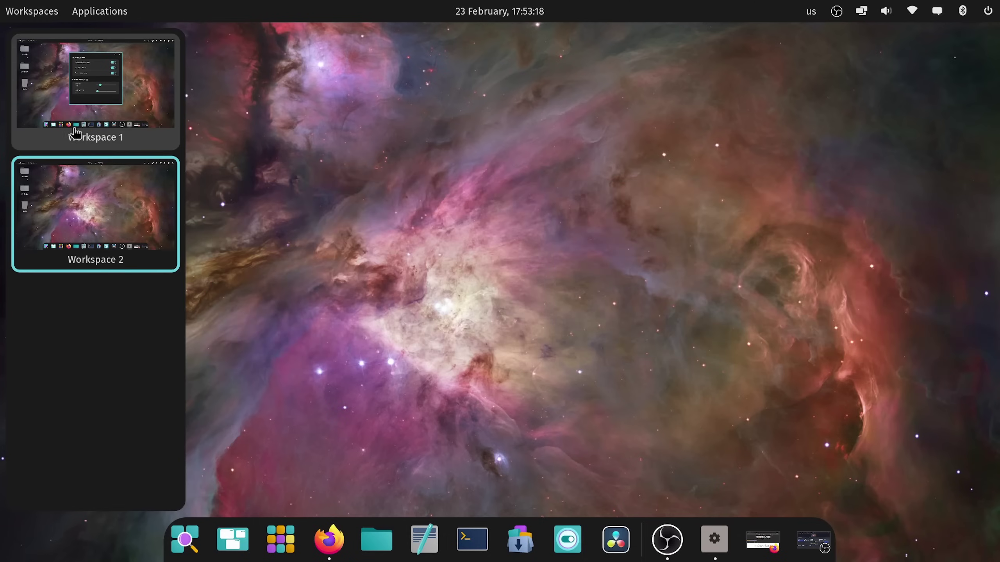
{"action": "left_click", "coordinate": [99, 107]}
Step: Drag the Firefox, OBS and desktop settings windows between workspace thumbnails
{"action": "left_click_drag", "start_coordinate": [319, 339], "coordinate": [98, 231]}
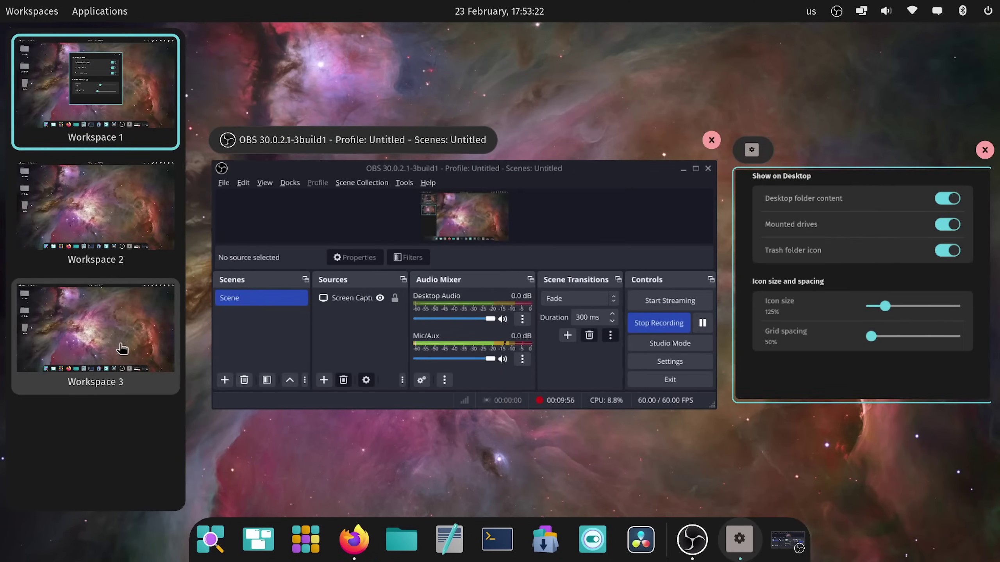
{"action": "left_click_drag", "start_coordinate": [453, 219], "coordinate": [486, 256]}
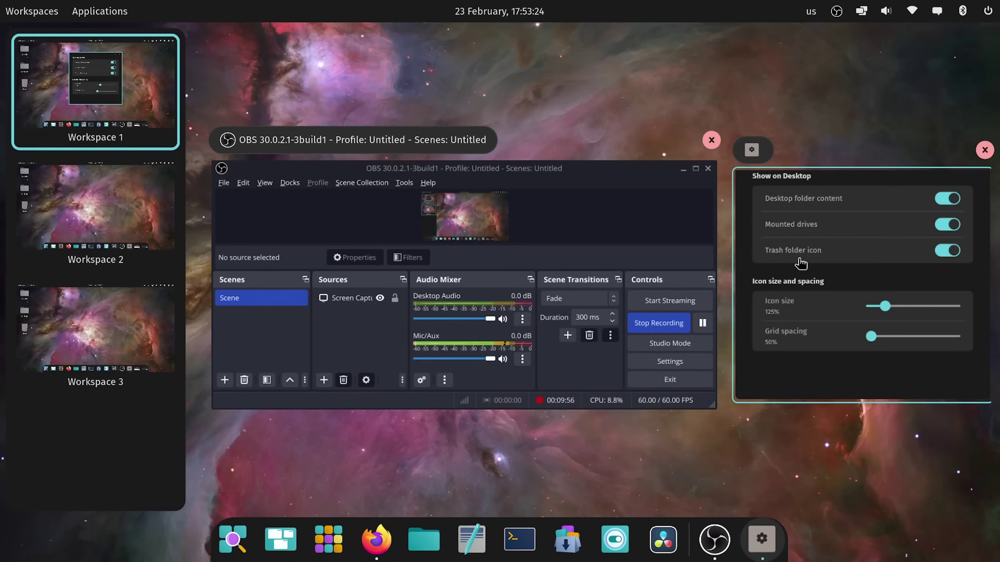
{"action": "left_click_drag", "start_coordinate": [899, 275], "coordinate": [97, 220]}
Step: Cycle through Workspaces 1, 2 and 3, then close the overview
{"action": "left_click", "coordinate": [101, 203]}
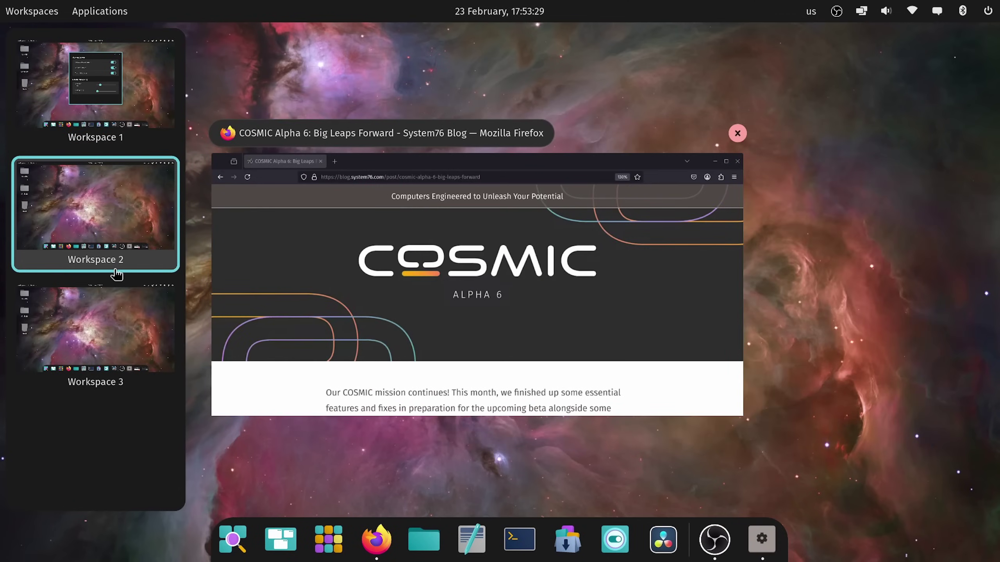
{"action": "left_click", "coordinate": [105, 312]}
{"action": "left_click", "coordinate": [98, 210]}
{"action": "left_click", "coordinate": [96, 58]}
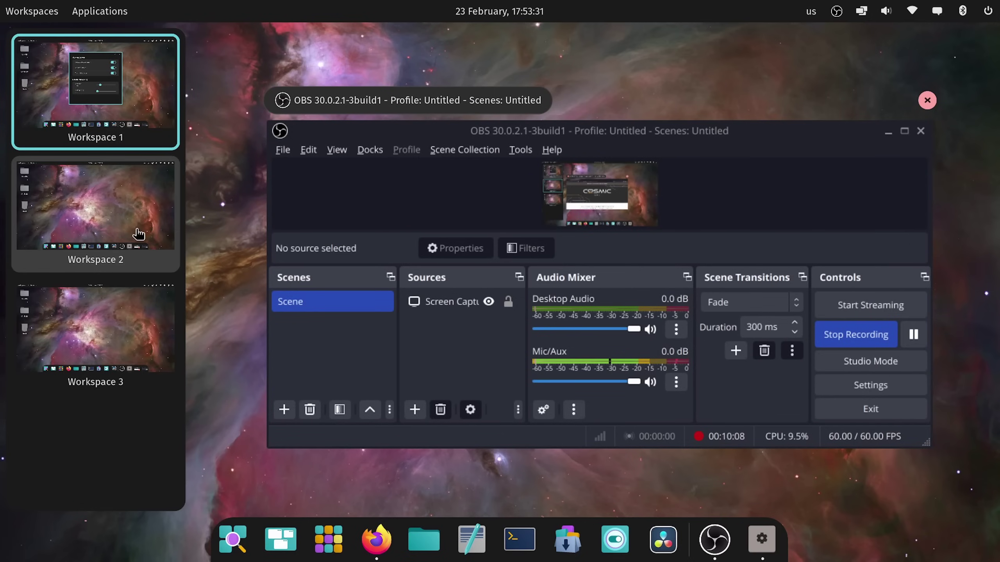
{"action": "left_click", "coordinate": [138, 234]}
{"action": "left_click", "coordinate": [140, 315]}
{"action": "left_click", "coordinate": [118, 217]}
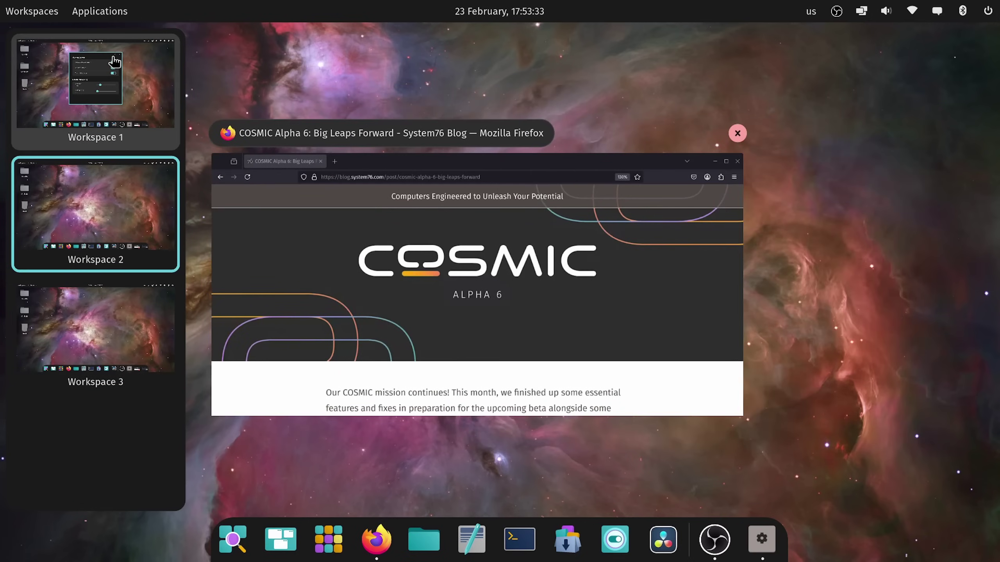
{"action": "left_click", "coordinate": [114, 61]}
{"action": "left_click", "coordinate": [99, 221]}
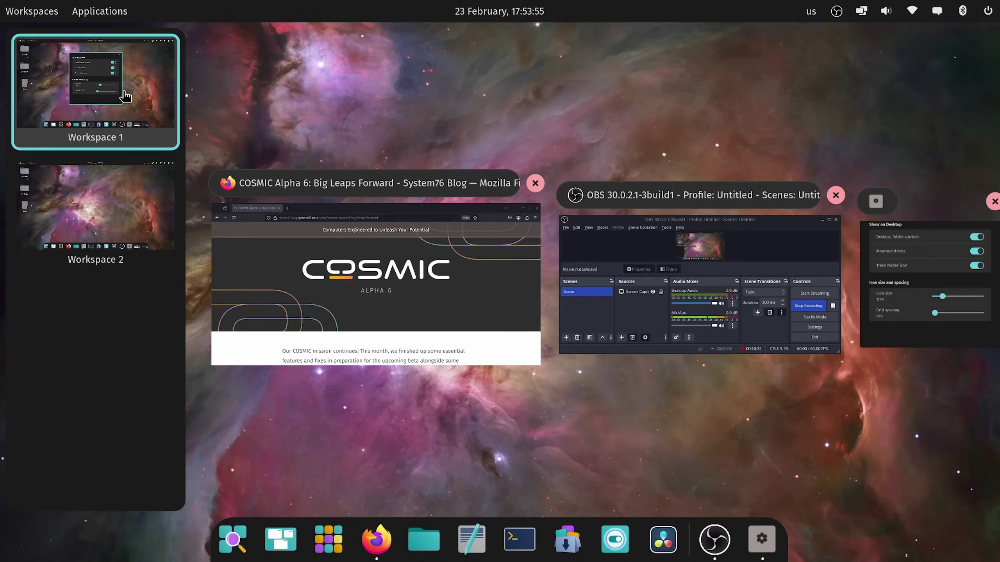
{"action": "left_click", "coordinate": [651, 125]}
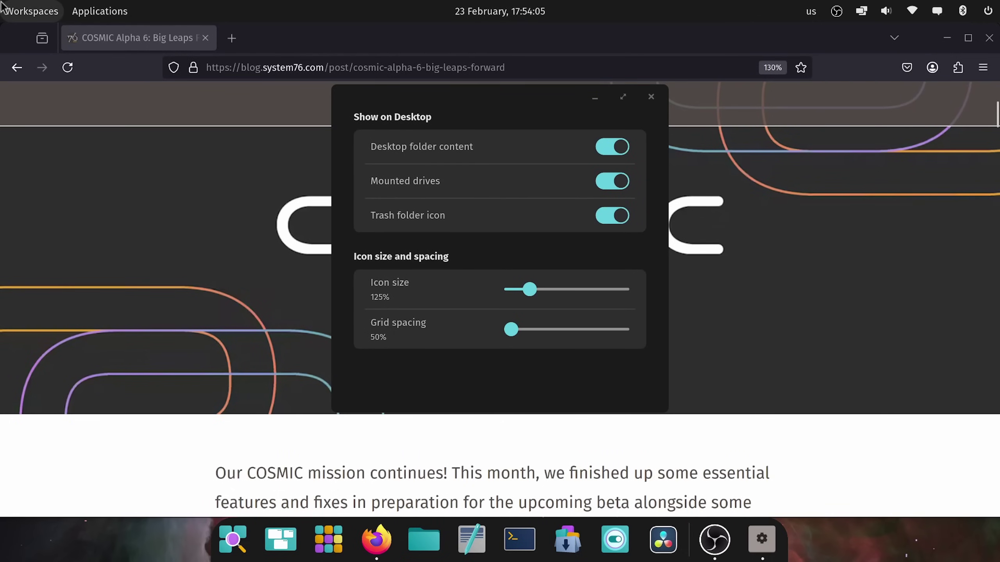
Step: Toggle between Workspaces 1 and 2 in the overview, then close it
{"action": "left_click", "coordinate": [3, 5]}
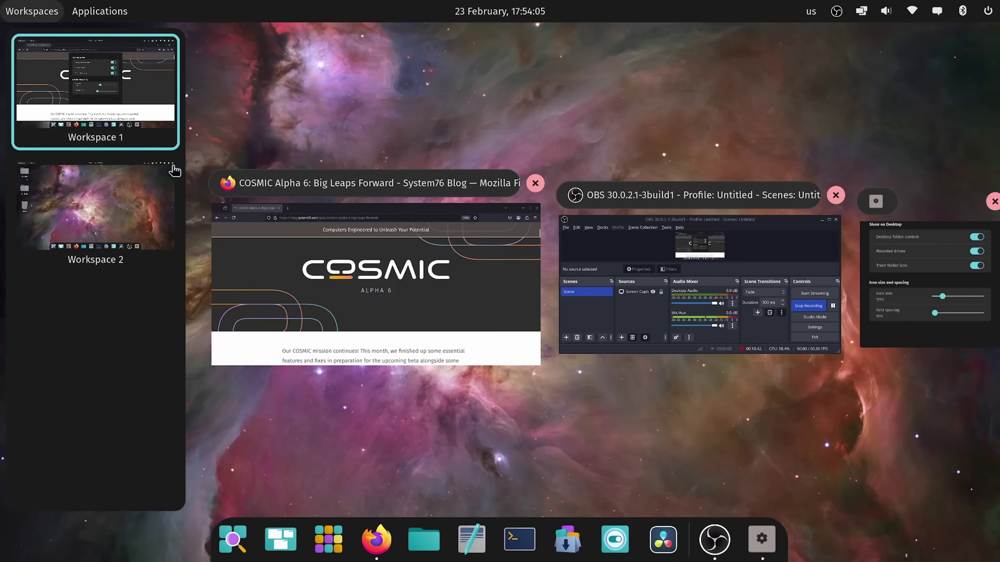
{"action": "left_click", "coordinate": [126, 221]}
{"action": "left_click", "coordinate": [118, 67]}
{"action": "left_click", "coordinate": [101, 218]}
{"action": "left_click", "coordinate": [103, 115]}
{"action": "left_click", "coordinate": [109, 236]}
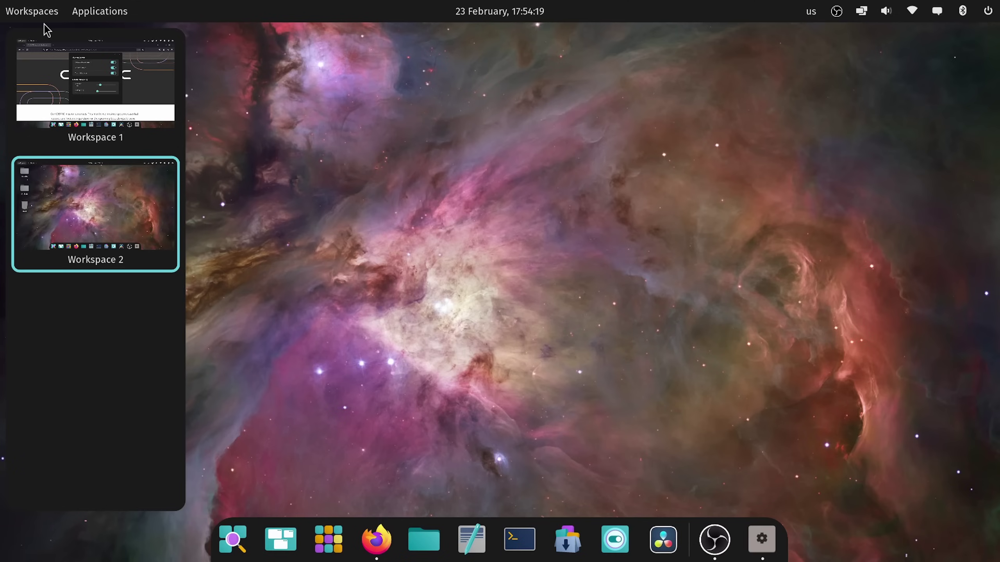
{"action": "left_click", "coordinate": [543, 226]}
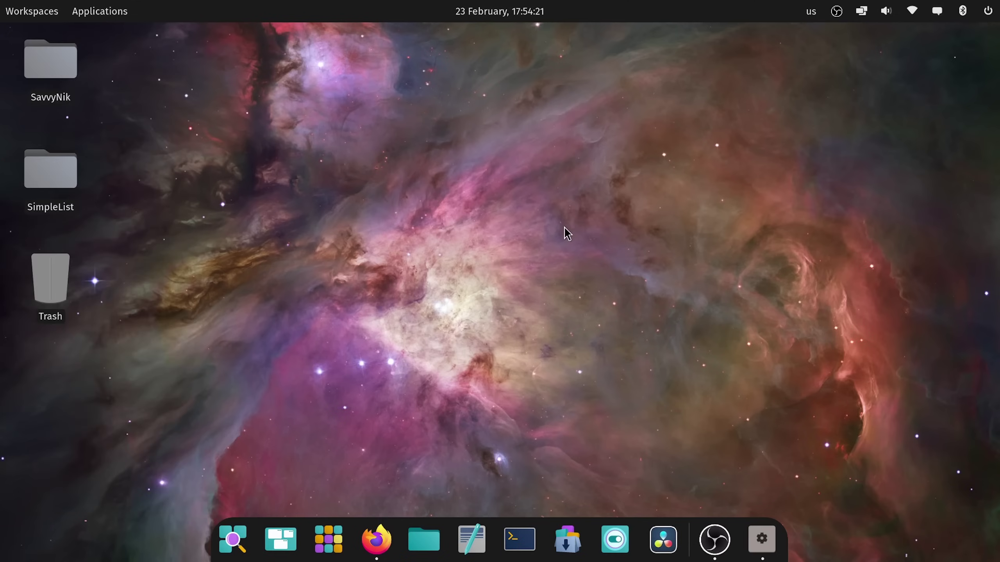
Step: Reopen the Workspaces overview, pick Workspace 1 and close it
{"action": "left_click", "coordinate": [32, 11]}
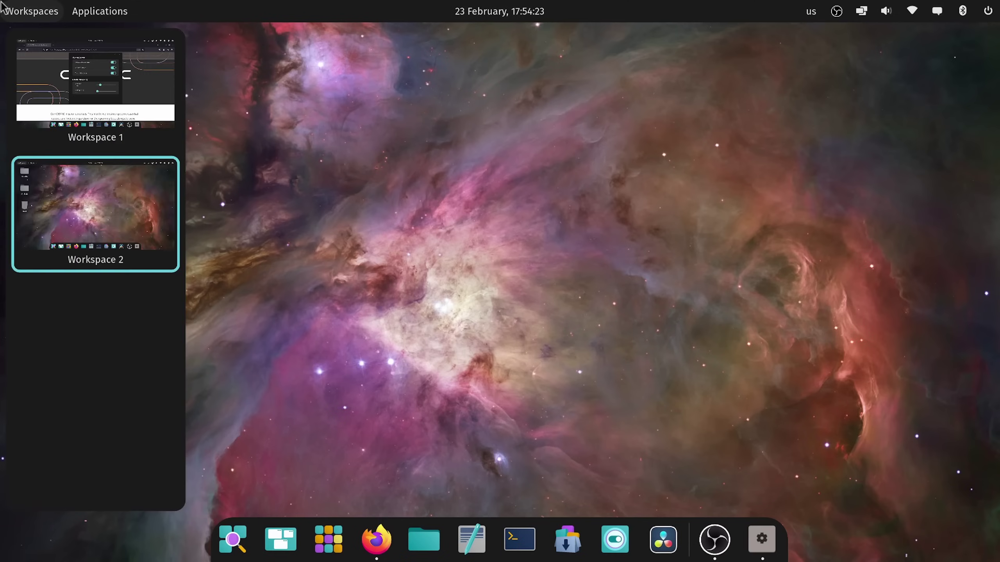
{"action": "left_click", "coordinate": [108, 137]}
{"action": "left_click", "coordinate": [500, 133]}
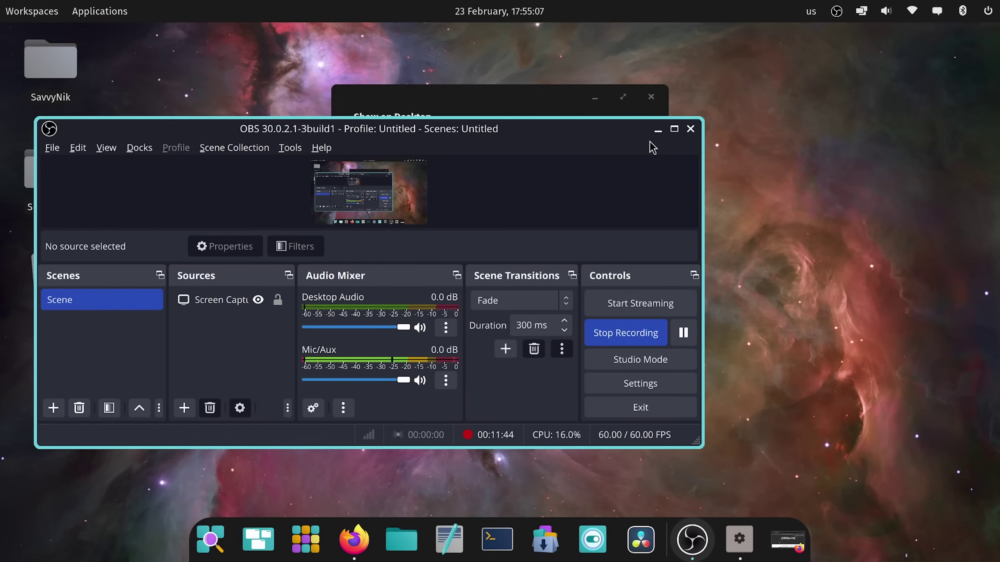
Step: Close the desktop settings dialog, then drag the Firefox window onto Workspace 2 in the overview
{"action": "left_click", "coordinate": [648, 104]}
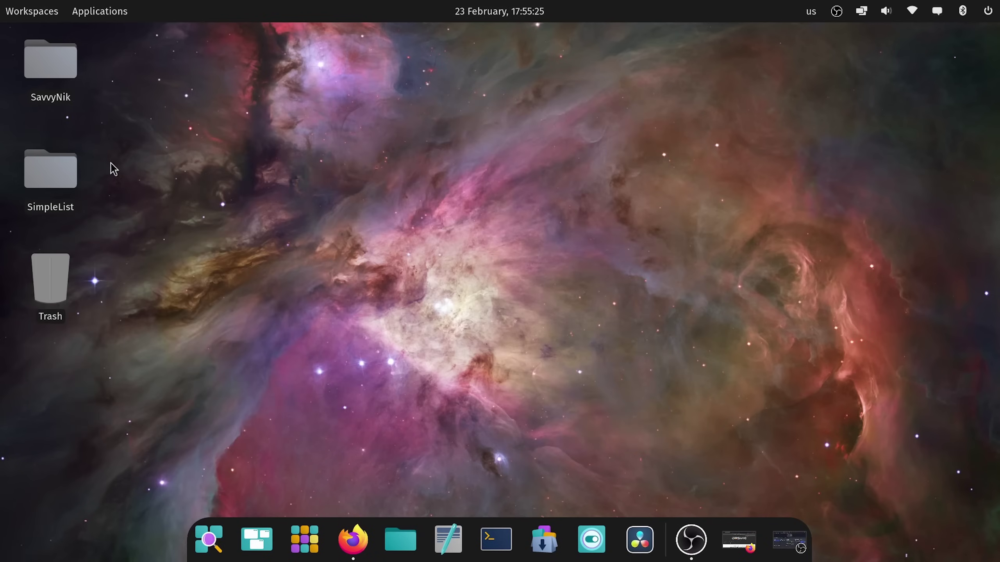
{"action": "left_click", "coordinate": [28, 11]}
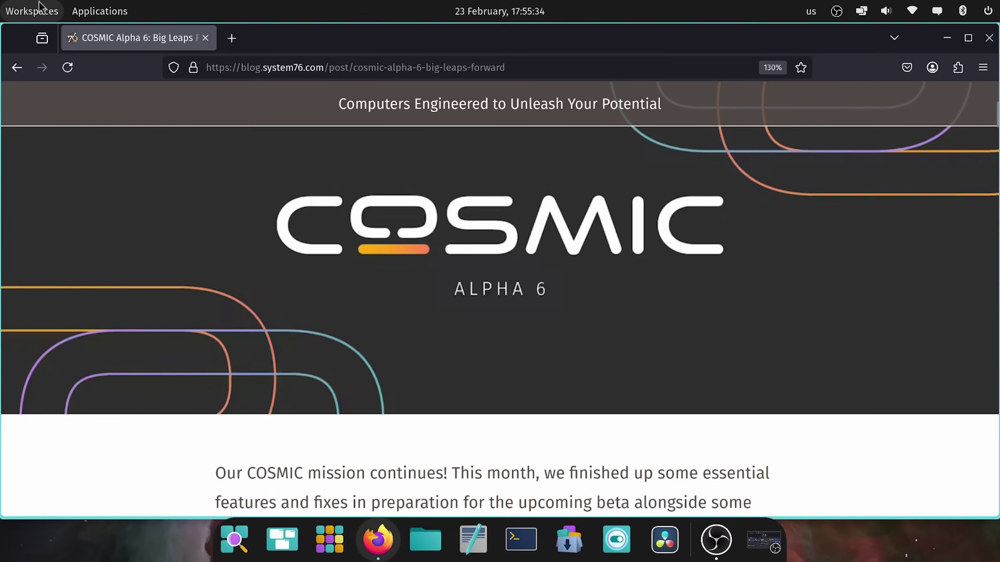
{"action": "left_click", "coordinate": [35, 11]}
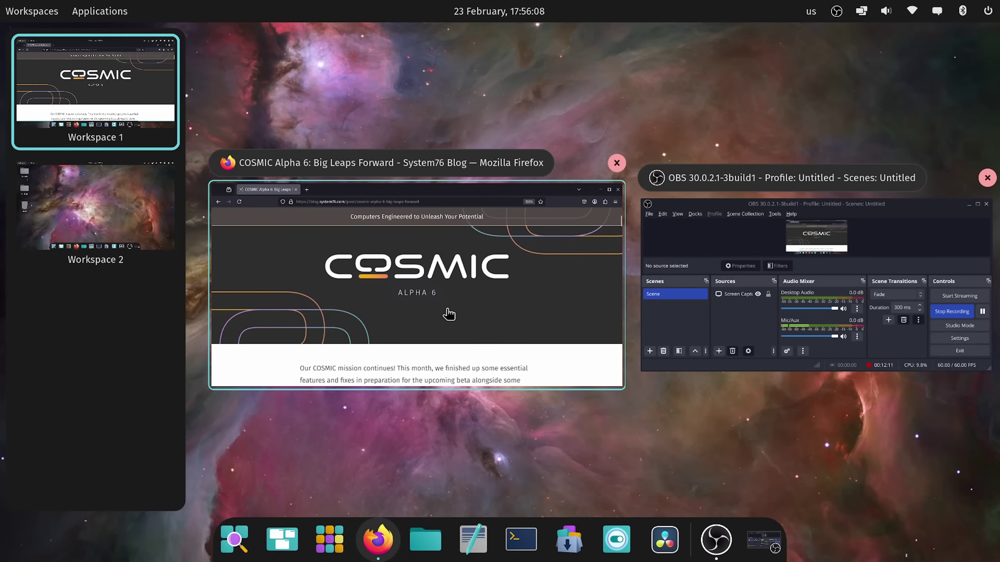
{"action": "left_click_drag", "start_coordinate": [445, 283], "coordinate": [134, 227]}
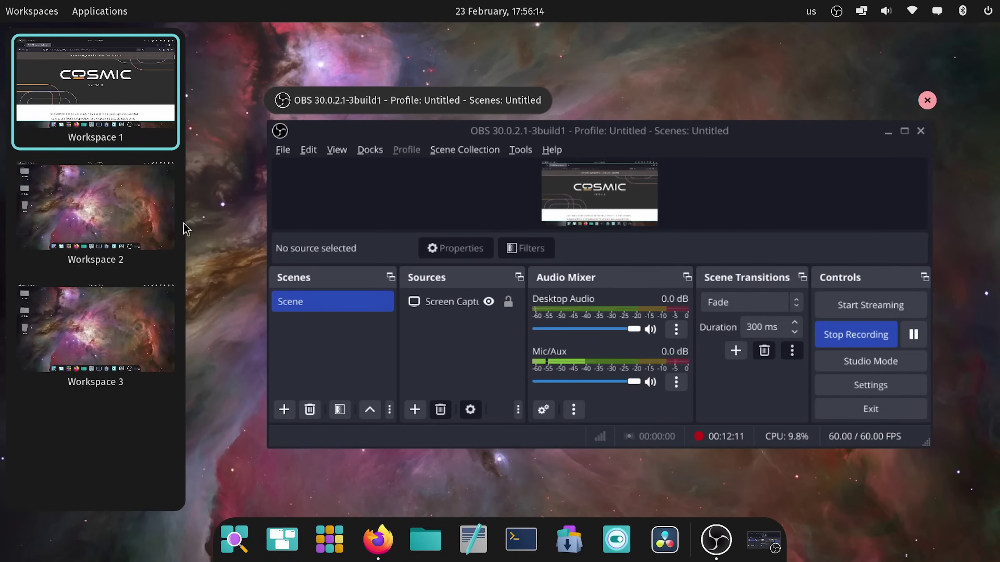
Step: Switch back and forth between Workspaces 1 and 2, ending on Workspace 1 with the overview closed
{"action": "left_click", "coordinate": [126, 211]}
{"action": "left_click", "coordinate": [132, 85]}
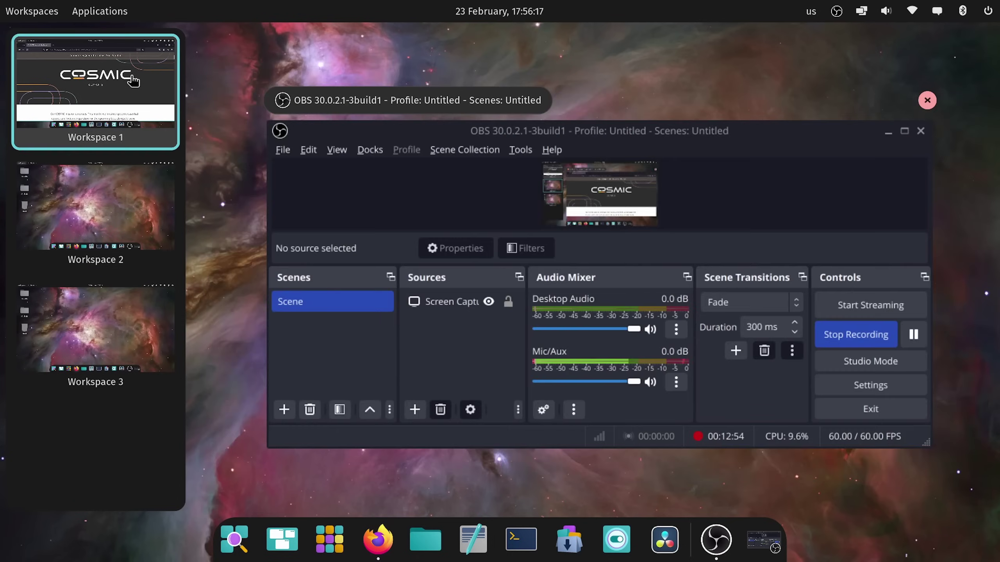
{"action": "left_click", "coordinate": [121, 193]}
{"action": "left_click", "coordinate": [117, 85]}
{"action": "left_click", "coordinate": [169, 170]}
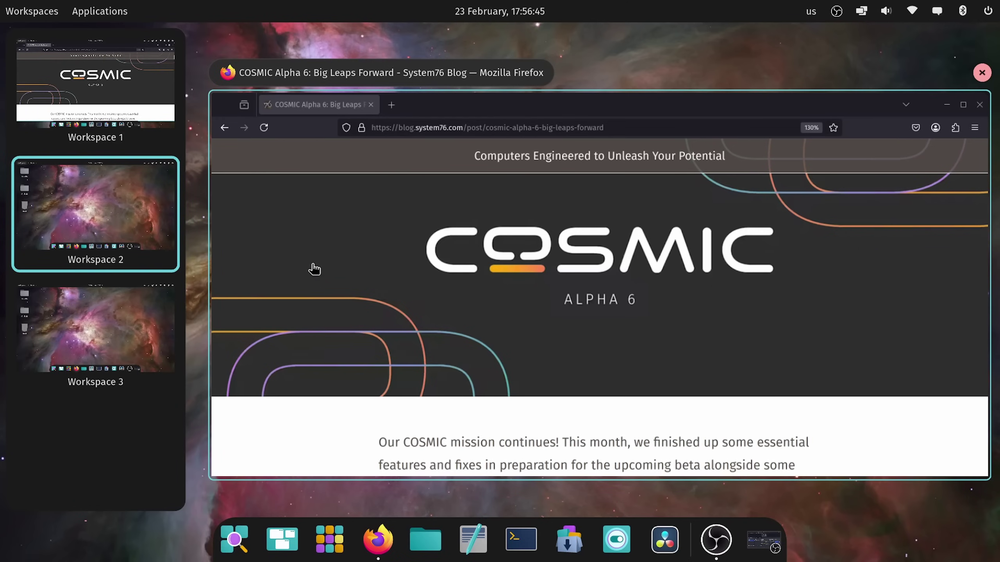
{"action": "left_click", "coordinate": [125, 107]}
{"action": "left_click", "coordinate": [569, 40]}
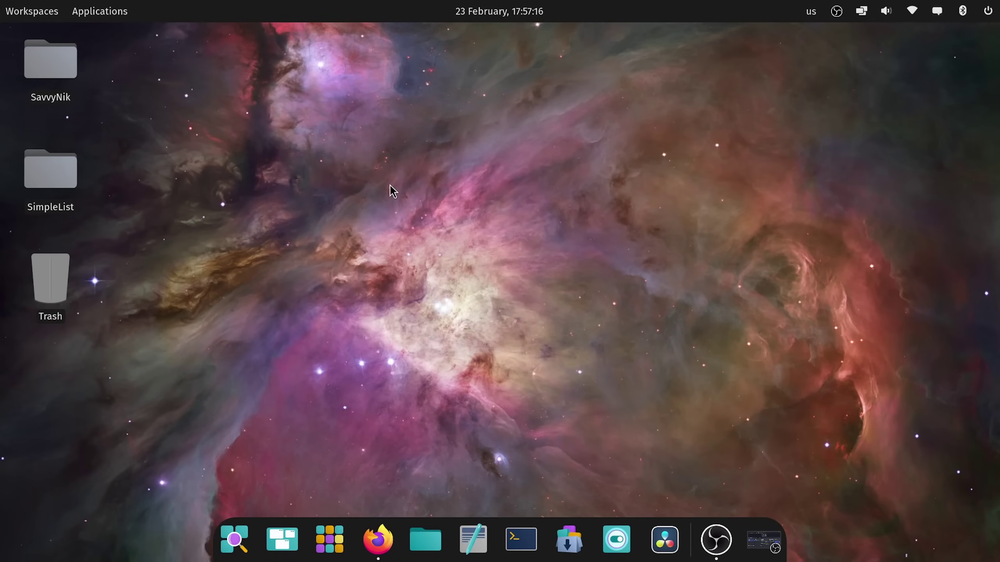
Step: Open the launcher search with Super, search 'b' and scroll through the results
{"action": "key", "text": "super"}
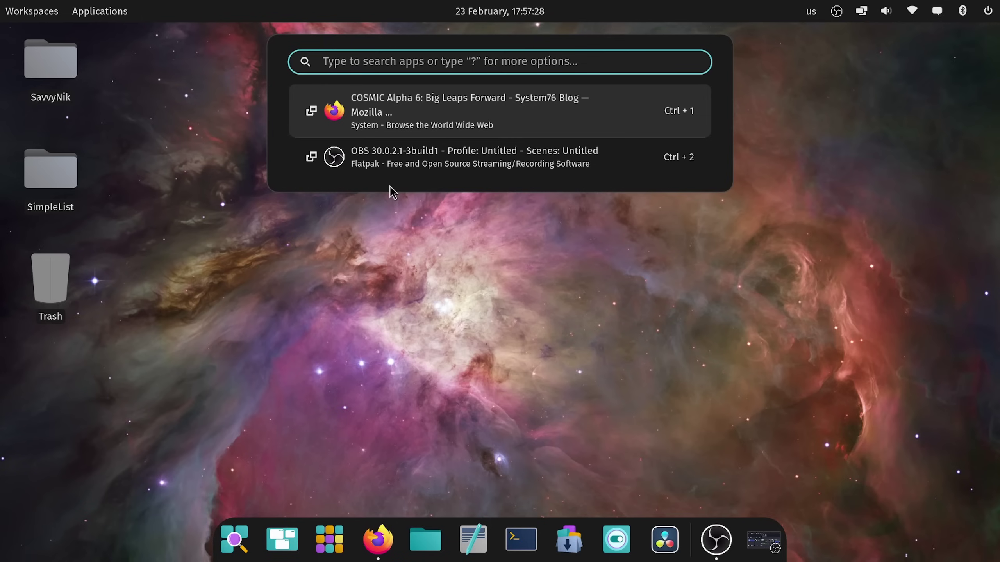
{"action": "type", "text": "b"}
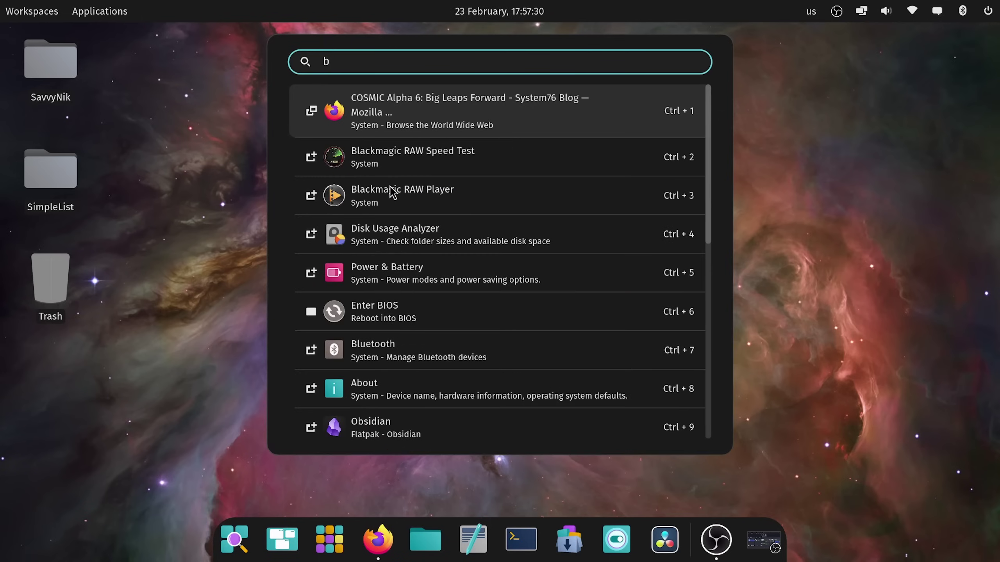
{"action": "scroll", "coordinate": [402, 208], "scroll_direction": "down", "scroll_amount": 1}
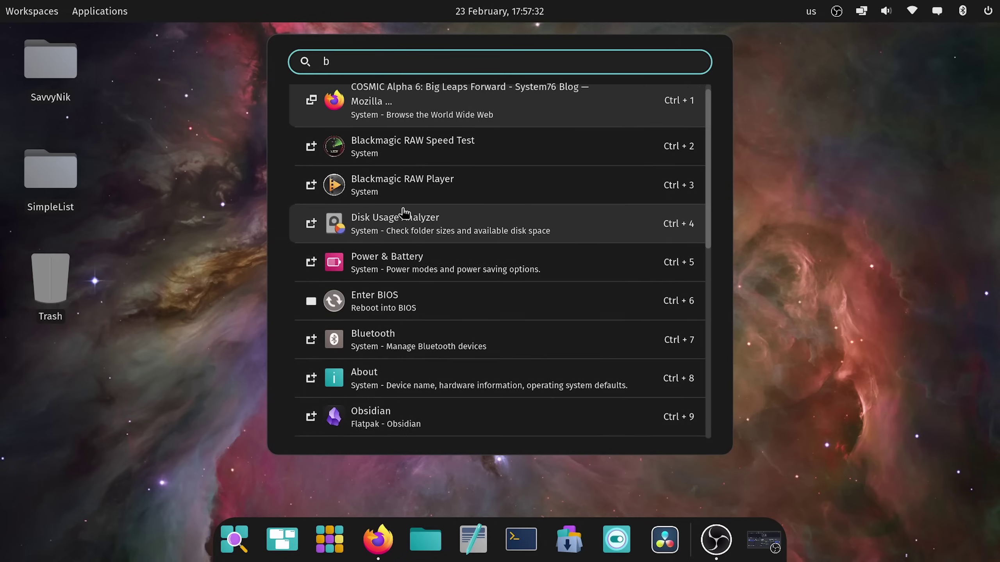
{"action": "scroll", "coordinate": [404, 212], "scroll_direction": "up", "scroll_amount": 1}
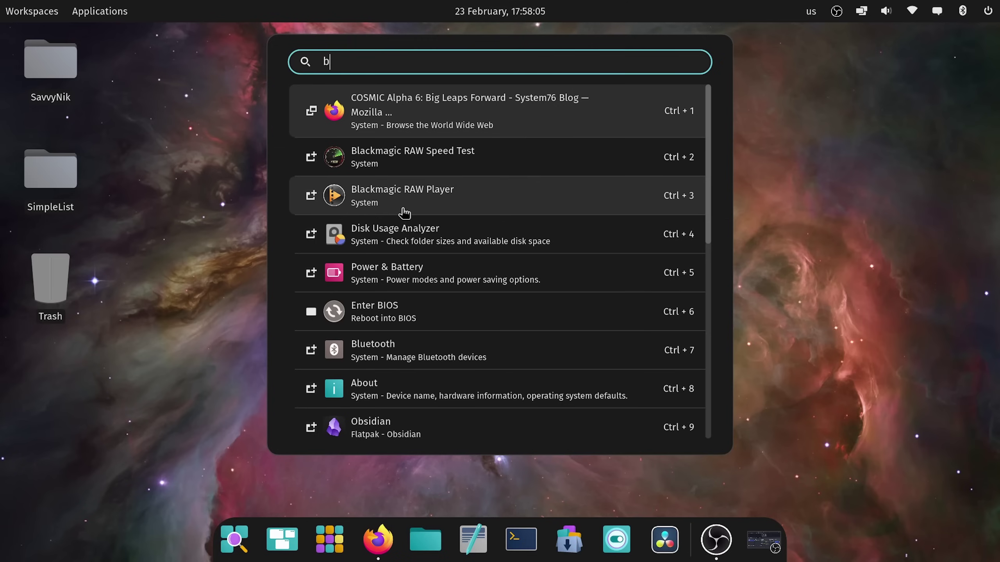
Step: Swap the search letter through 's', 'd' and 'f', settling back on 'd'
{"action": "key", "text": "BackSpace"}
{"action": "type", "text": "s"}
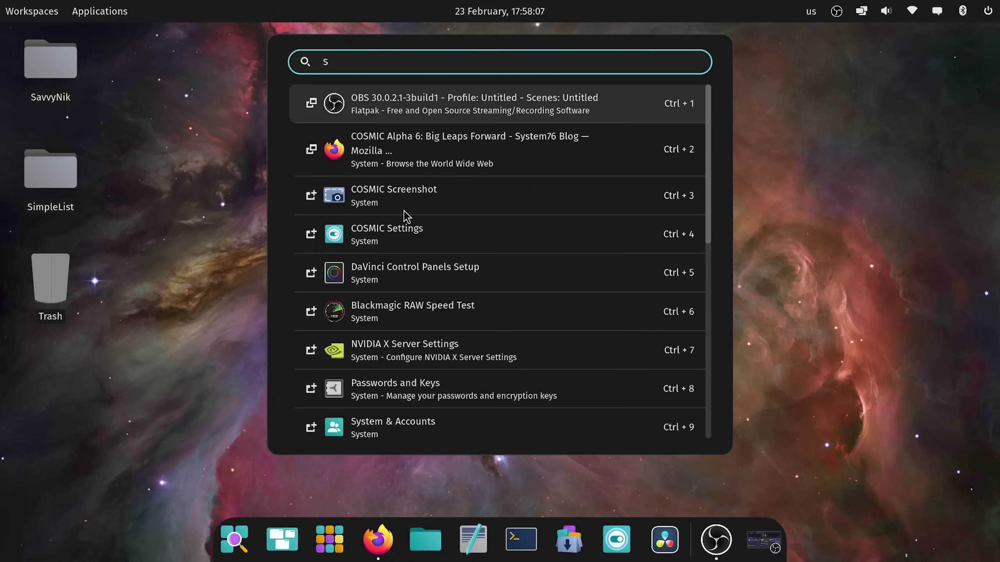
{"action": "key", "text": "BackSpace"}
{"action": "type", "text": "d"}
{"action": "key", "text": "BackSpace"}
{"action": "type", "text": "f"}
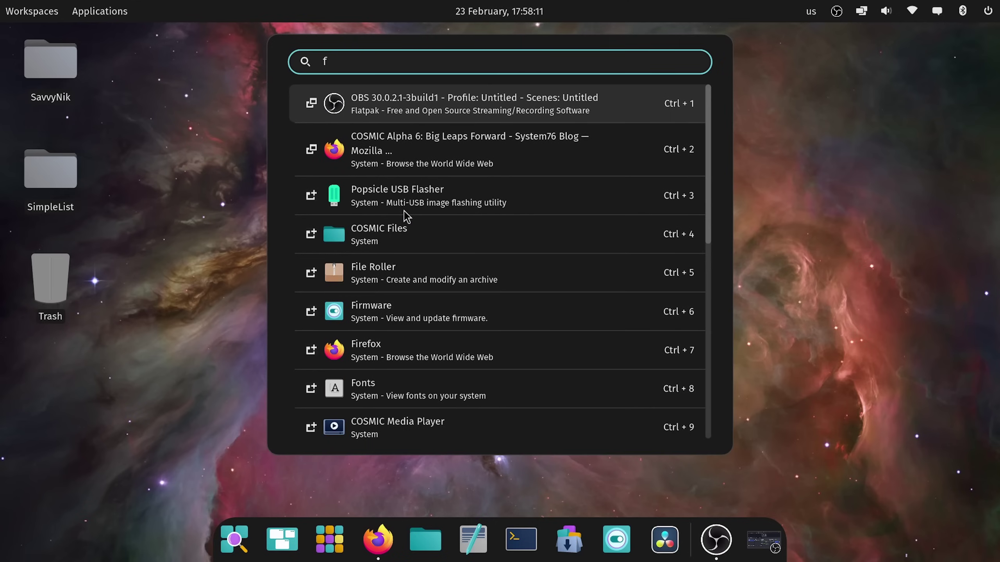
{"action": "key", "text": "BackSpace"}
{"action": "type", "text": "d"}
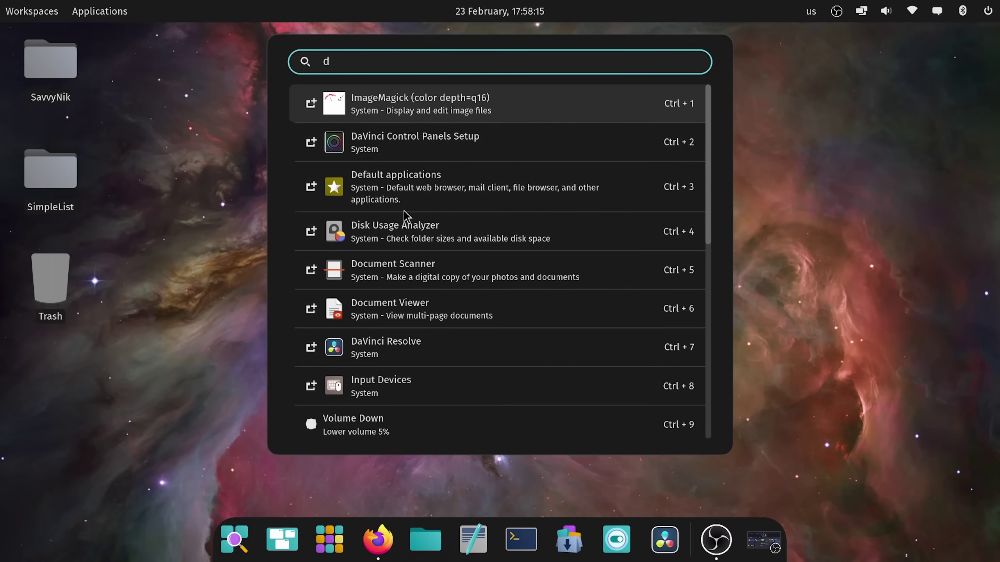
Step: Scroll through the 'd' results, then change the search to 'davi'
{"action": "scroll", "coordinate": [405, 216], "scroll_direction": "down", "scroll_amount": 5}
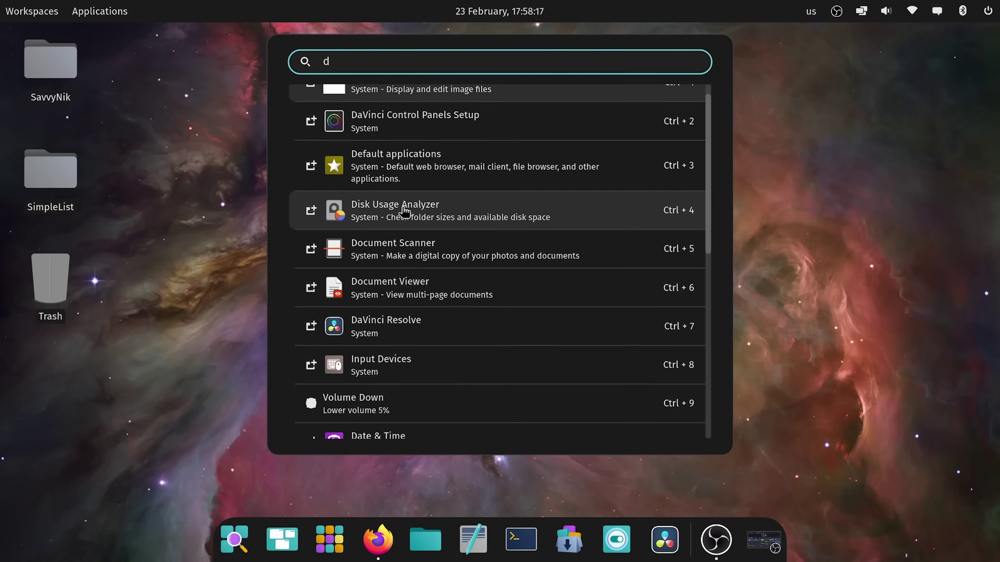
{"action": "scroll", "coordinate": [405, 212], "scroll_direction": "down", "scroll_amount": 3}
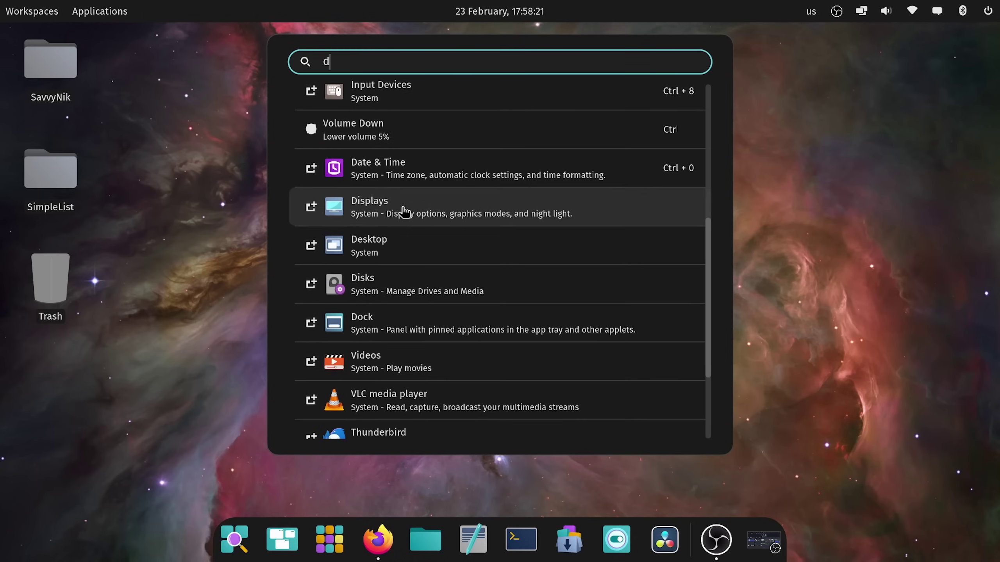
{"action": "scroll", "coordinate": [405, 212], "scroll_direction": "up", "scroll_amount": 3}
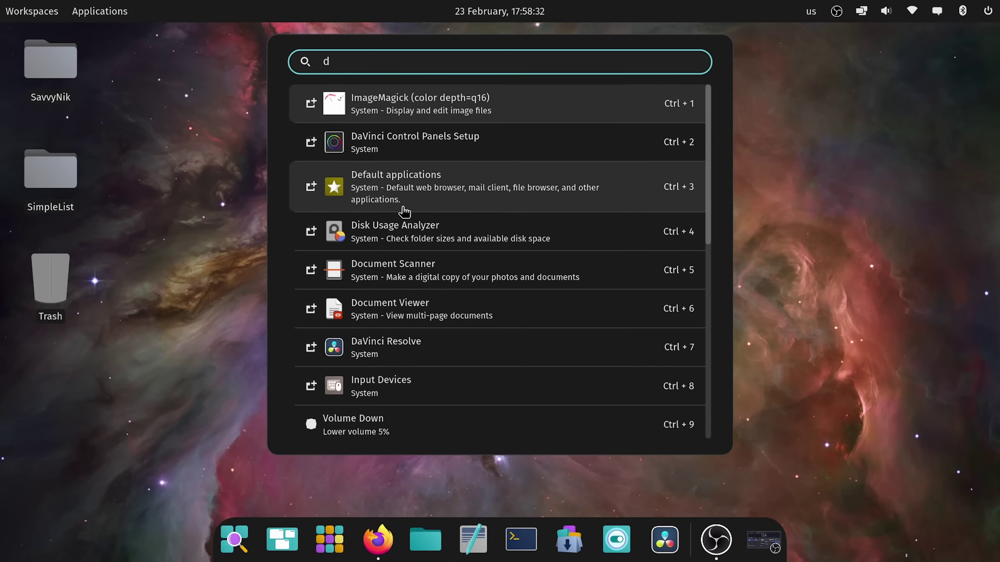
{"action": "scroll", "coordinate": [404, 212], "scroll_direction": "down", "scroll_amount": 2}
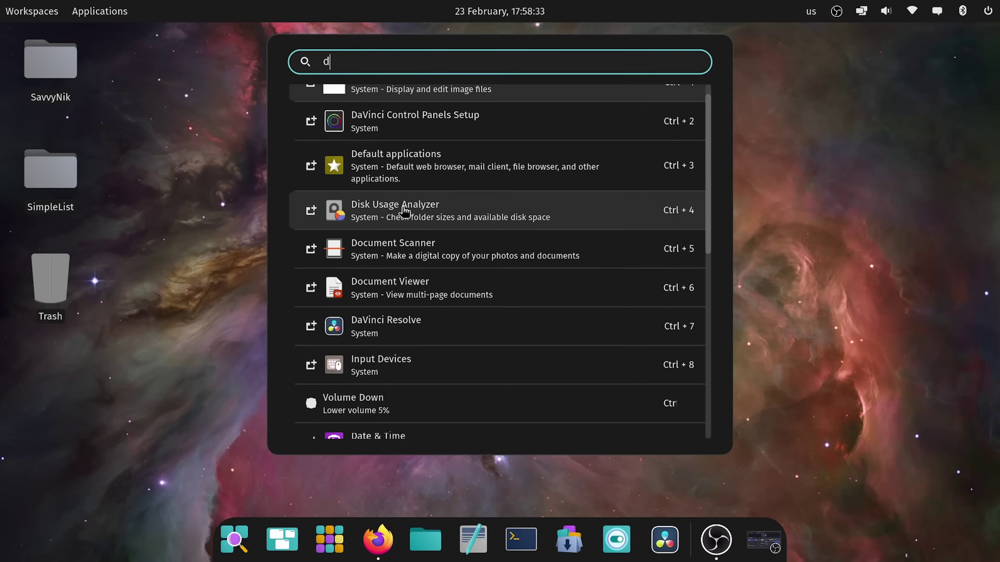
{"action": "scroll", "coordinate": [406, 215], "scroll_direction": "down", "scroll_amount": 9}
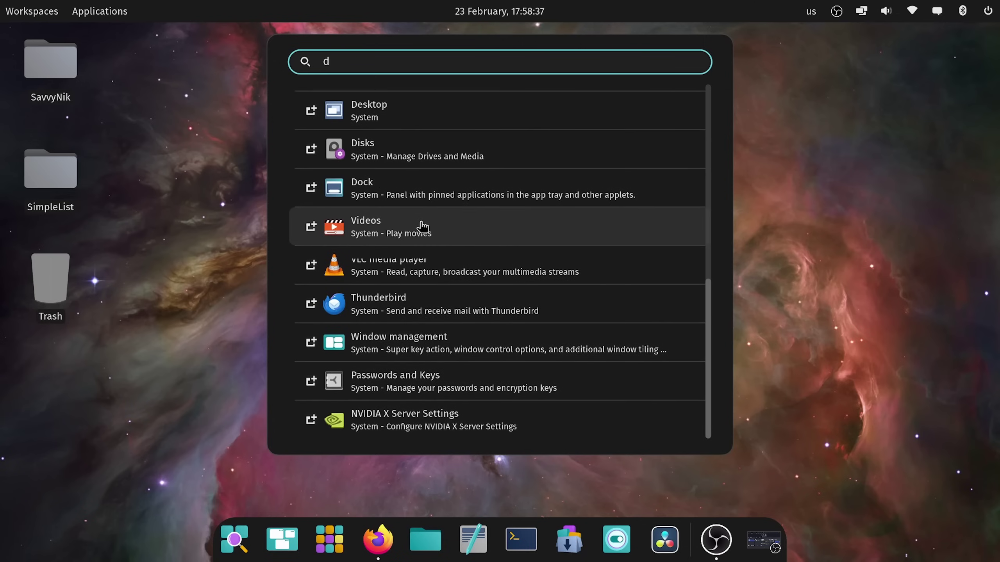
{"action": "scroll", "coordinate": [421, 225], "scroll_direction": "up", "scroll_amount": 4}
{"action": "scroll", "coordinate": [423, 227], "scroll_direction": "up", "scroll_amount": 6}
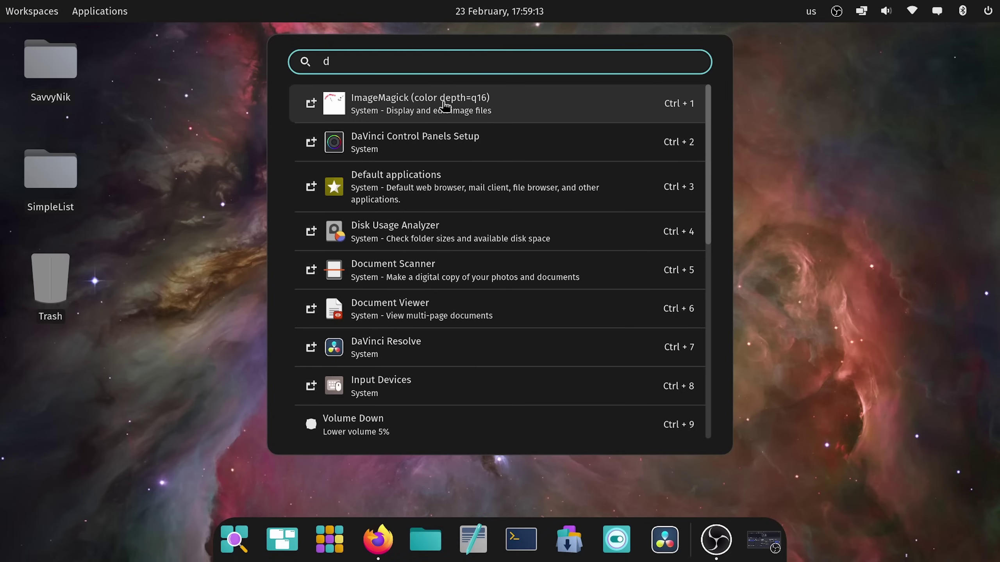
{"action": "key", "text": "BackSpace"}
{"action": "type", "text": "dav"}
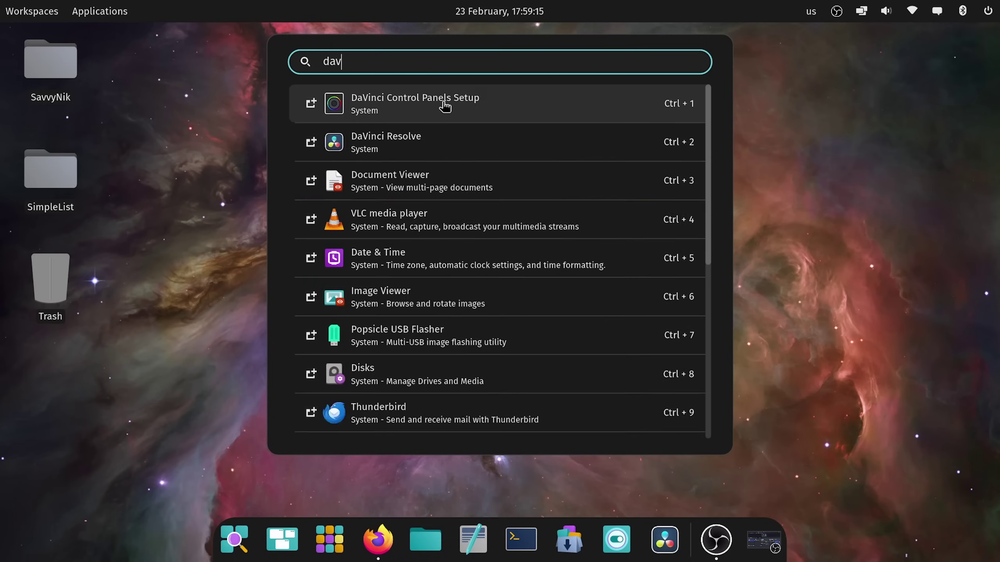
{"action": "type", "text": "i"}
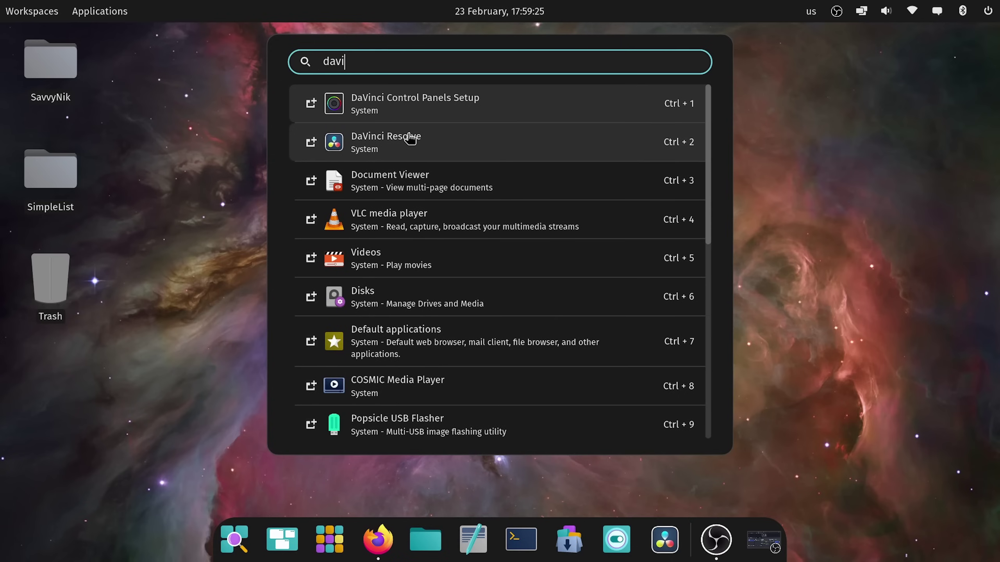
Step: Dismiss the launcher and open Files on the Home folder, trying the path editor briefly
{"action": "left_click", "coordinate": [767, 59]}
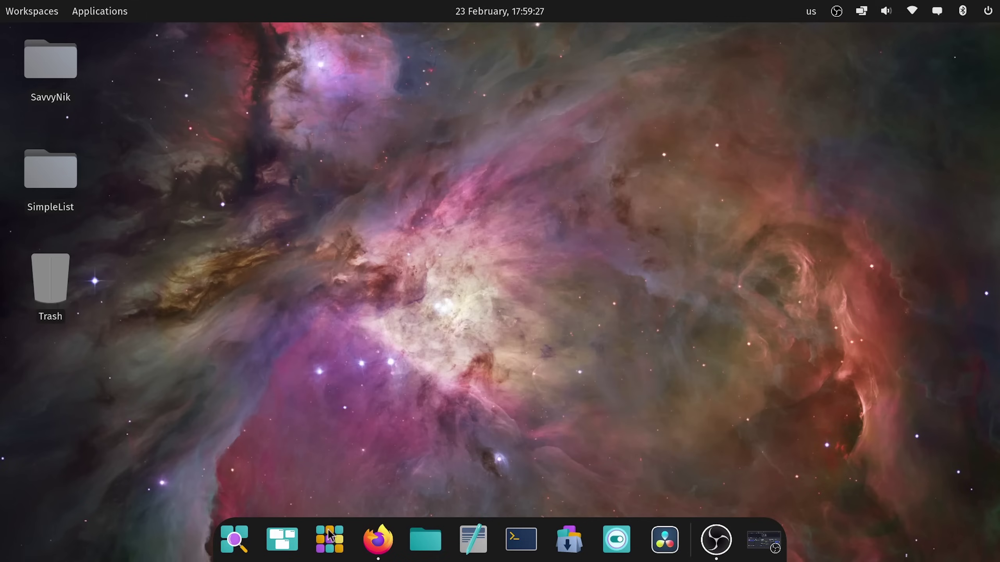
{"action": "left_click", "coordinate": [426, 540]}
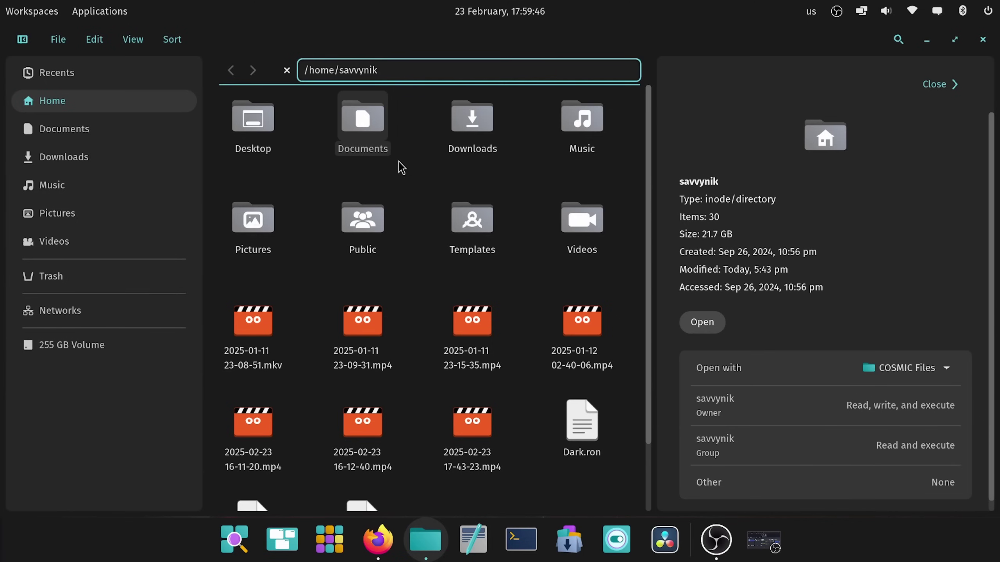
{"action": "key", "text": "BackSpace"}
{"action": "key", "text": "BackSpace"}
{"action": "key", "text": "BackSpace"}
{"action": "key", "text": "BackSpace"}
{"action": "key", "text": "BackSpace"}
{"action": "key", "text": "BackSpace"}
{"action": "key", "text": "BackSpace"}
{"action": "key", "text": "BackSpace"}
{"action": "type", "text": "s"}
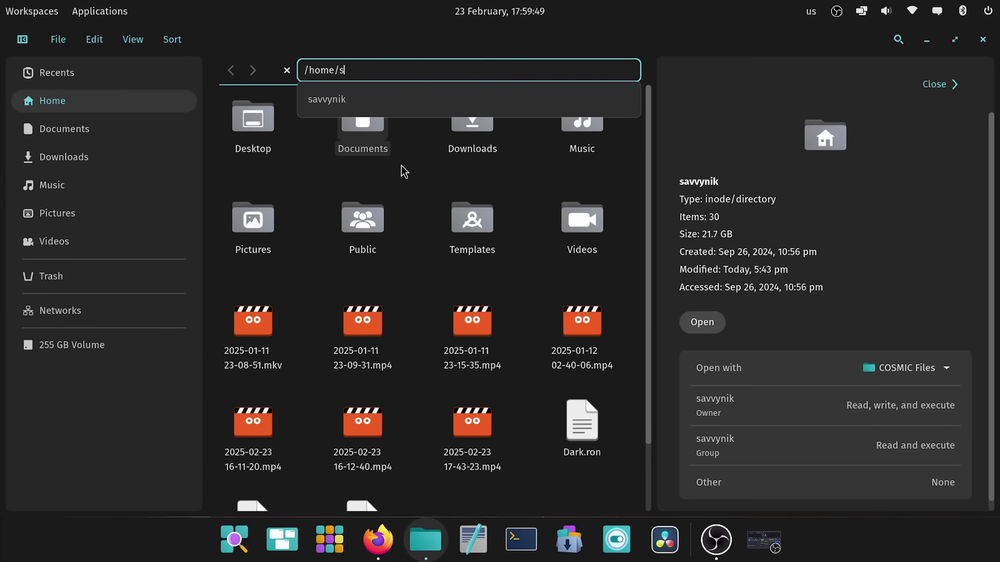
{"action": "key", "text": "Tab"}
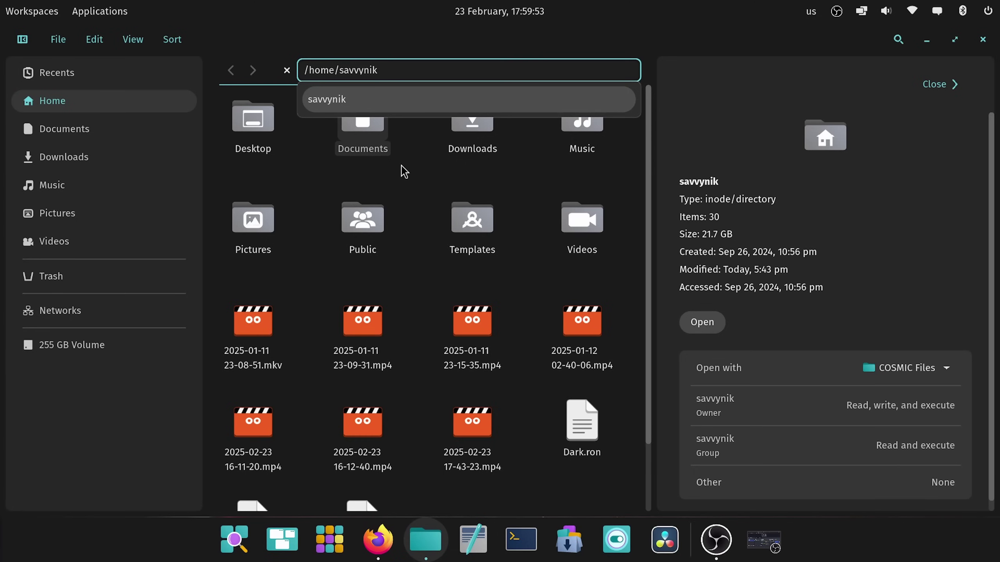
{"action": "key", "text": "Escape"}
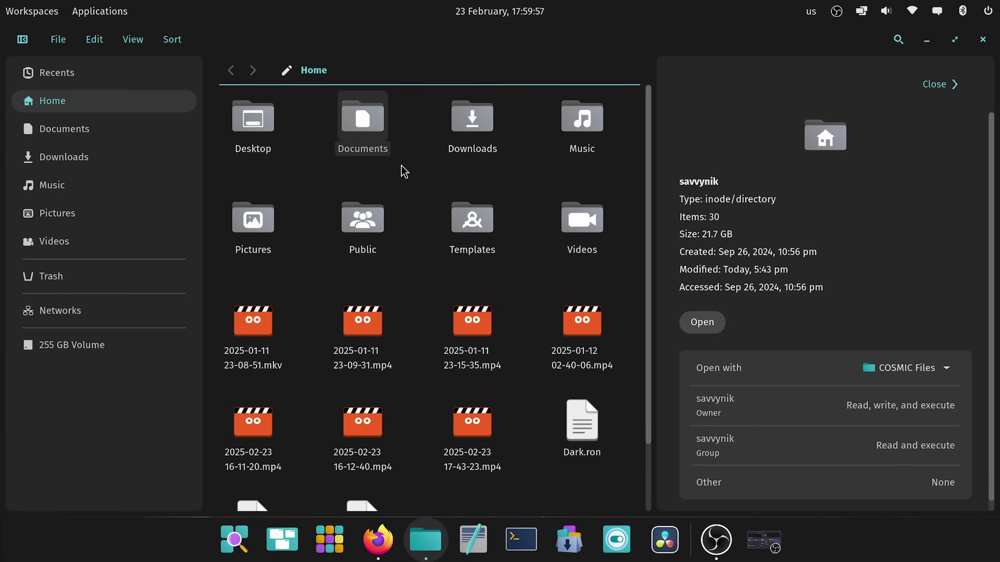
Step: Select the Desktop folder, then edit the path to navigate to /home
{"action": "key", "text": "Left"}
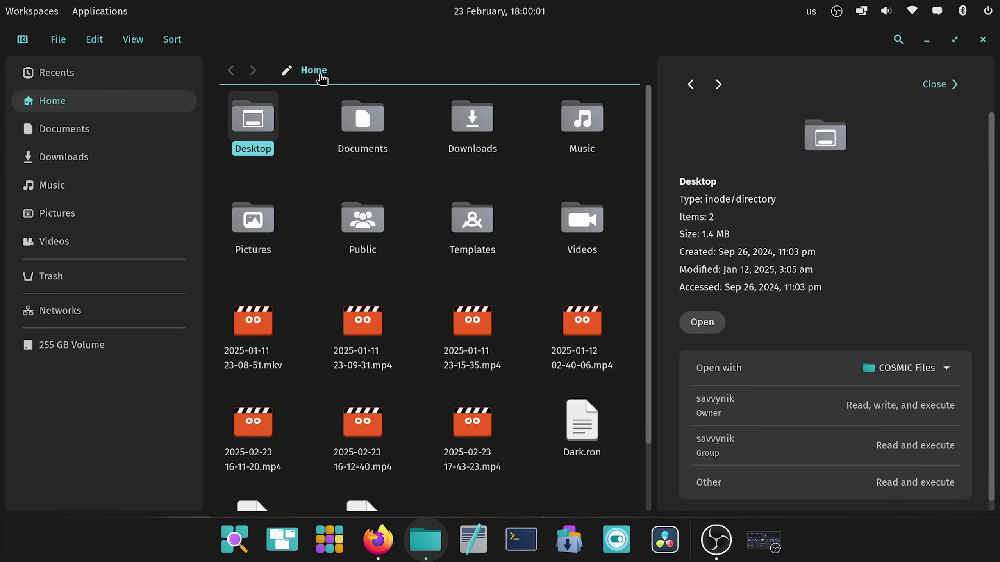
{"action": "left_click", "coordinate": [286, 71]}
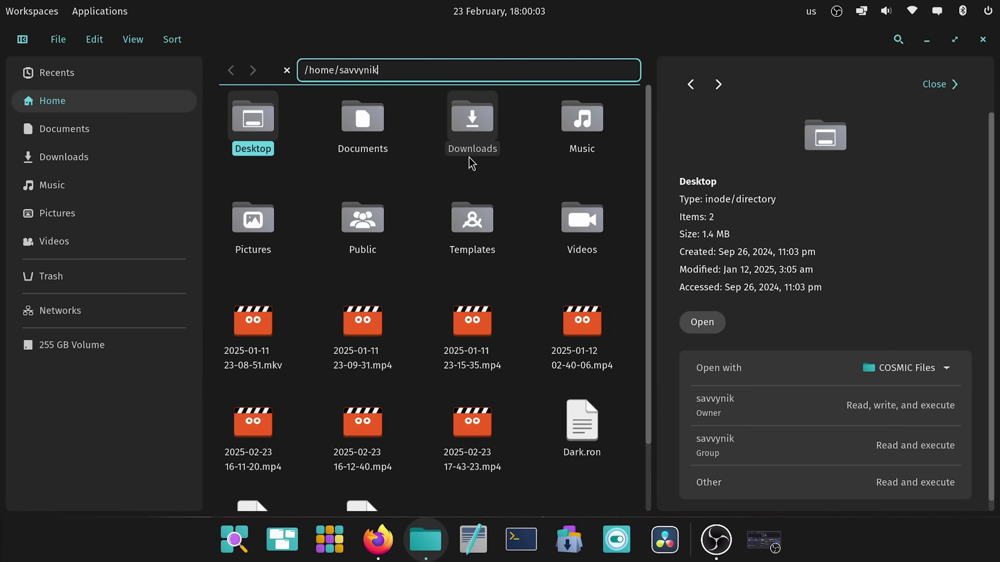
{"action": "key", "text": "BackSpace"}
{"action": "key", "text": "BackSpace"}
{"action": "key", "text": "BackSpace"}
{"action": "key", "text": "BackSpace"}
{"action": "key", "text": "BackSpace"}
{"action": "key", "text": "BackSpace"}
{"action": "key", "text": "BackSpace"}
{"action": "key", "text": "BackSpace"}
{"action": "key", "text": "BackSpace"}
{"action": "key", "text": "BackSpace"}
{"action": "key", "text": "BackSpace"}
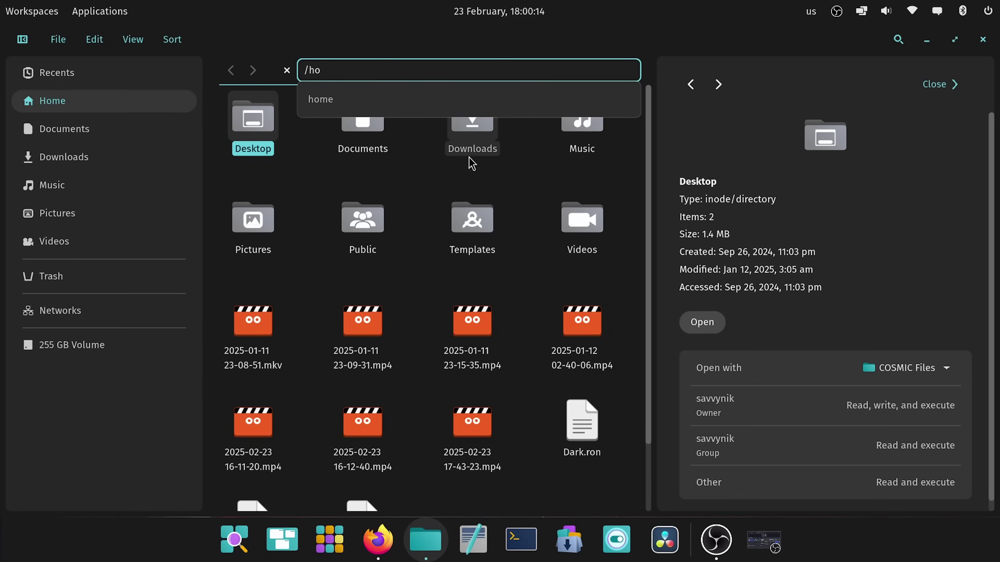
{"action": "key", "text": "Tab"}
{"action": "key", "text": "Return"}
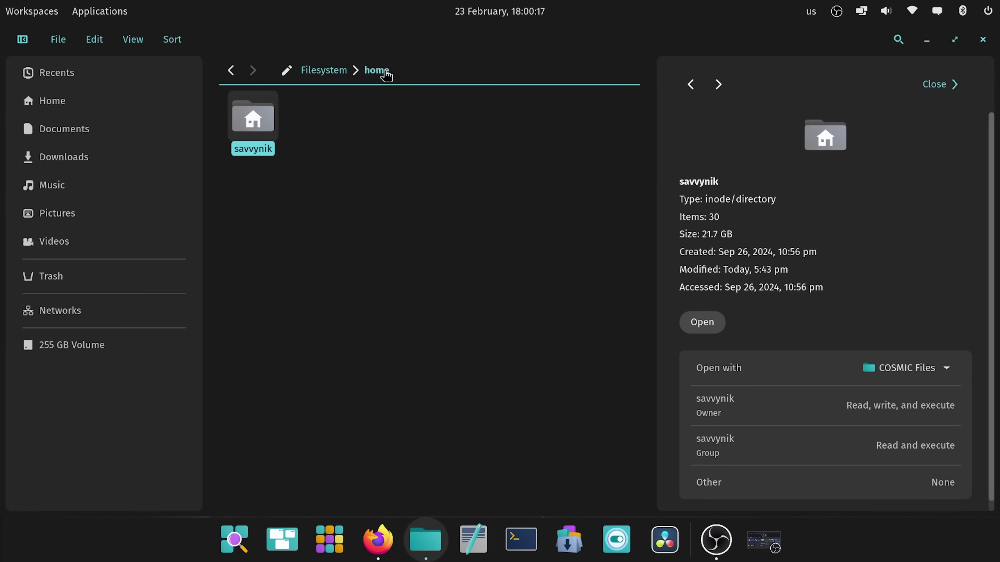
Step: Edit the /home path to complete back to the home folder
{"action": "left_click", "coordinate": [286, 70]}
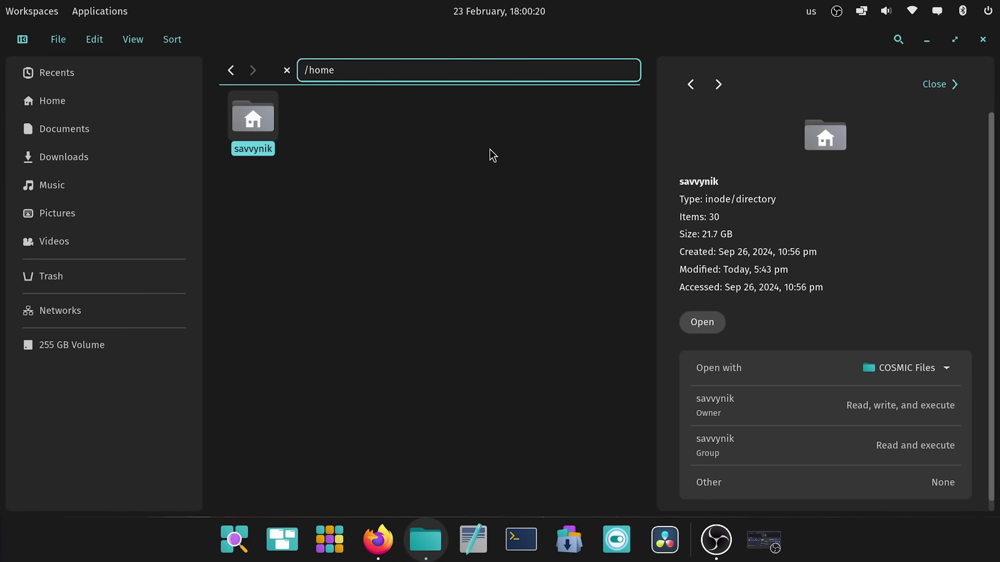
{"action": "type", "text": "/s"}
{"action": "key", "text": "Tab"}
{"action": "key", "text": "Return"}
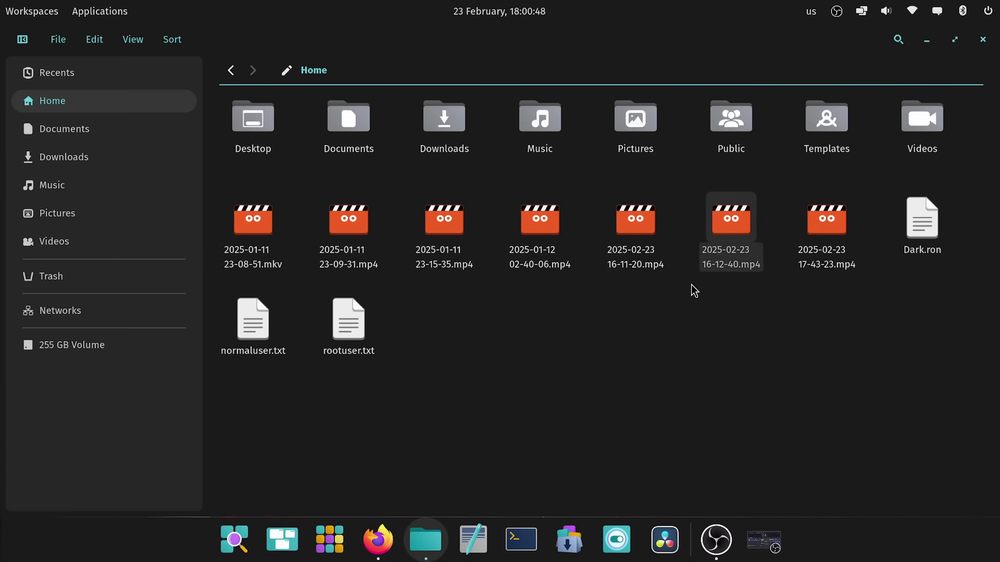
{"action": "left_click_drag", "start_coordinate": [731, 220], "coordinate": [488, 260]}
{"action": "right_click", "coordinate": [526, 218]}
{"action": "left_click", "coordinate": [590, 390]}
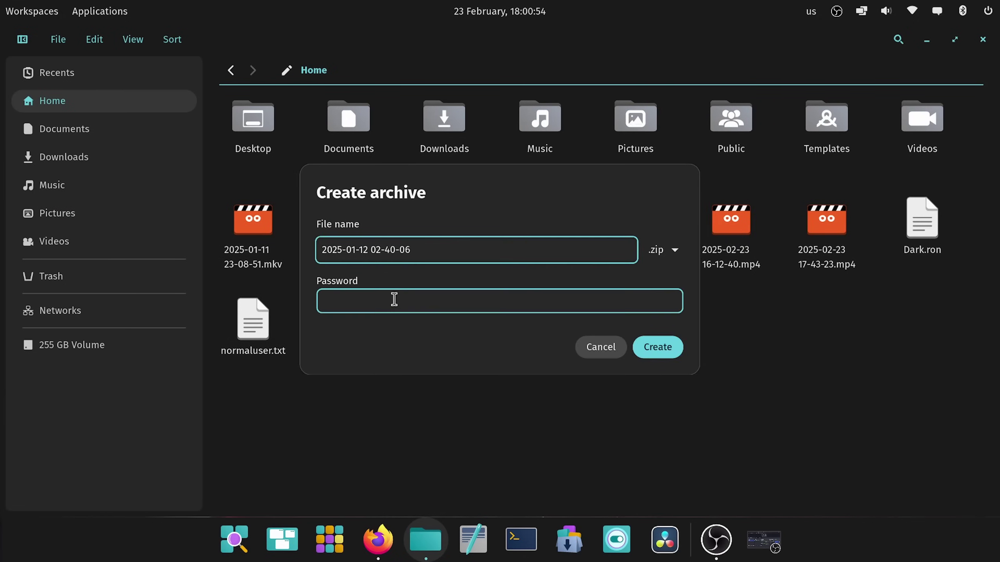
{"action": "left_click", "coordinate": [393, 299]}
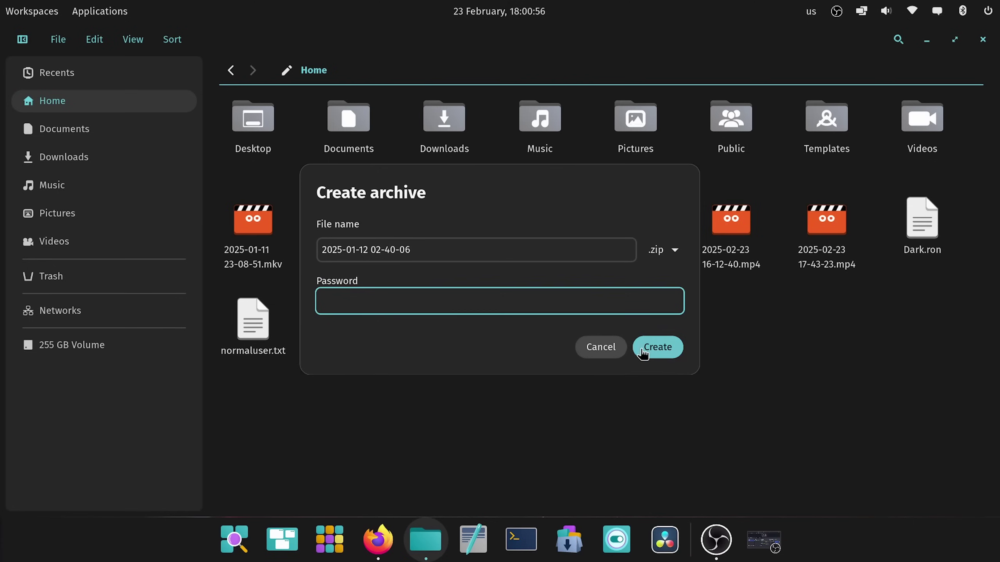
{"action": "left_click", "coordinate": [601, 348]}
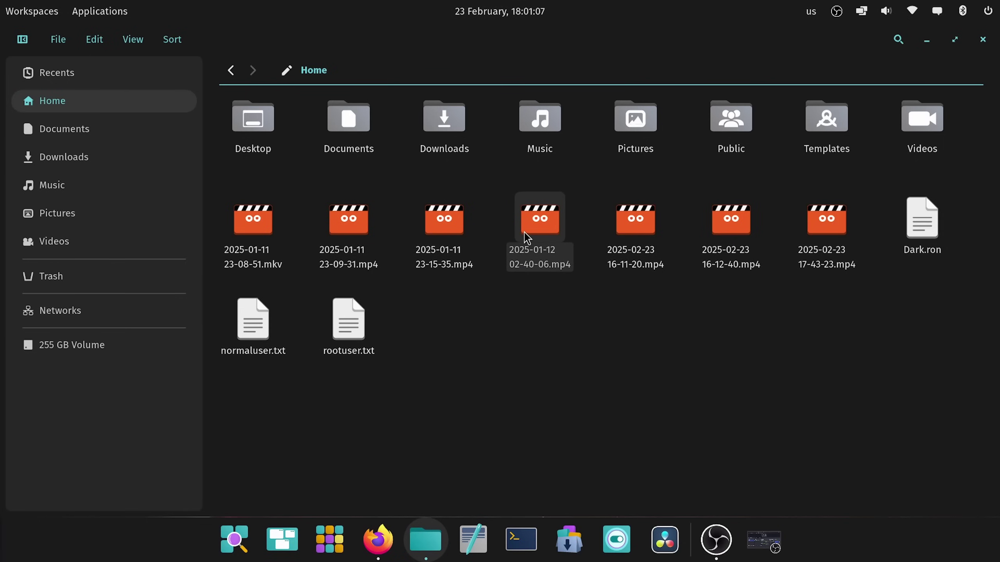
Step: Select and deselect the video, dismiss the folder menu, close Files and show the workspaces overview
{"action": "left_click", "coordinate": [543, 220]}
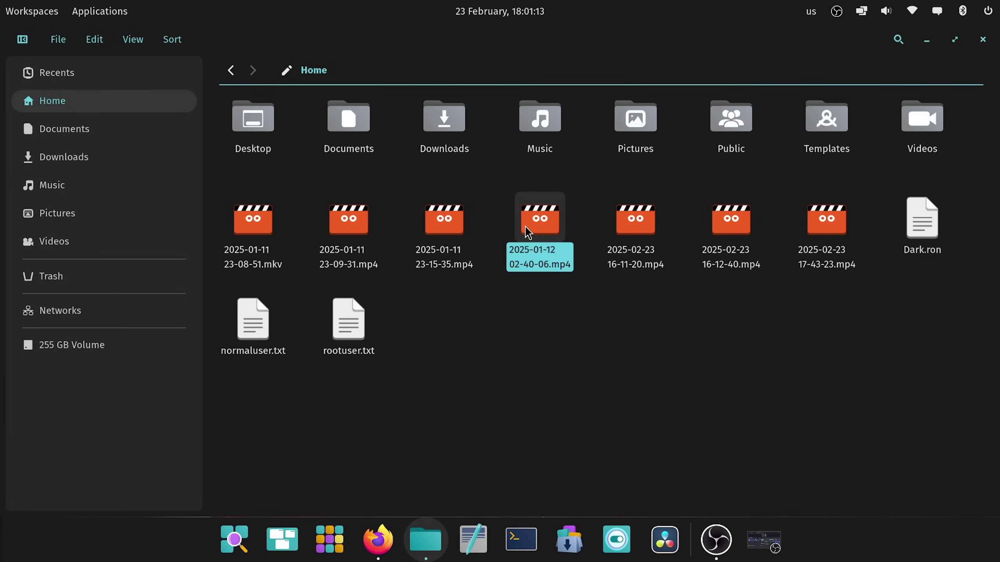
{"action": "left_click", "coordinate": [480, 383]}
{"action": "right_click", "coordinate": [481, 384]}
{"action": "left_click", "coordinate": [509, 284]}
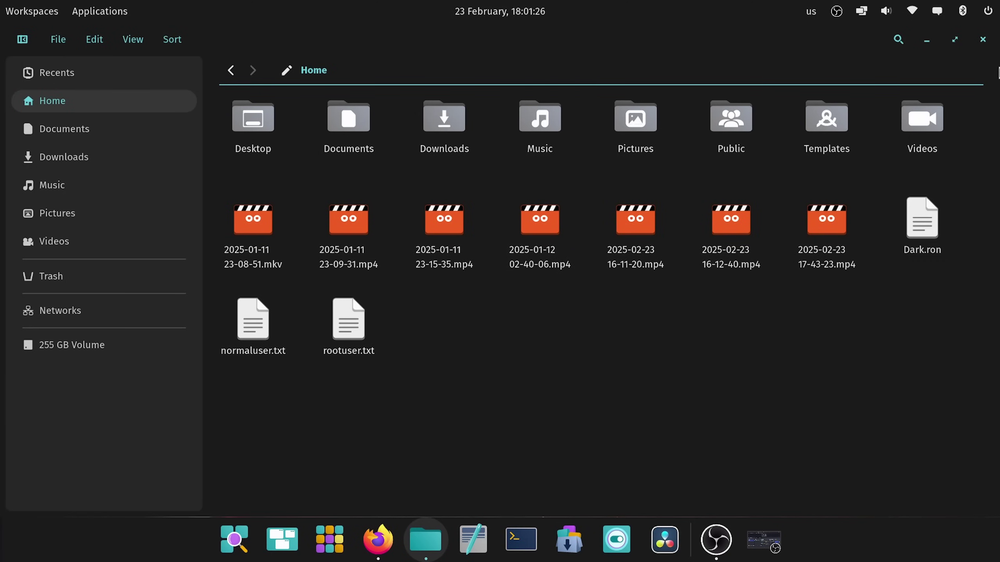
{"action": "left_click", "coordinate": [983, 39]}
{"action": "left_click", "coordinate": [11, 12]}
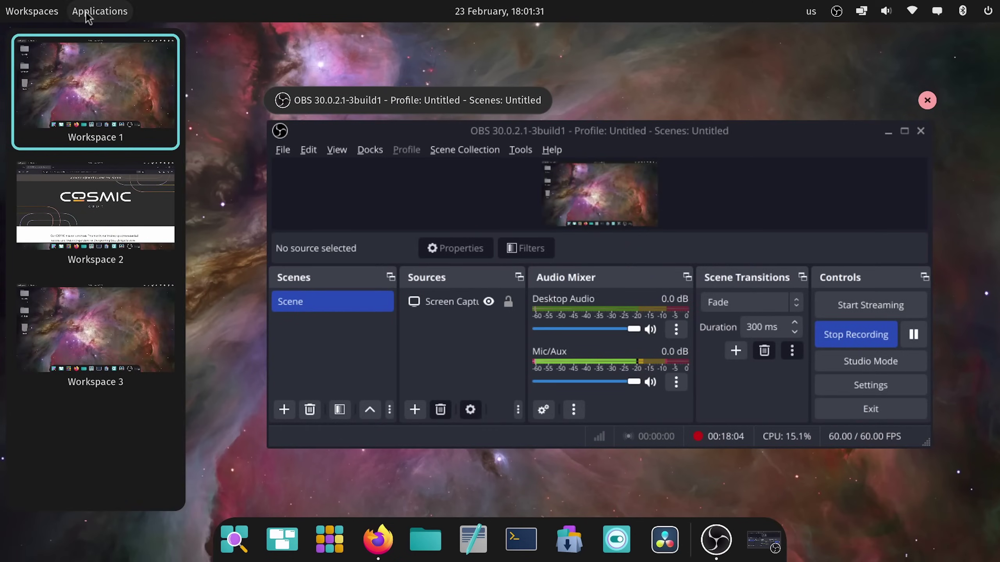
Step: Launch COSMIC Media Player from the applications library
{"action": "left_click", "coordinate": [96, 12]}
{"action": "left_click", "coordinate": [96, 11]}
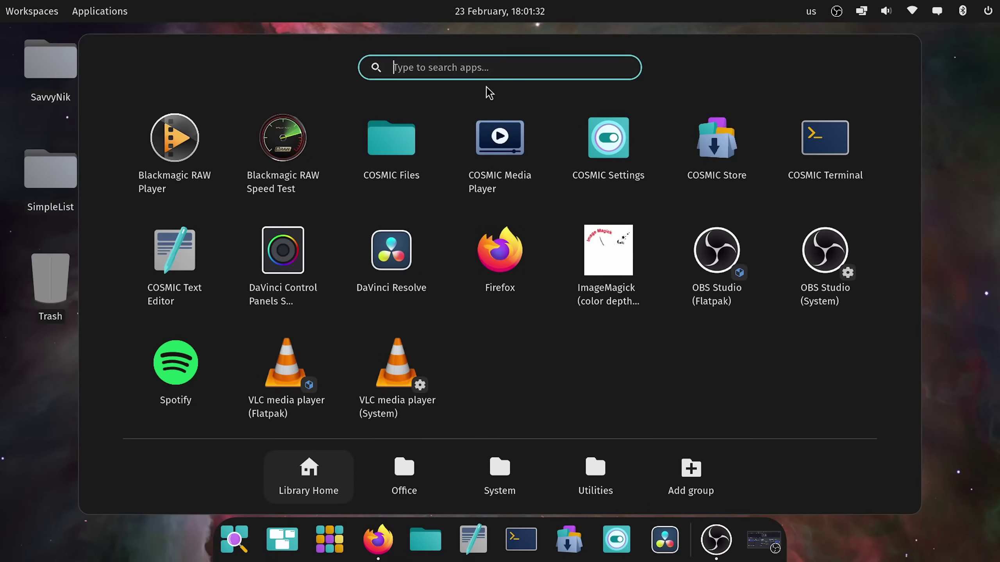
{"action": "left_click", "coordinate": [487, 118]}
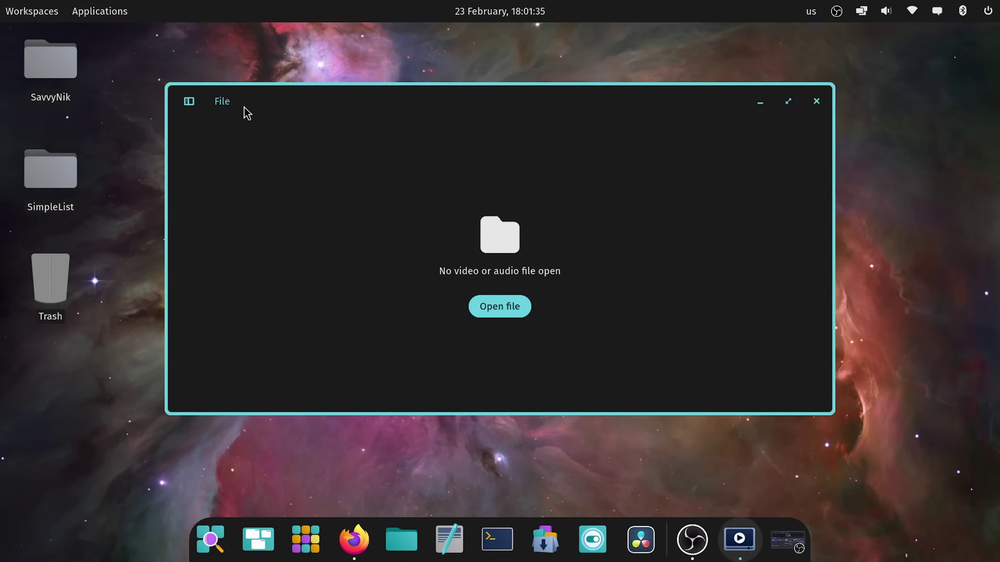
{"action": "left_click", "coordinate": [221, 102]}
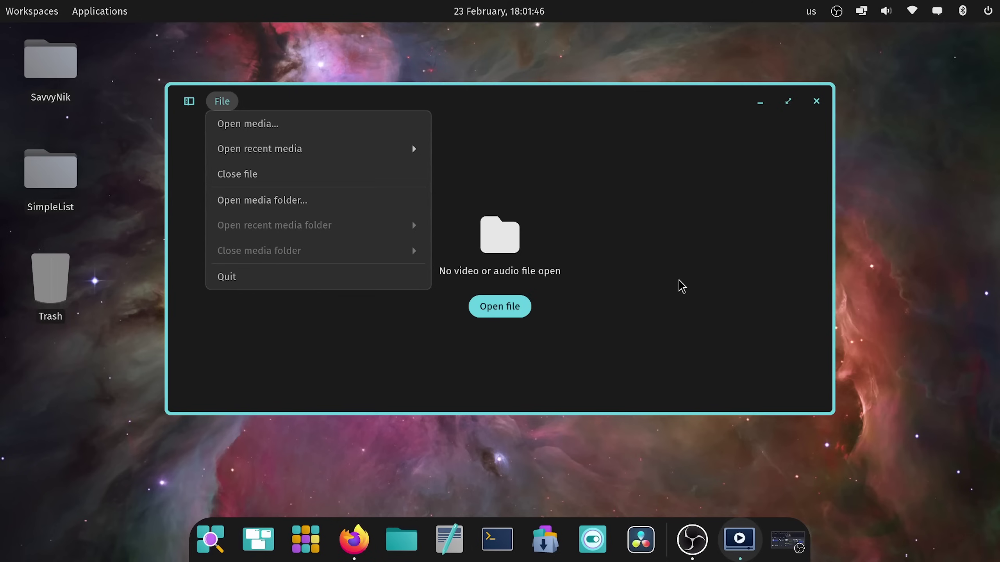
{"action": "left_click", "coordinate": [681, 287]}
{"action": "left_click", "coordinate": [216, 103]}
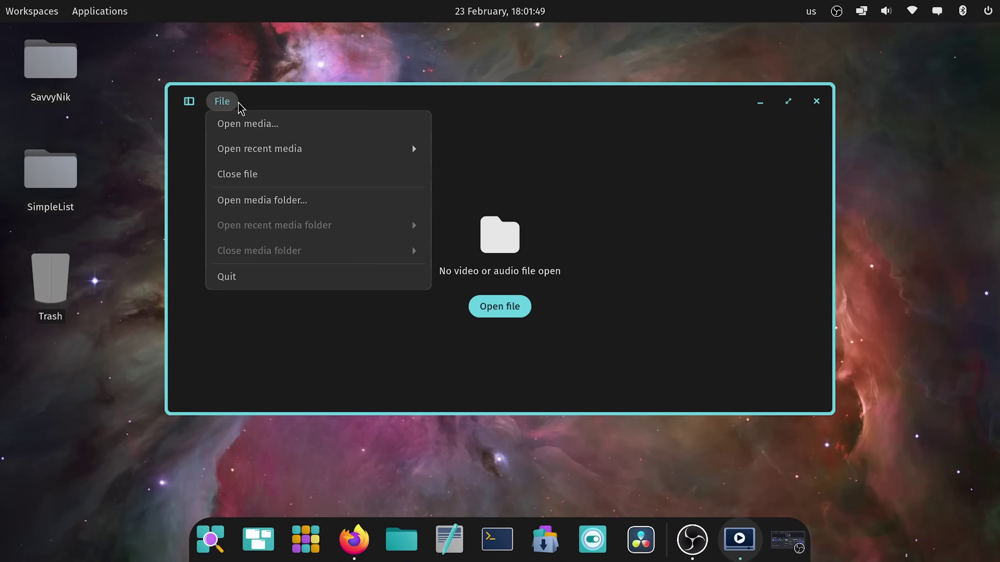
{"action": "left_click", "coordinate": [239, 123]}
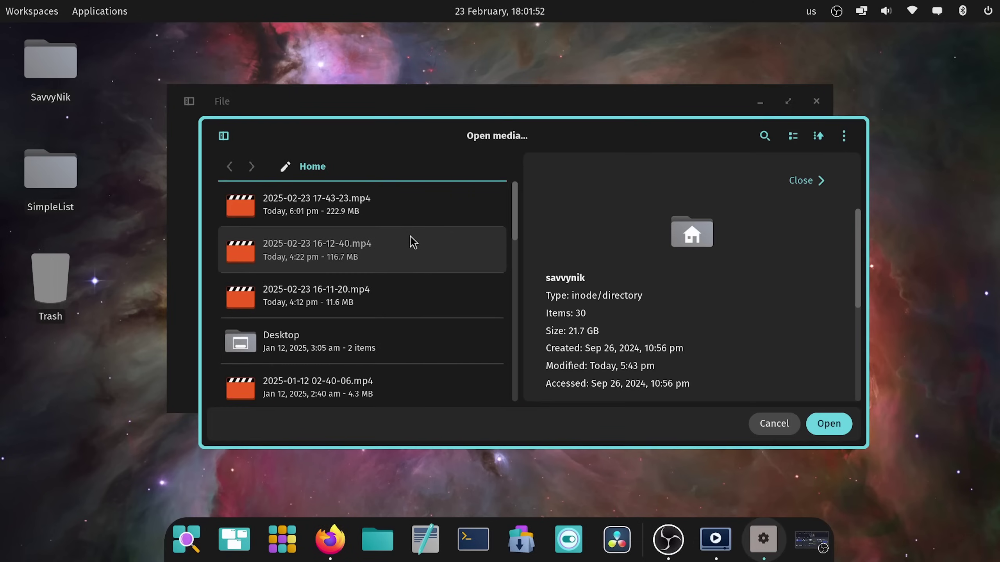
{"action": "left_click", "coordinate": [412, 246]}
{"action": "left_click", "coordinate": [411, 295]}
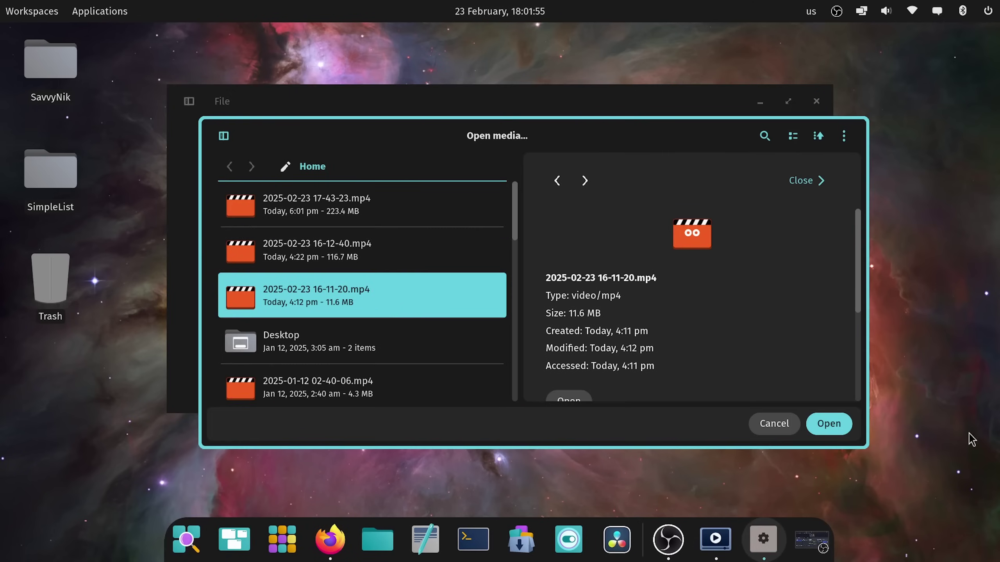
{"action": "left_click", "coordinate": [811, 426]}
{"action": "left_click", "coordinate": [490, 311]}
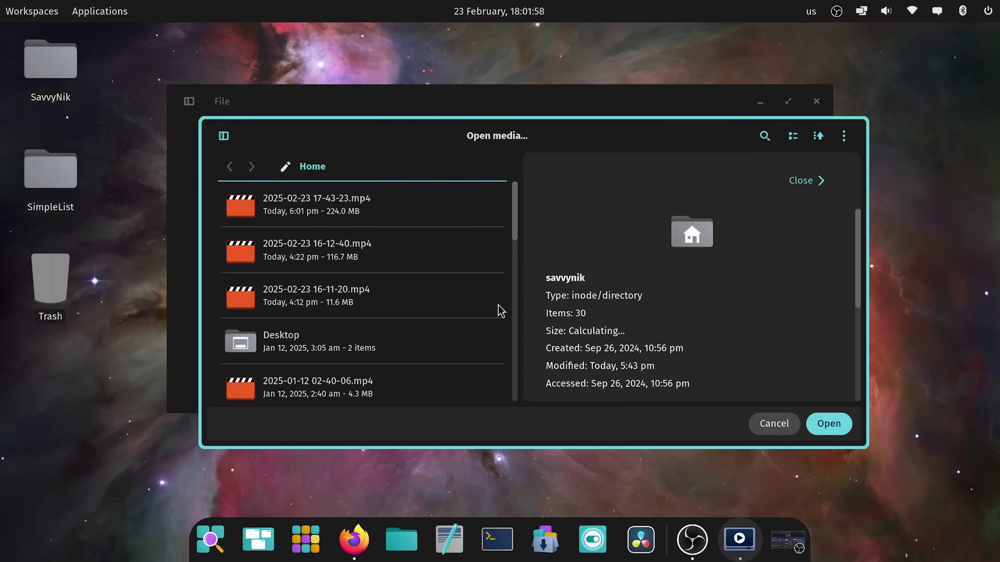
{"action": "scroll", "coordinate": [354, 315], "scroll_direction": "down", "scroll_amount": 3}
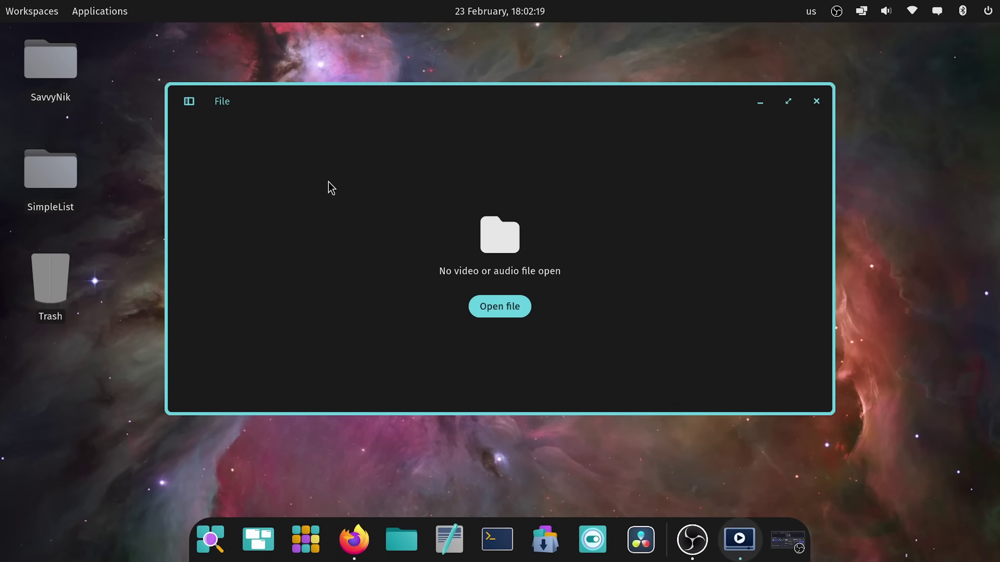
{"action": "left_click", "coordinate": [216, 109]}
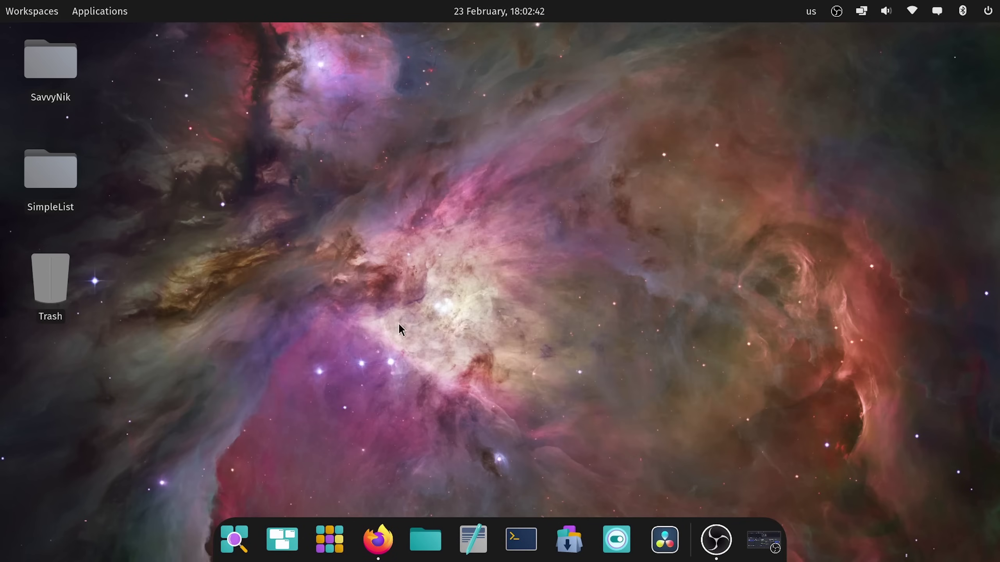
Step: Launch Text Editor, type random text, and try File > Revert all changes
{"action": "left_click", "coordinate": [280, 186]}
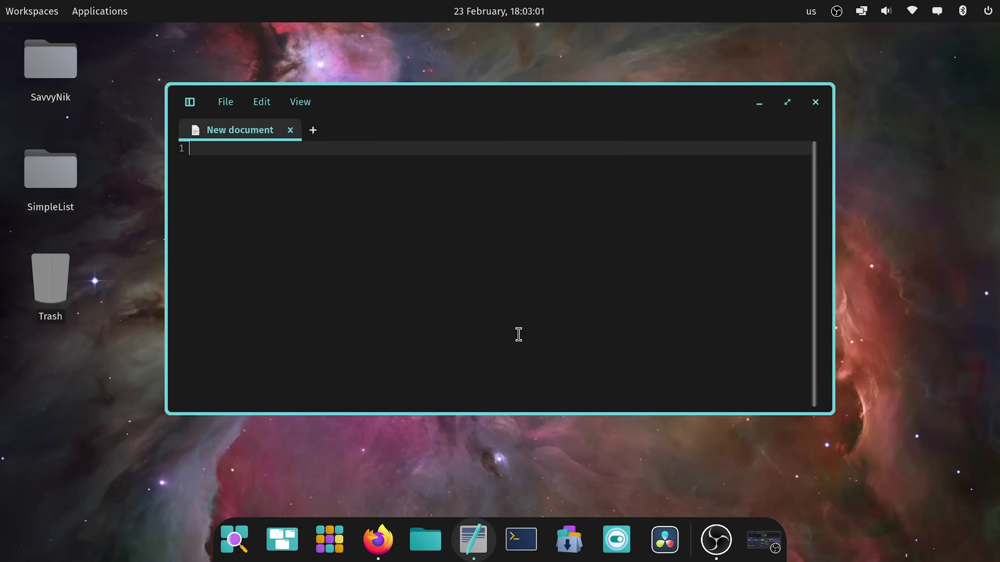
{"action": "type", "text": "alkjsdf;lkajsdflkjas;dlkfj"}
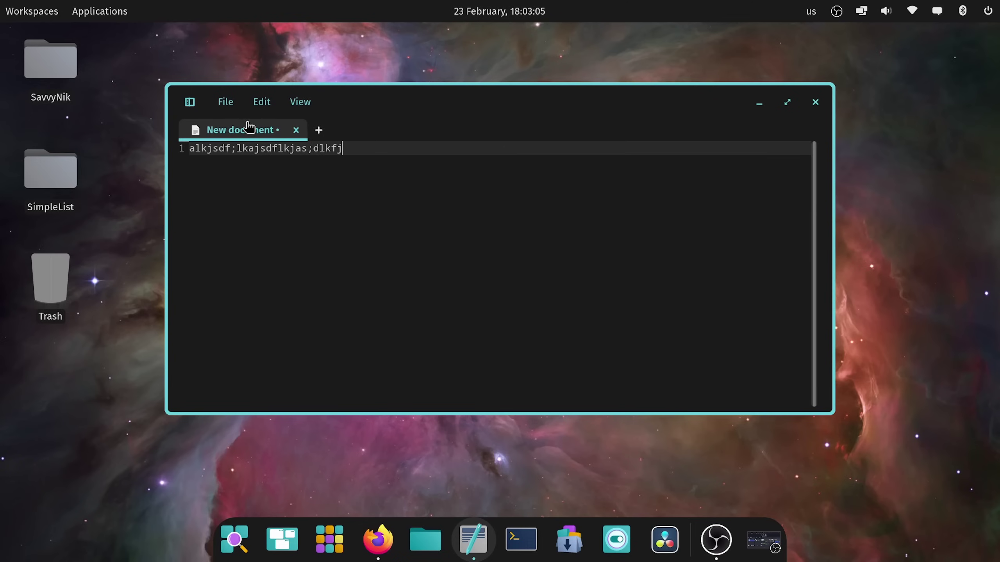
{"action": "left_click", "coordinate": [223, 106]}
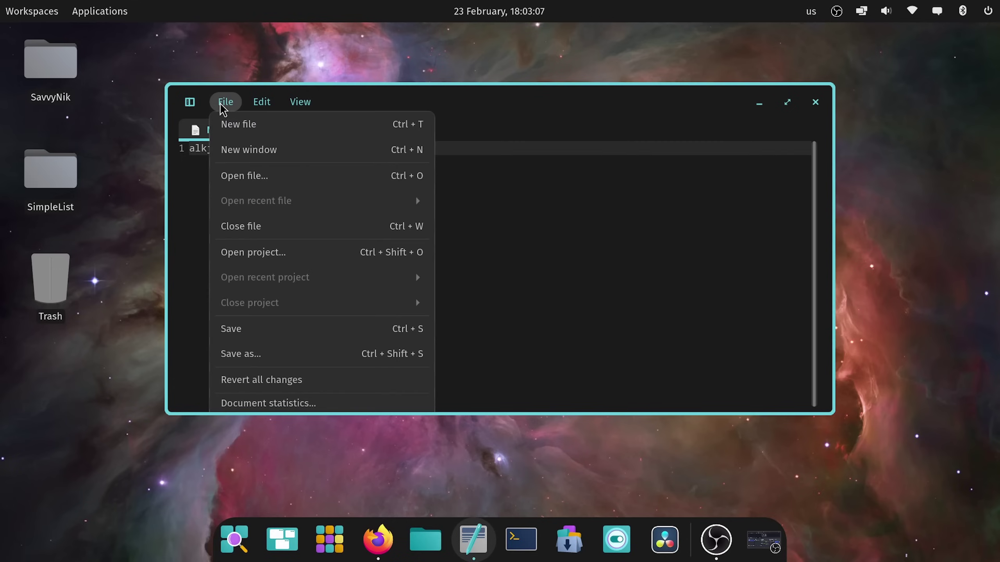
{"action": "left_click", "coordinate": [243, 372]}
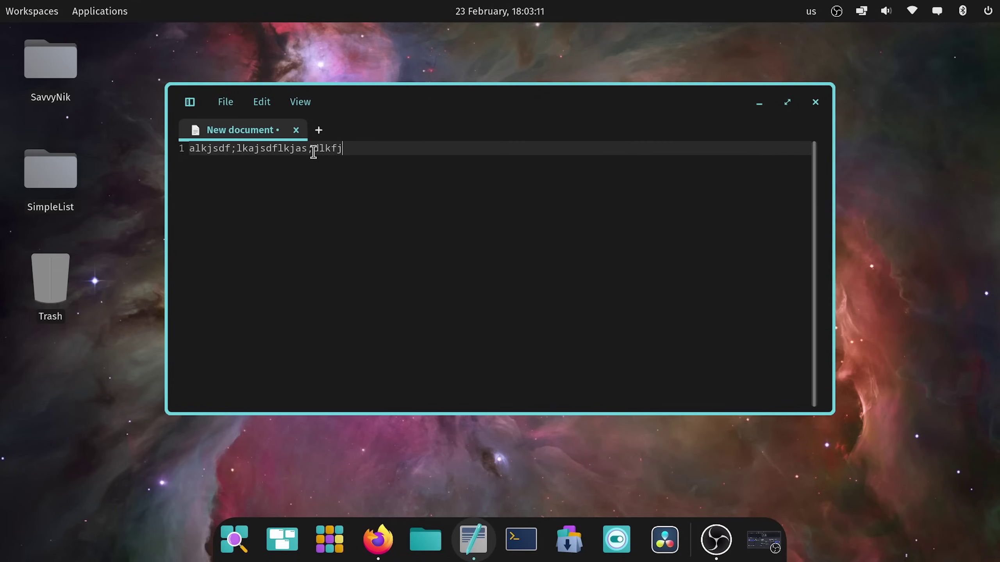
Step: Replace the text with 'savvynik' and save it as 'test' with Ctrl+S
{"action": "key", "text": "ctrl+a"}
{"action": "type", "text": "savvynik"}
{"action": "key", "text": "Return"}
{"action": "key", "text": "ctrl+s"}
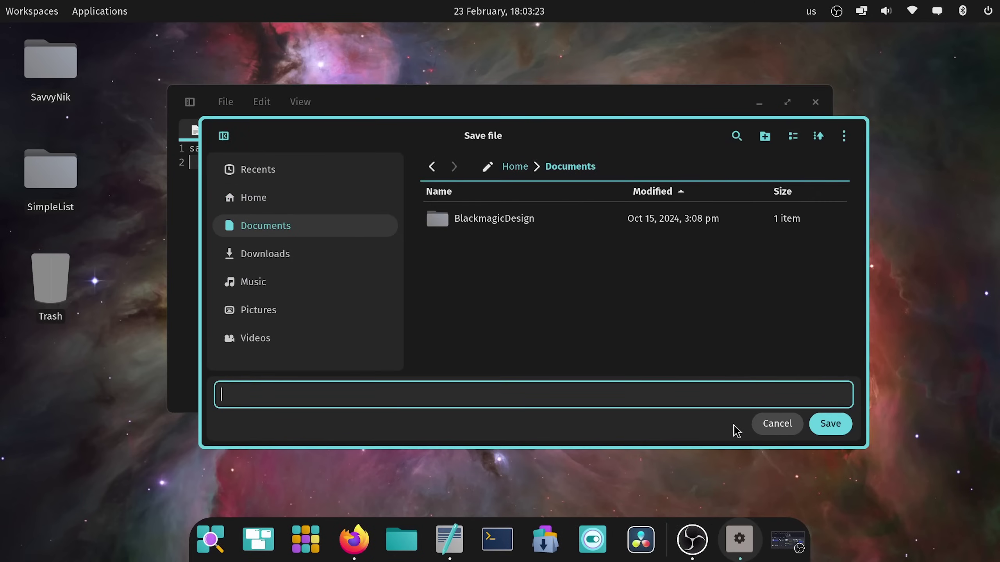
{"action": "type", "text": "test"}
{"action": "key", "text": "Return"}
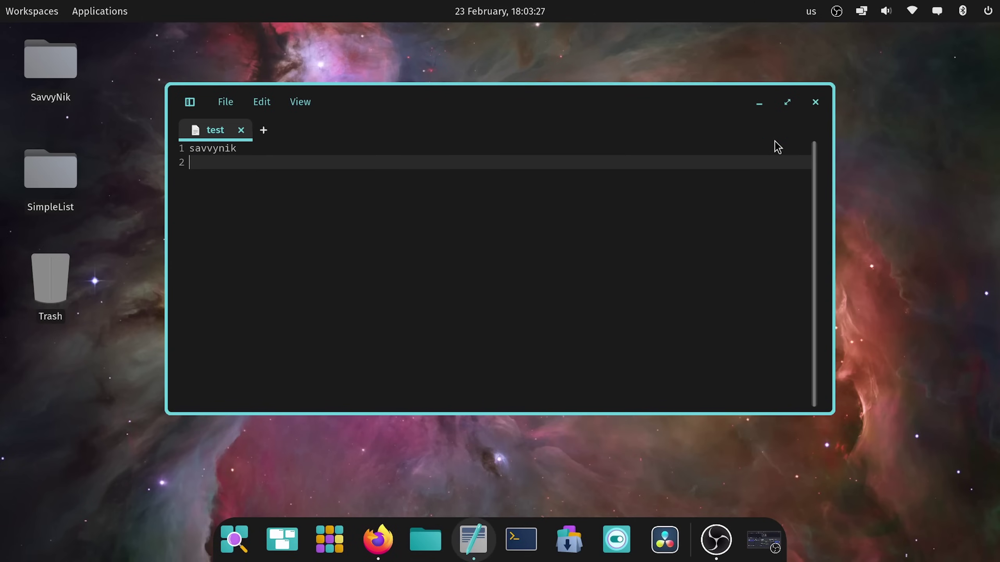
Step: Quit the editor and reopen 'test' from the Documents folder in Files
{"action": "key", "text": "ctrl+q"}
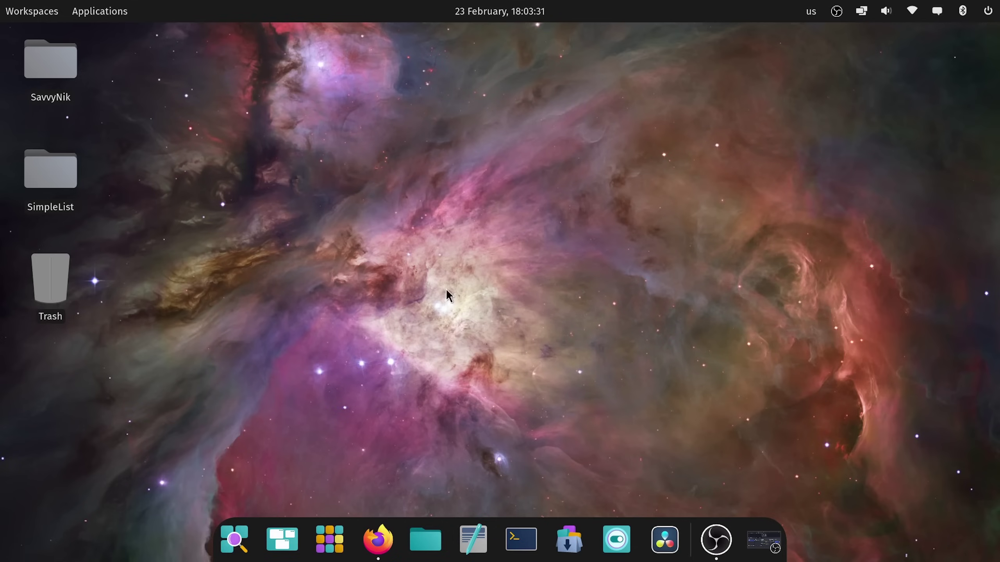
{"action": "left_click", "coordinate": [425, 539]}
{"action": "left_click", "coordinate": [323, 177]}
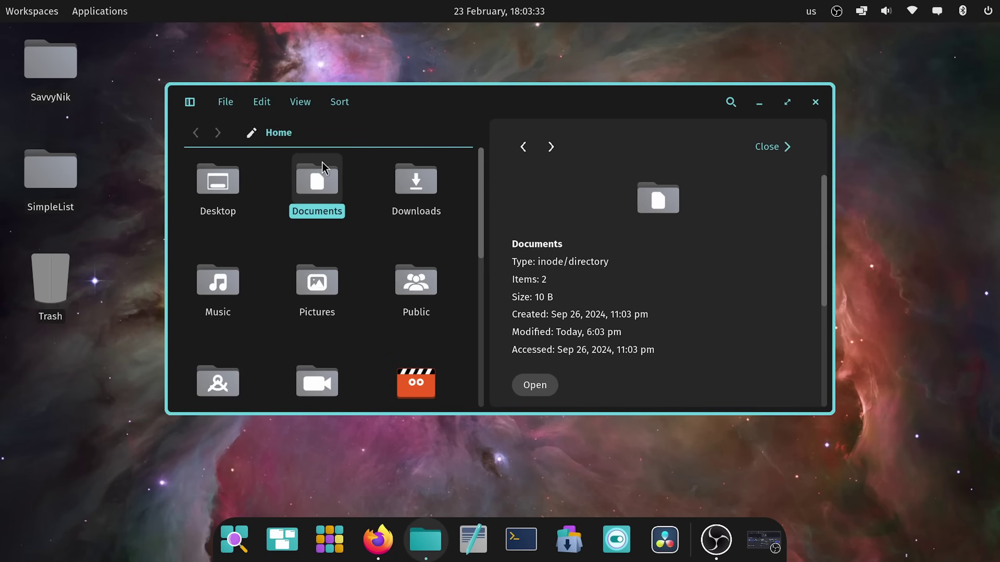
{"action": "double_click", "coordinate": [319, 197]}
{"action": "double_click", "coordinate": [315, 205]}
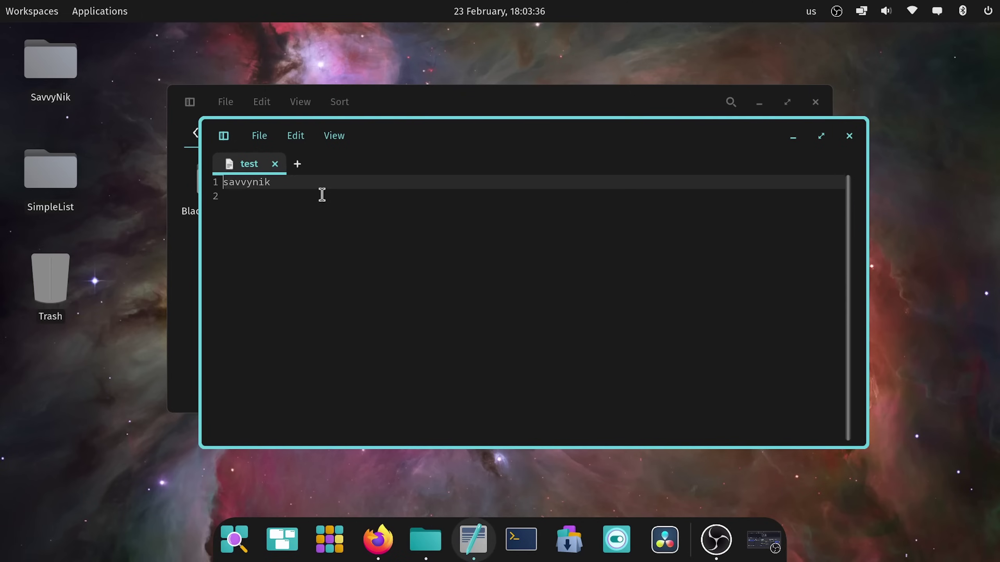
Step: Add a 'savvynik' line, then discard it with File > Revert all changes
{"action": "left_click", "coordinate": [336, 202]}
{"action": "type", "text": "savvynik"}
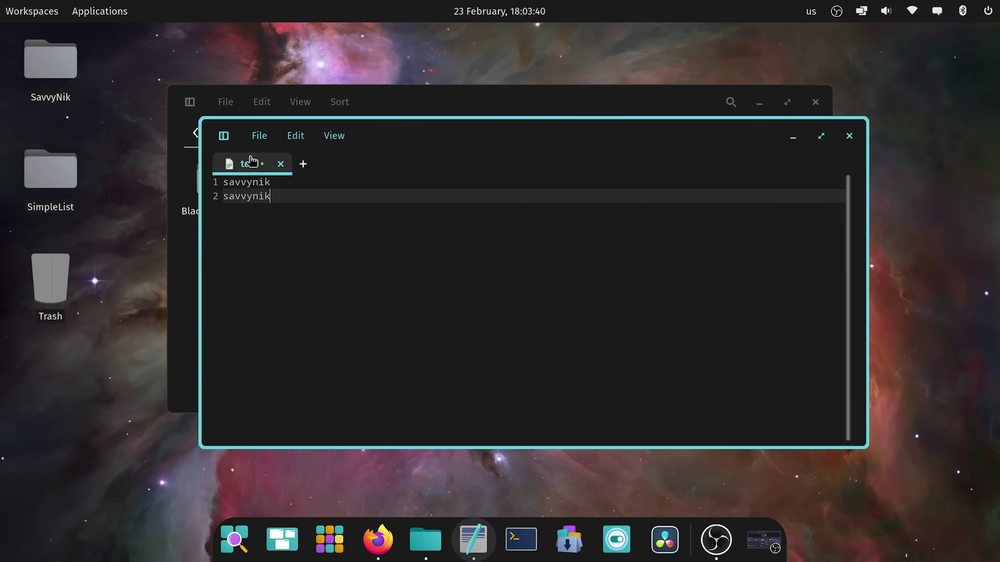
{"action": "left_click", "coordinate": [260, 138]}
{"action": "left_click", "coordinate": [334, 420]}
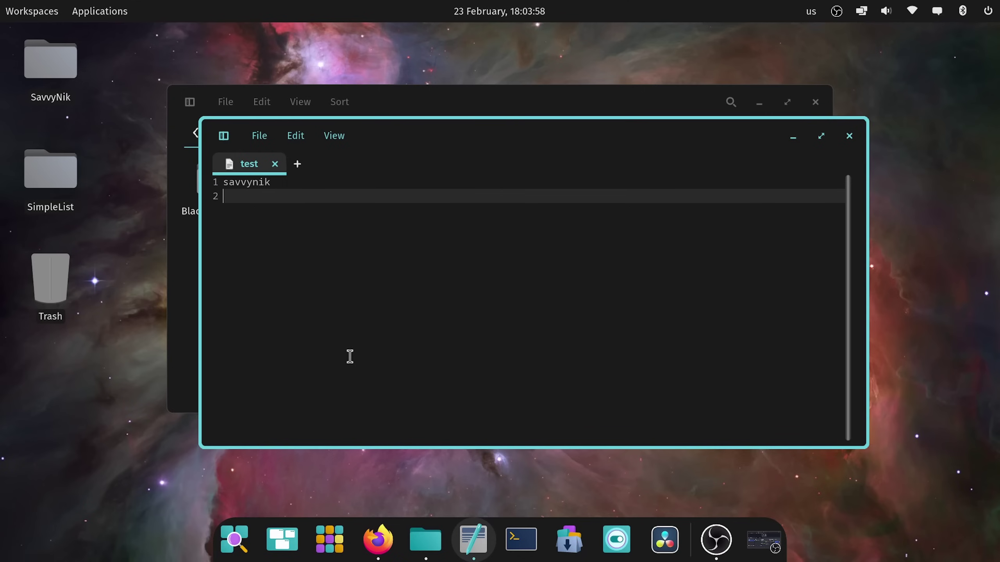
Step: Open three new document tabs and cycle between them with Ctrl+Tab and Ctrl+Shift+Tab
{"action": "left_click", "coordinate": [297, 163]}
{"action": "left_click", "coordinate": [419, 164]}
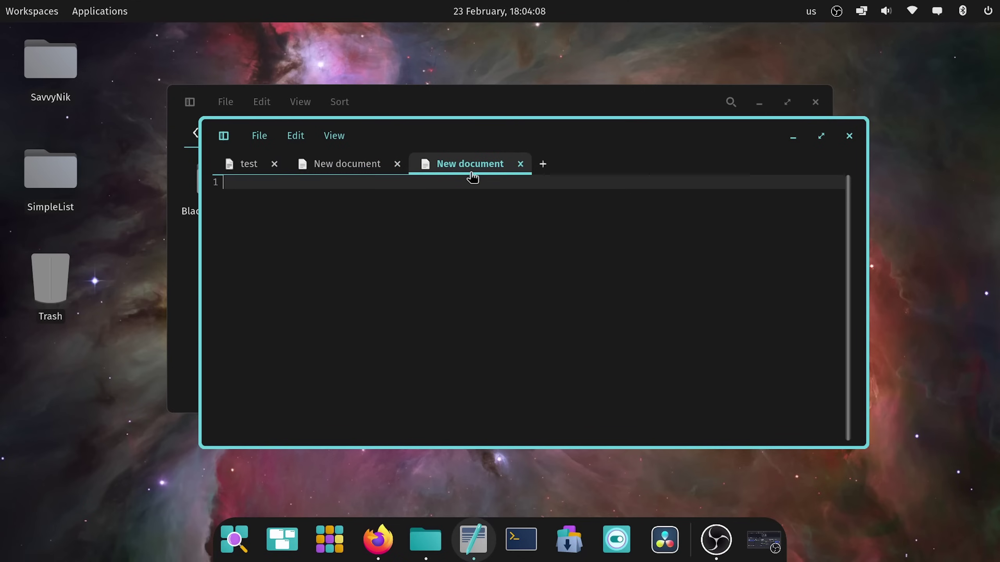
{"action": "left_click", "coordinate": [542, 164]}
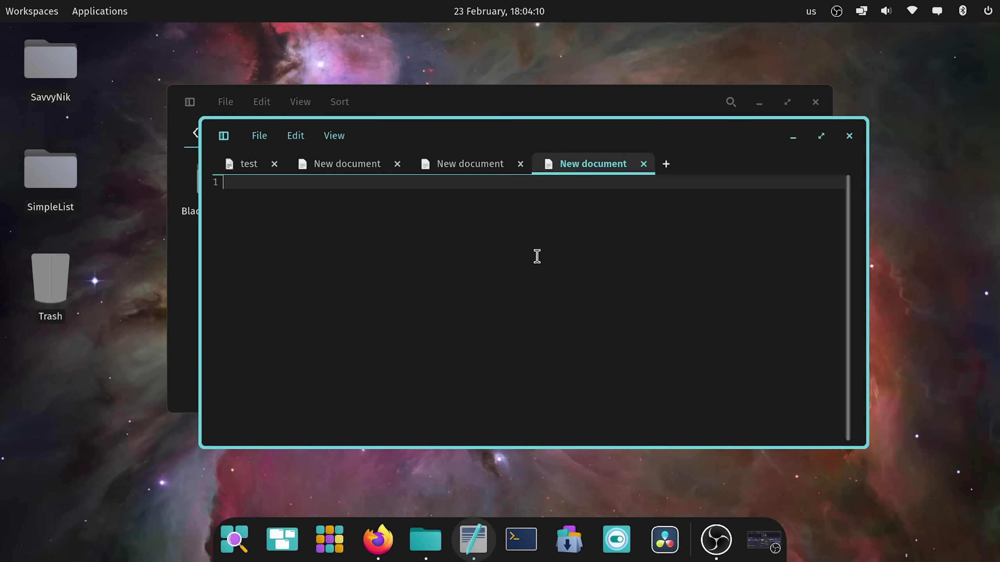
{"action": "key", "text": "ctrl+shift+Tab"}
{"action": "key", "text": "ctrl+shift+Tab"}
{"action": "key", "text": "ctrl+shift+Tab"}
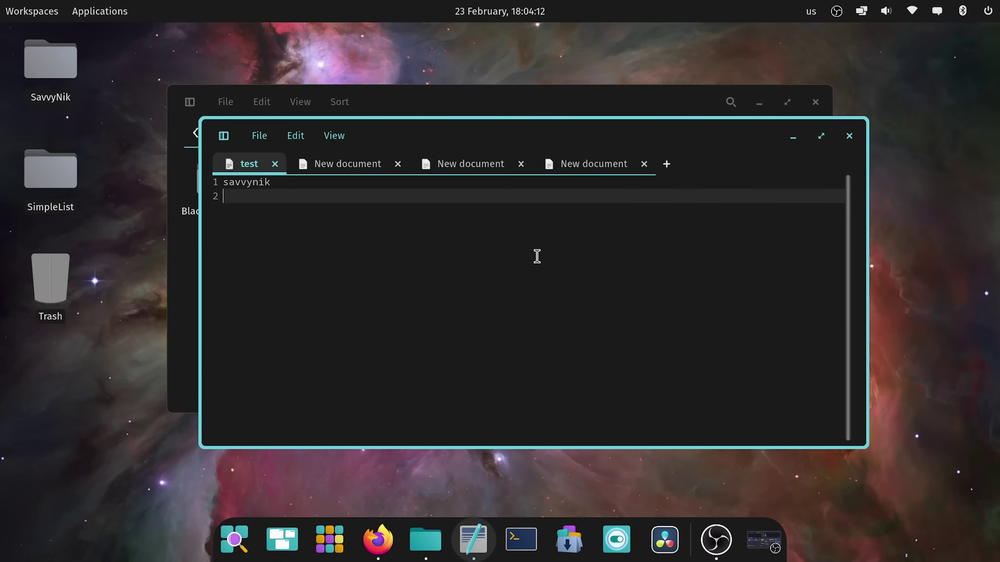
{"action": "key", "text": "ctrl+Tab"}
{"action": "key", "text": "ctrl+Tab"}
{"action": "key", "text": "ctrl+Tab"}
{"action": "key", "text": "ctrl+shift+Tab"}
{"action": "key", "text": "ctrl+shift+Tab"}
{"action": "key", "text": "ctrl+Tab"}
{"action": "key", "text": "ctrl+Tab"}
{"action": "key", "text": "ctrl+shift+Tab"}
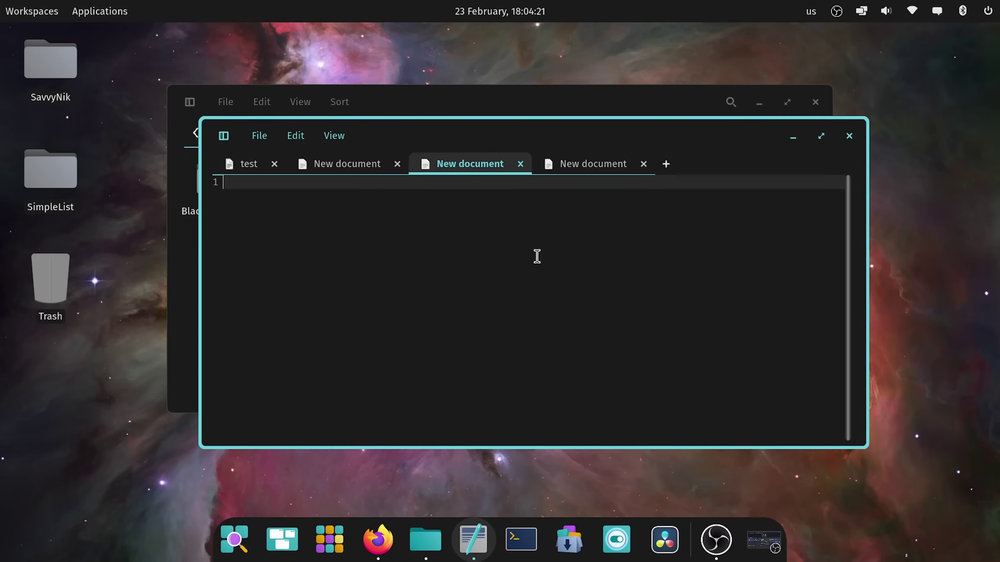
Step: Zoom the text in two steps and type 'Hi this is savvynik' in the third tab
{"action": "key", "text": "ctrl+plus"}
{"action": "key", "text": "ctrl+plus"}
{"action": "key", "text": "ctrl+plus"}
{"action": "key", "text": "ctrl+plus"}
{"action": "key", "text": "ctrl+plus"}
{"action": "key", "text": "ctrl+plus"}
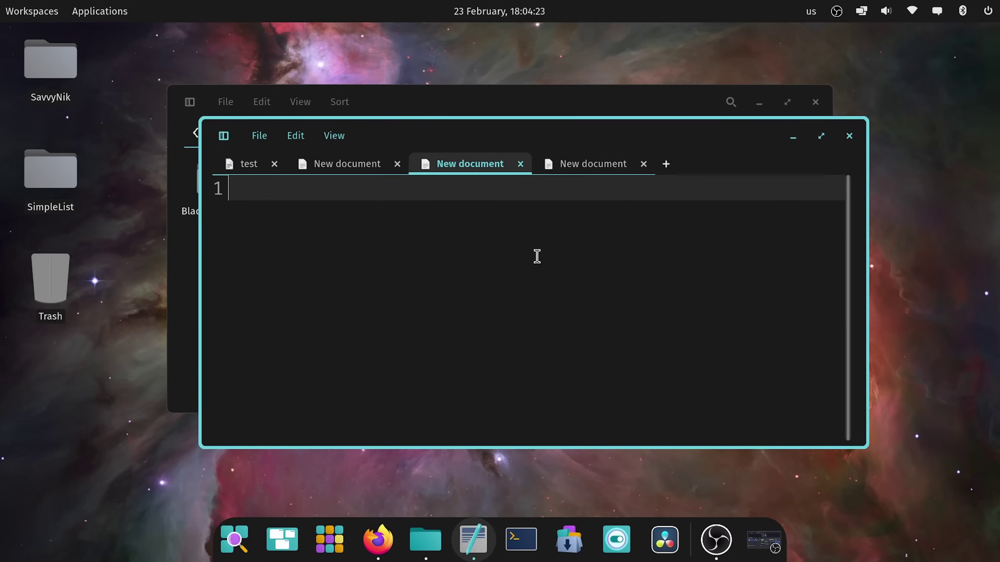
{"action": "key", "text": "ctrl+plus"}
{"action": "type", "text": "Hi"}
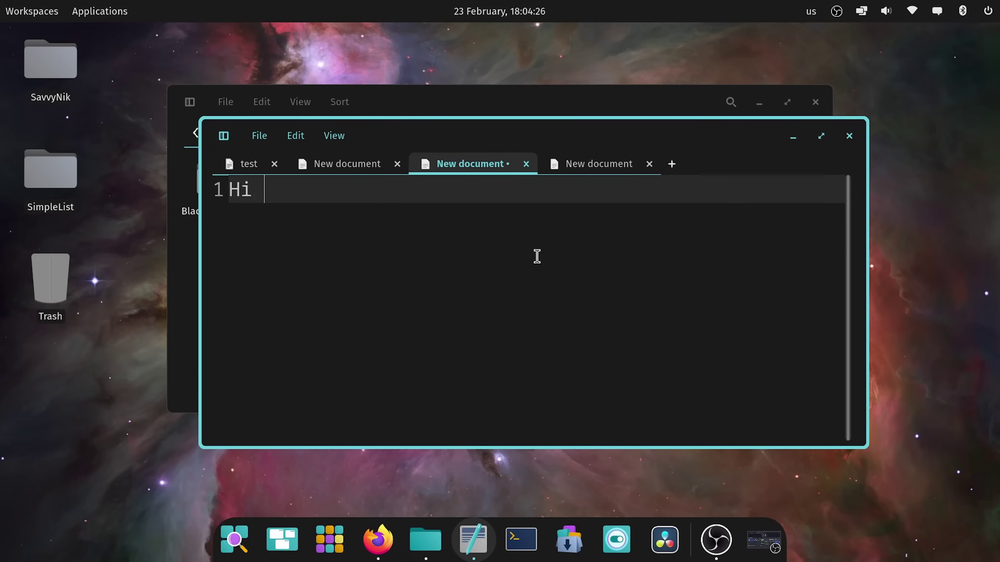
{"action": "type", "text": "this is savvynik"}
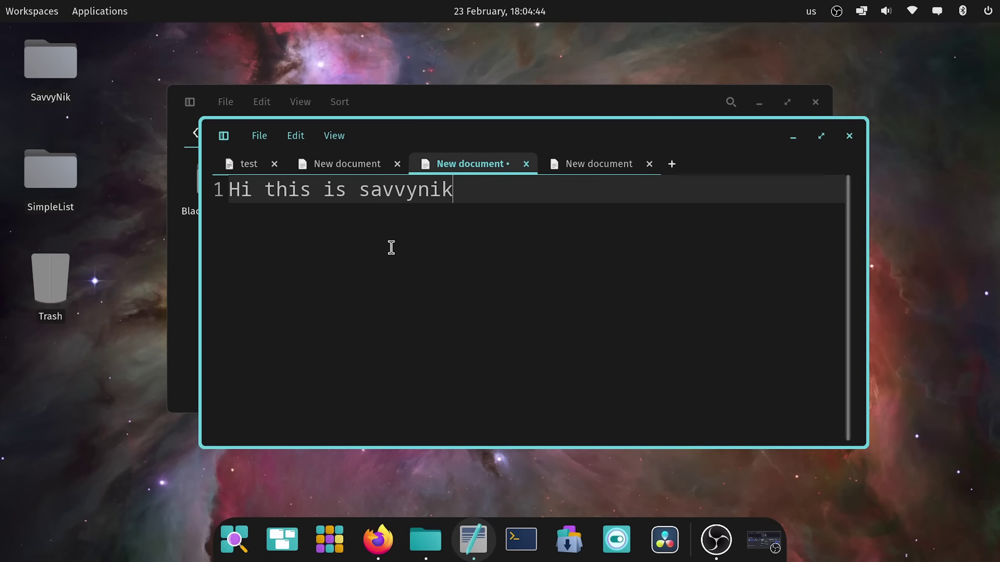
{"action": "left_click_drag", "start_coordinate": [450, 190], "coordinate": [217, 208]}
{"action": "left_click", "coordinate": [297, 213]}
Step: Bring the Firefox blog window back to the front, switching workspaces through the overview
{"action": "left_click", "coordinate": [378, 539]}
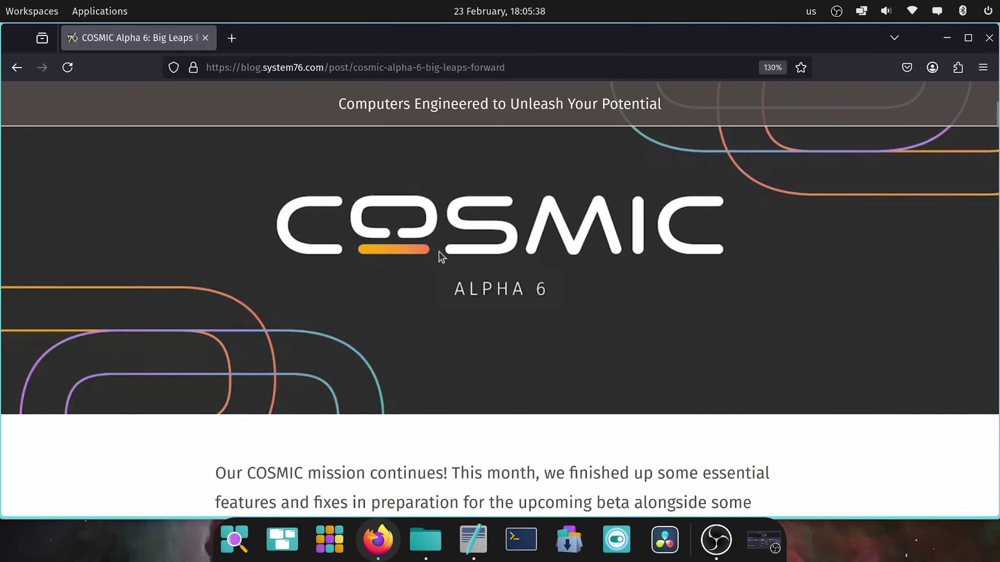
{"action": "scroll", "coordinate": [439, 256], "scroll_direction": "down", "scroll_amount": 5}
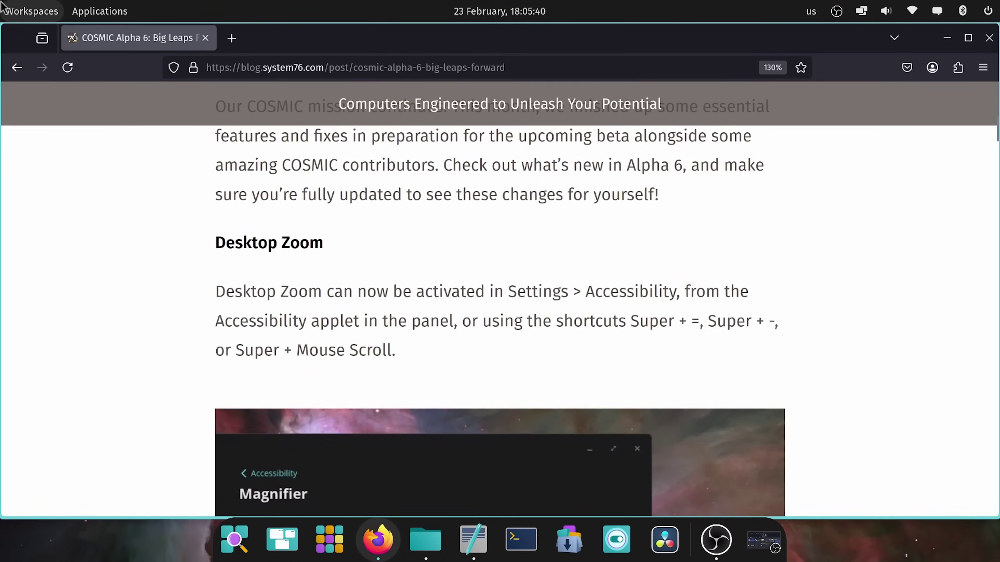
{"action": "left_click", "coordinate": [31, 11]}
{"action": "left_click", "coordinate": [34, 39]}
{"action": "left_click", "coordinate": [470, 441]}
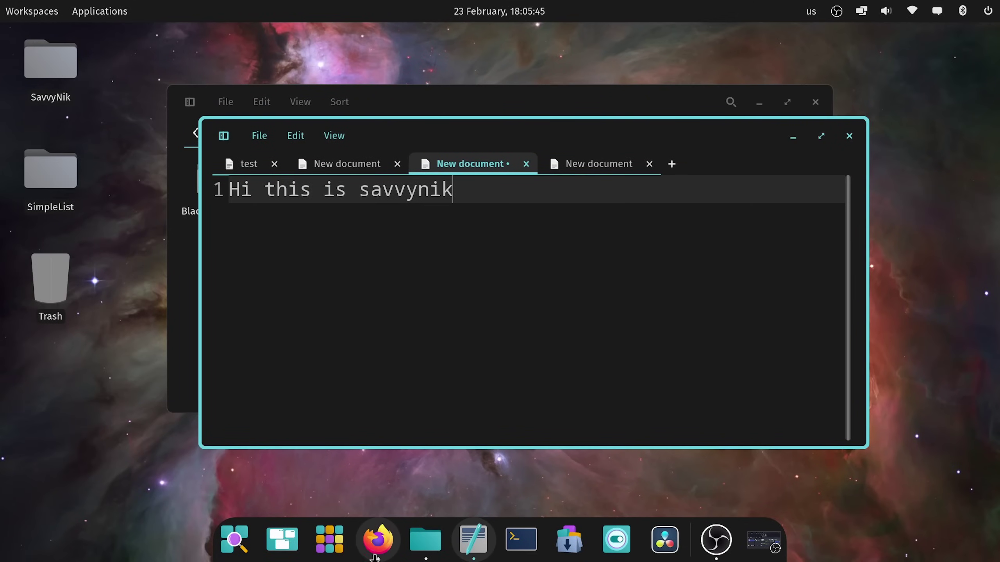
{"action": "left_click", "coordinate": [389, 541]}
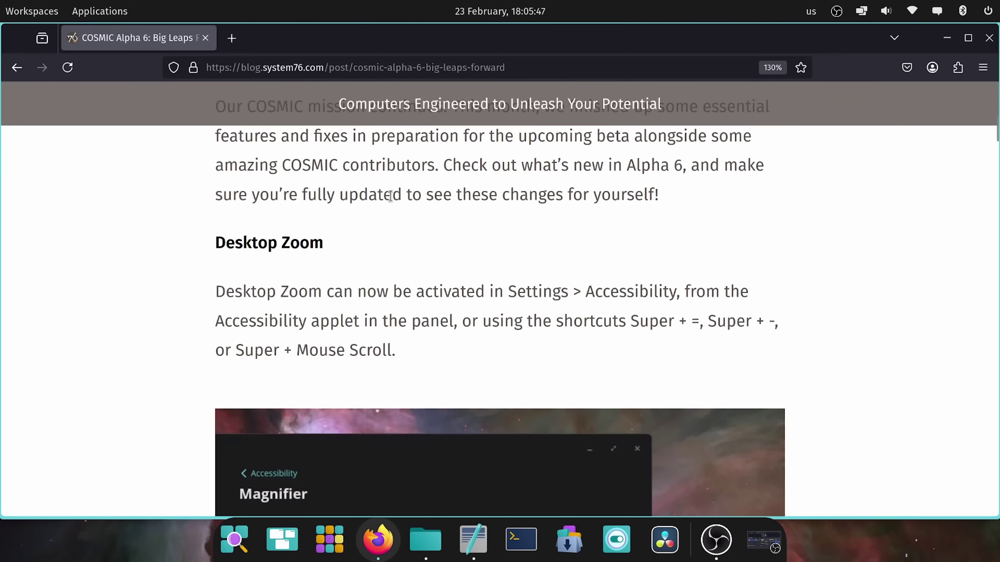
{"action": "left_click", "coordinate": [31, 11]}
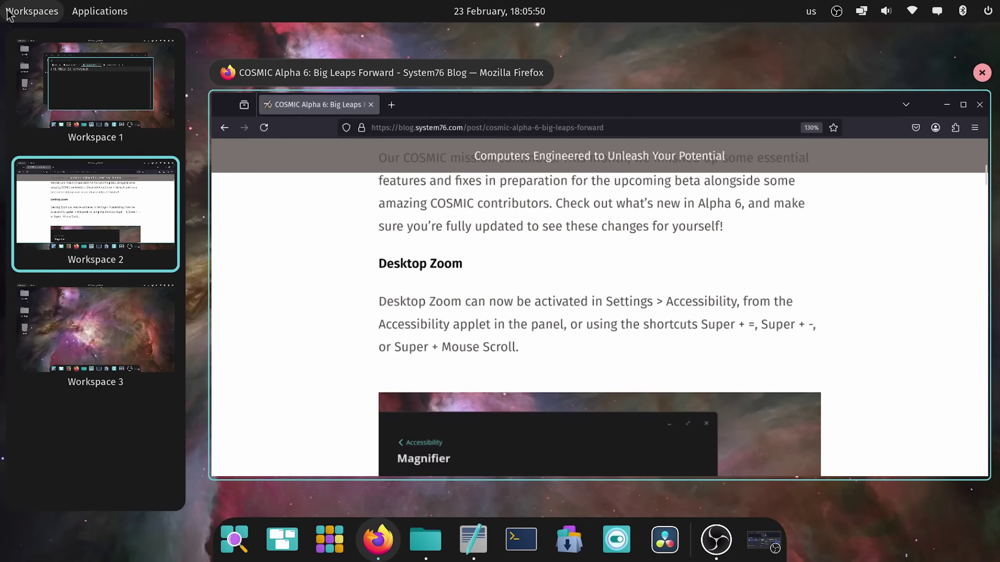
{"action": "left_click", "coordinate": [409, 276]}
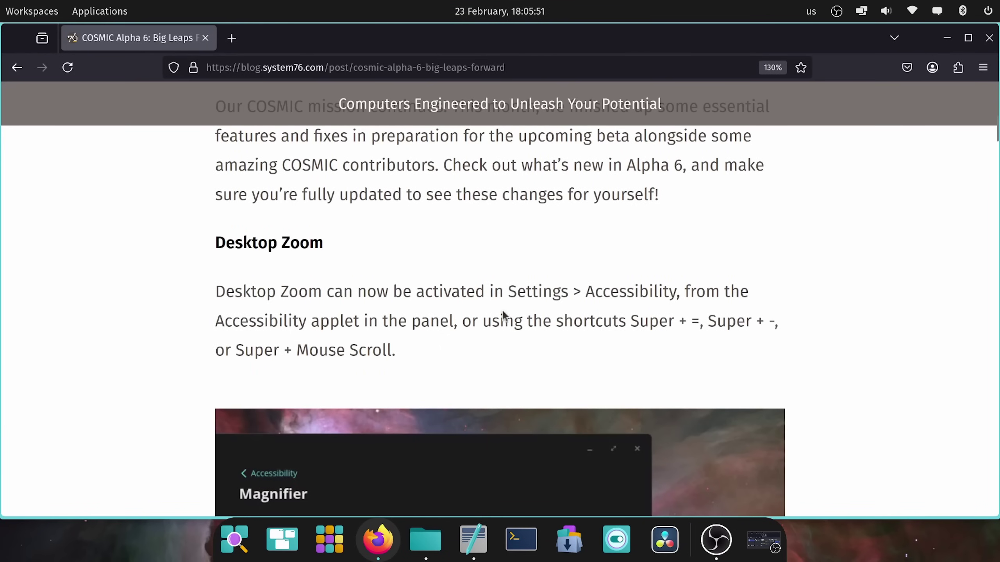
Step: Scroll to the 'A Whole Swarm of Bug Fixes' list and make Firefox fullscreen with F11
{"action": "scroll", "coordinate": [502, 314], "scroll_direction": "down", "scroll_amount": 10}
{"action": "scroll", "coordinate": [502, 314], "scroll_direction": "down", "scroll_amount": 20}
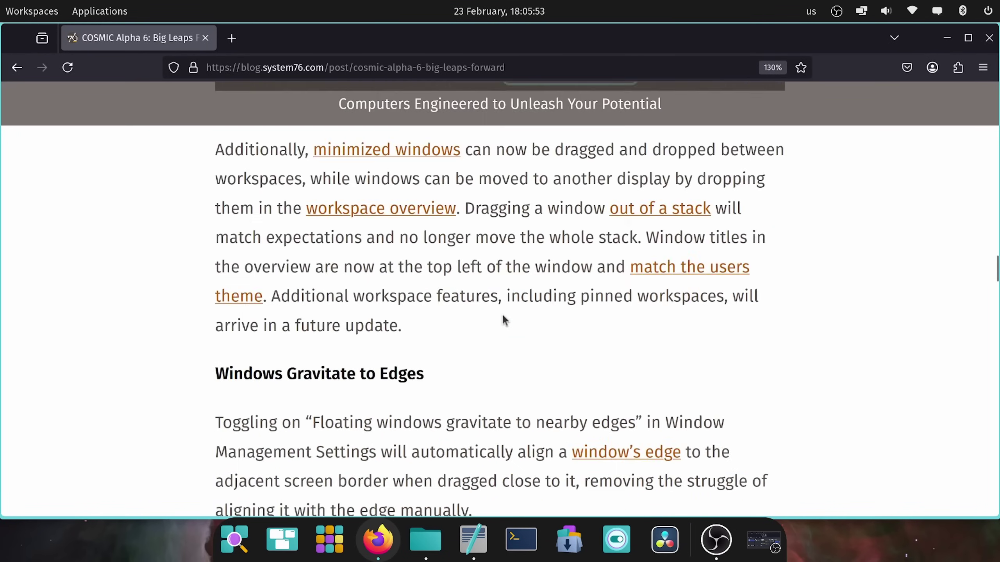
{"action": "scroll", "coordinate": [502, 314], "scroll_direction": "down", "scroll_amount": 20}
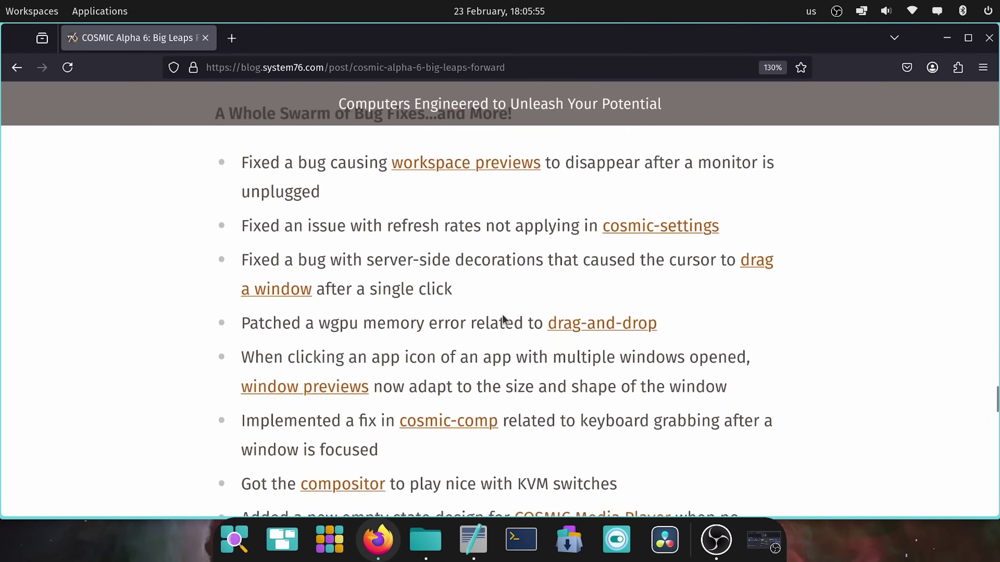
{"action": "scroll", "coordinate": [504, 316], "scroll_direction": "up", "scroll_amount": 15}
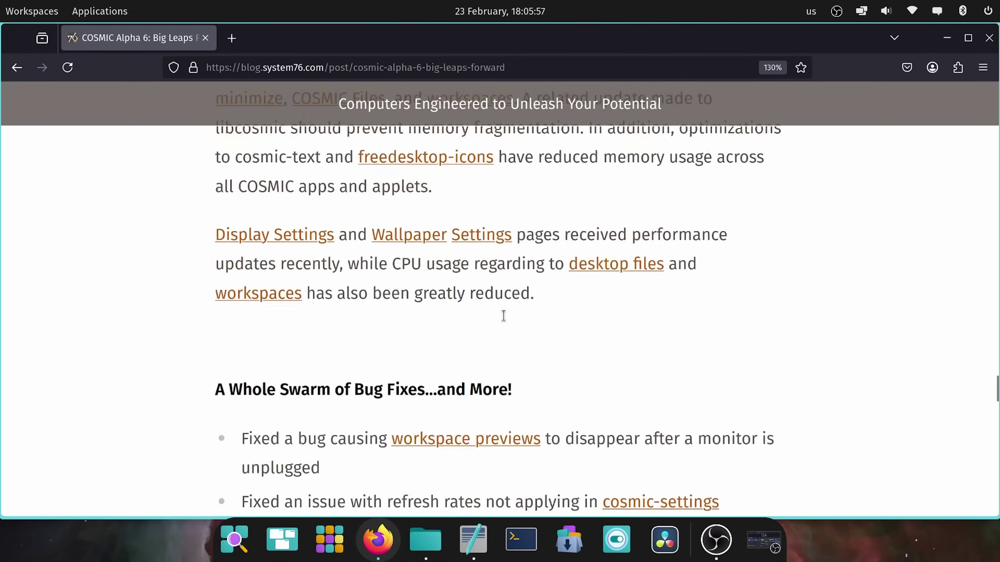
{"action": "scroll", "coordinate": [503, 315], "scroll_direction": "down", "scroll_amount": 8}
{"action": "scroll", "coordinate": [503, 318], "scroll_direction": "down", "scroll_amount": 4}
{"action": "scroll", "coordinate": [503, 319], "scroll_direction": "up", "scroll_amount": 11}
{"action": "scroll", "coordinate": [503, 319], "scroll_direction": "down", "scroll_amount": 3}
{"action": "scroll", "coordinate": [504, 320], "scroll_direction": "up", "scroll_amount": 3}
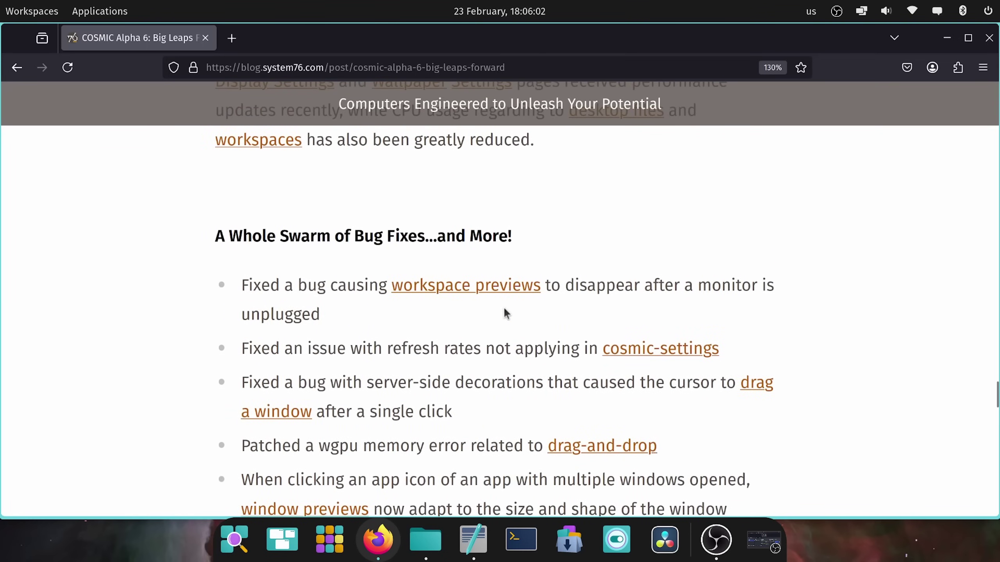
{"action": "key", "text": "F11"}
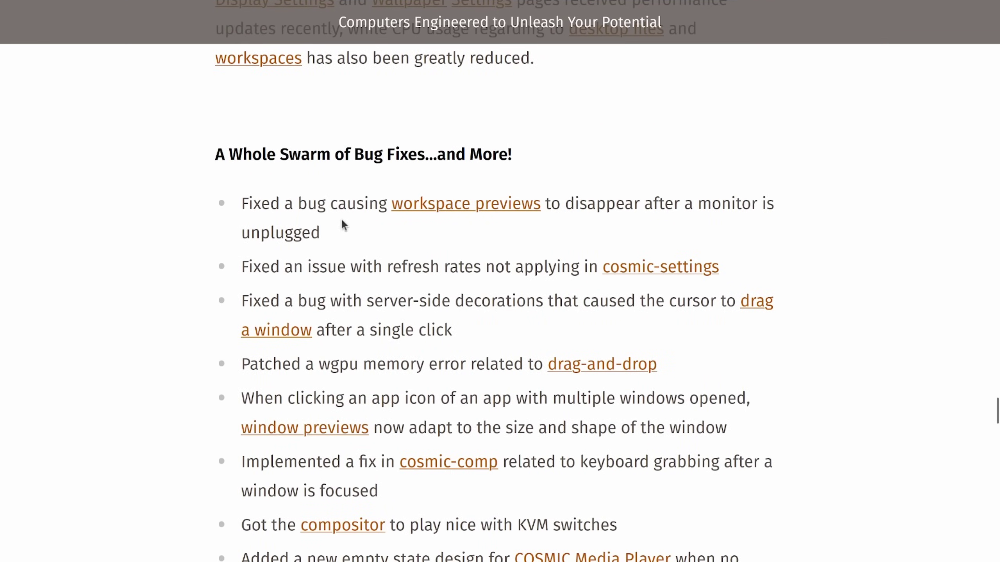
Step: Highlight the first bug-fix bullets: refresh rate, server-side decorations and the wgpu memory error
{"action": "left_click_drag", "start_coordinate": [322, 200], "coordinate": [741, 200]}
{"action": "left_click", "coordinate": [728, 233]}
{"action": "scroll", "coordinate": [491, 228], "scroll_direction": "down", "scroll_amount": 2}
{"action": "scroll", "coordinate": [491, 227], "scroll_direction": "down", "scroll_amount": 1}
{"action": "left_click_drag", "start_coordinate": [252, 146], "coordinate": [619, 147]}
{"action": "left_click", "coordinate": [565, 178]}
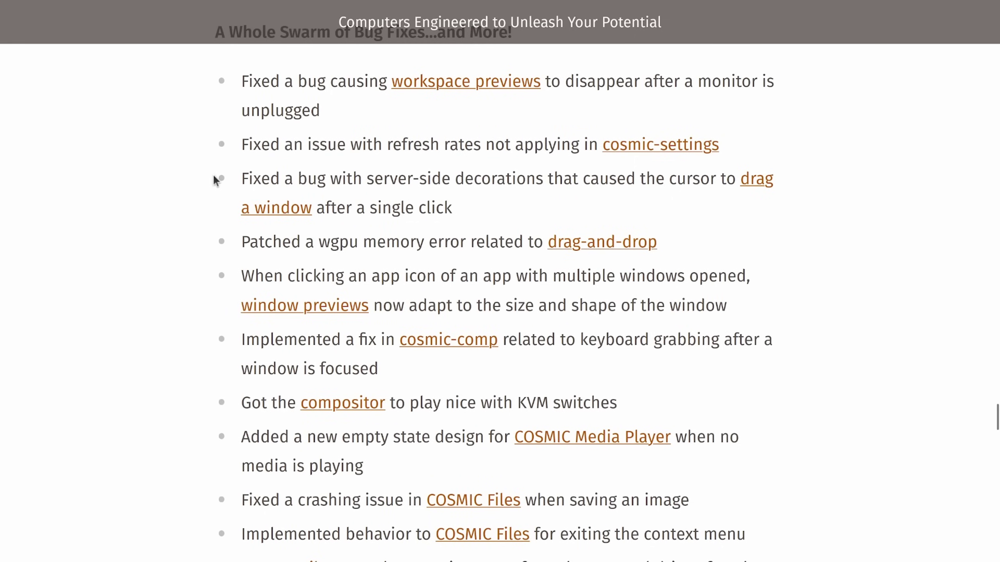
{"action": "left_click_drag", "start_coordinate": [249, 176], "coordinate": [731, 185]}
{"action": "left_click", "coordinate": [733, 213]}
{"action": "left_click_drag", "start_coordinate": [315, 219], "coordinate": [426, 243]}
{"action": "triple_click", "coordinate": [426, 243]}
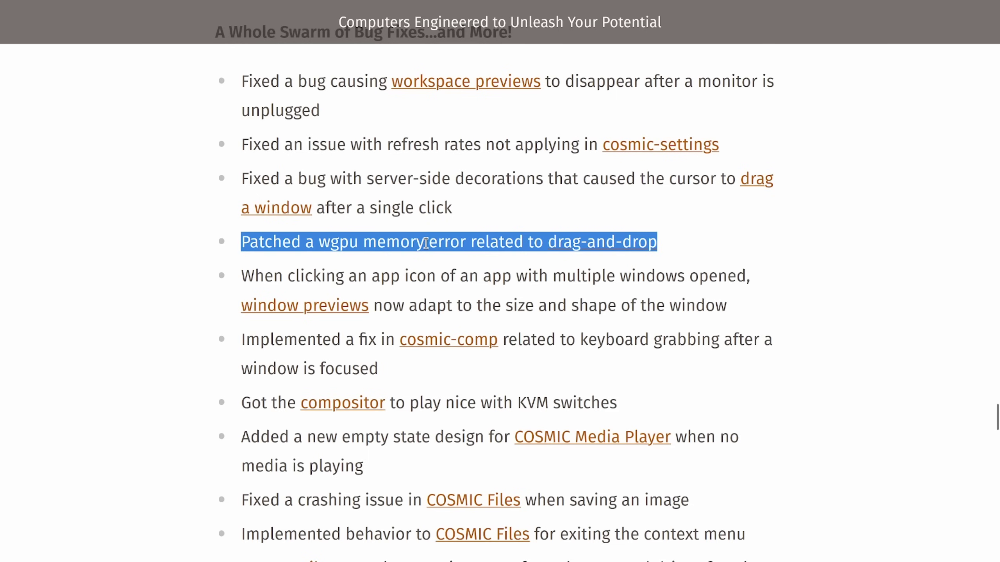
{"action": "scroll", "coordinate": [440, 258], "scroll_direction": "down", "scroll_amount": 5}
{"action": "scroll", "coordinate": [440, 260], "scroll_direction": "up", "scroll_amount": 3}
Step: Highlight the window previews, keyboard grabbing, KVM switches, Media Player and Files crash bullets
{"action": "double_click", "coordinate": [309, 151]}
{"action": "triple_click", "coordinate": [309, 150]}
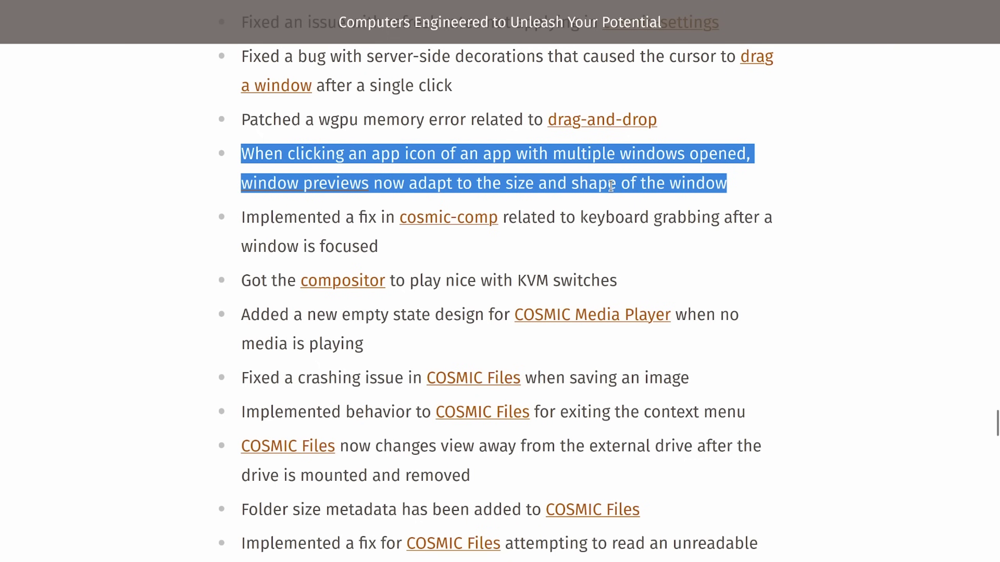
{"action": "triple_click", "coordinate": [323, 231]}
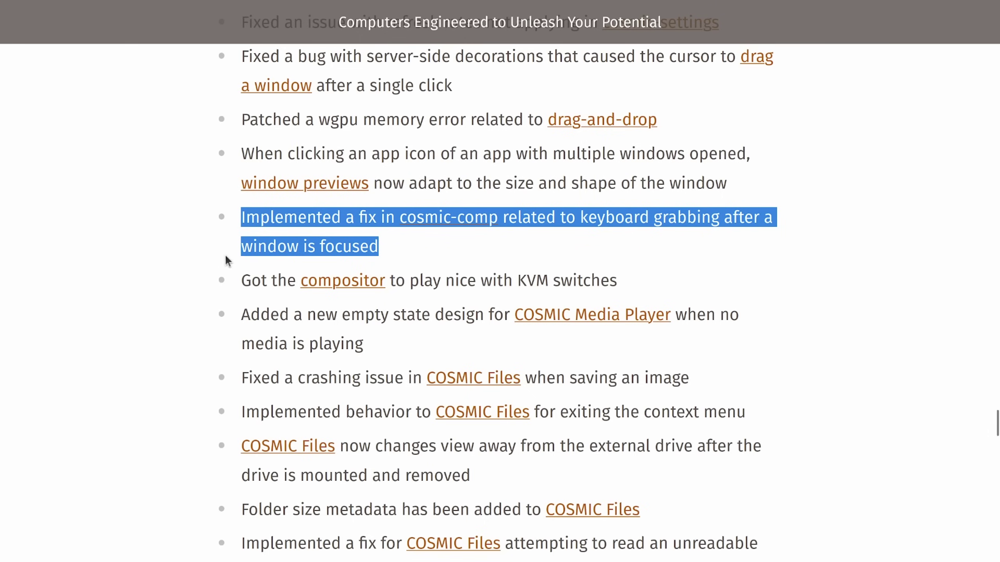
{"action": "triple_click", "coordinate": [263, 281]}
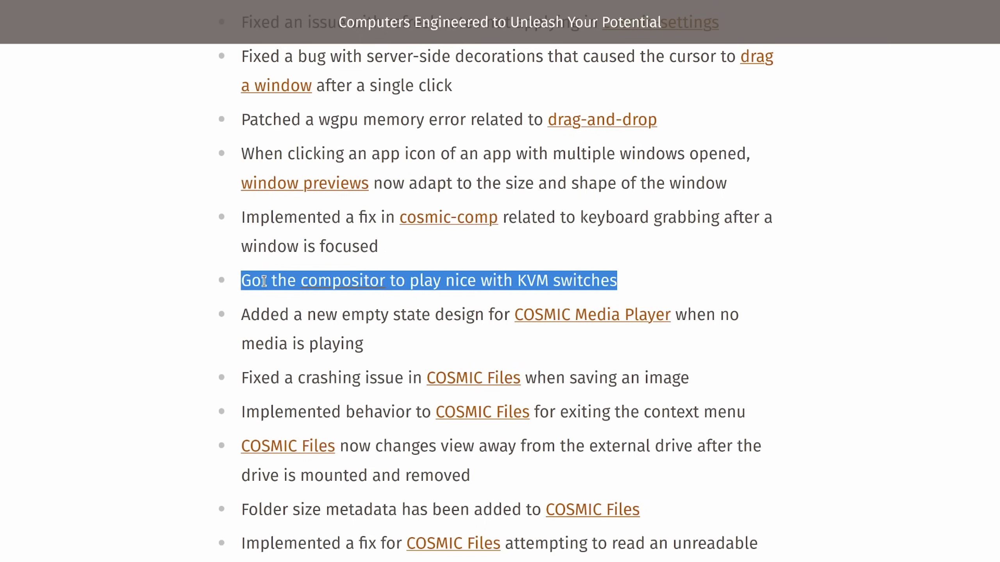
{"action": "triple_click", "coordinate": [264, 323]}
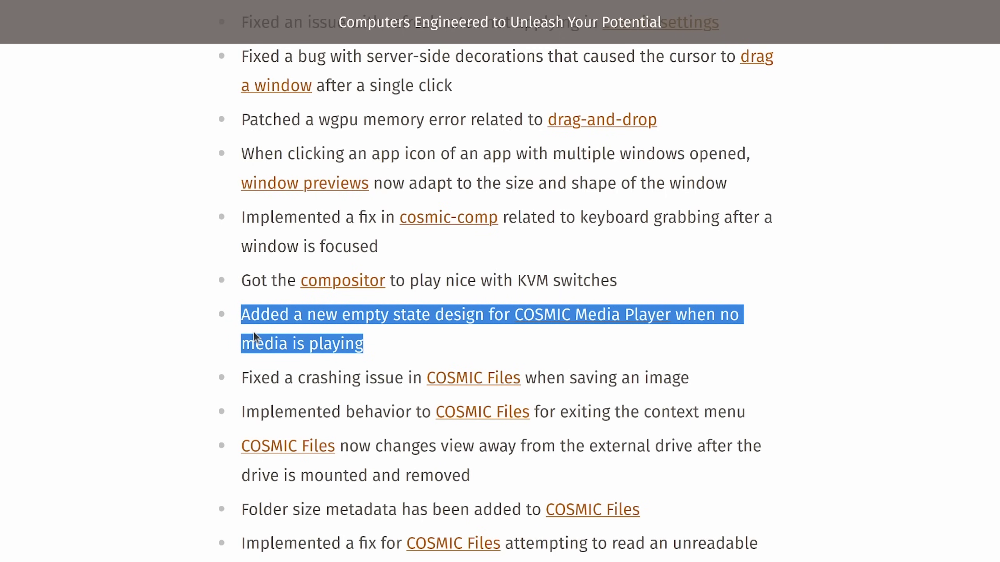
{"action": "triple_click", "coordinate": [254, 369]}
Step: Highlight the context menu exit bullet and scroll down to the Install COSMIC Alpha 6 section
{"action": "scroll", "coordinate": [201, 341], "scroll_direction": "down", "scroll_amount": 3}
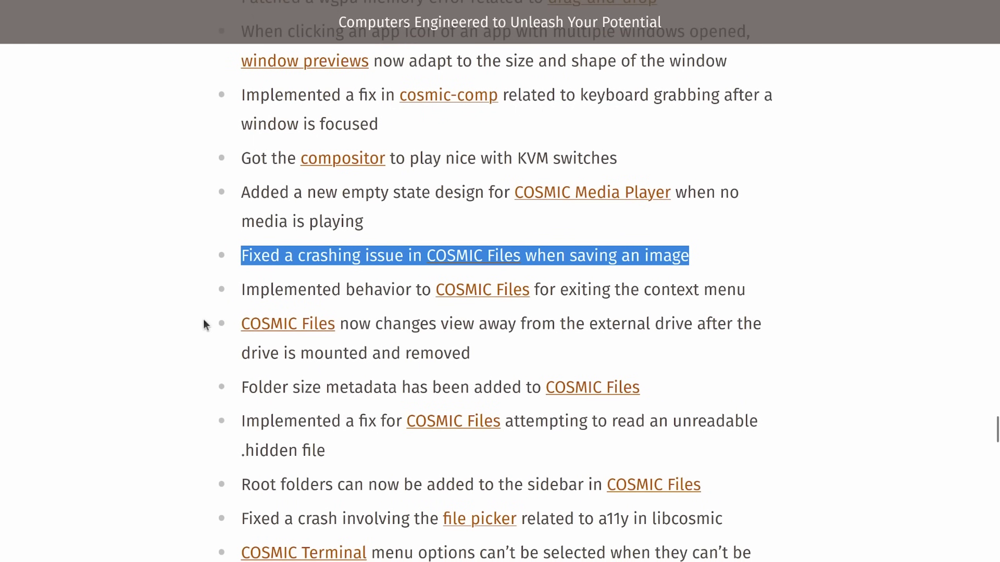
{"action": "triple_click", "coordinate": [287, 292]}
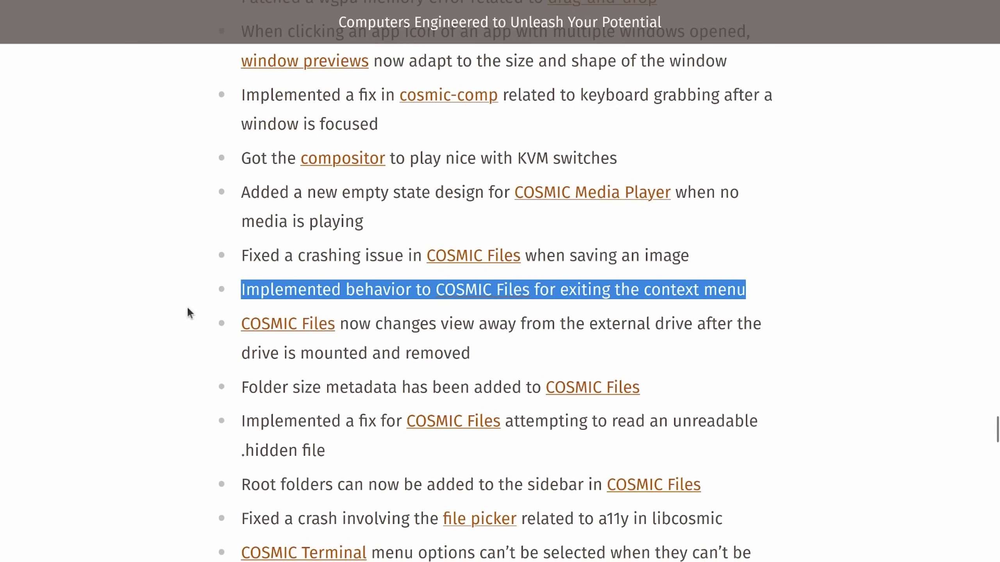
{"action": "scroll", "coordinate": [189, 309], "scroll_direction": "down", "scroll_amount": 3}
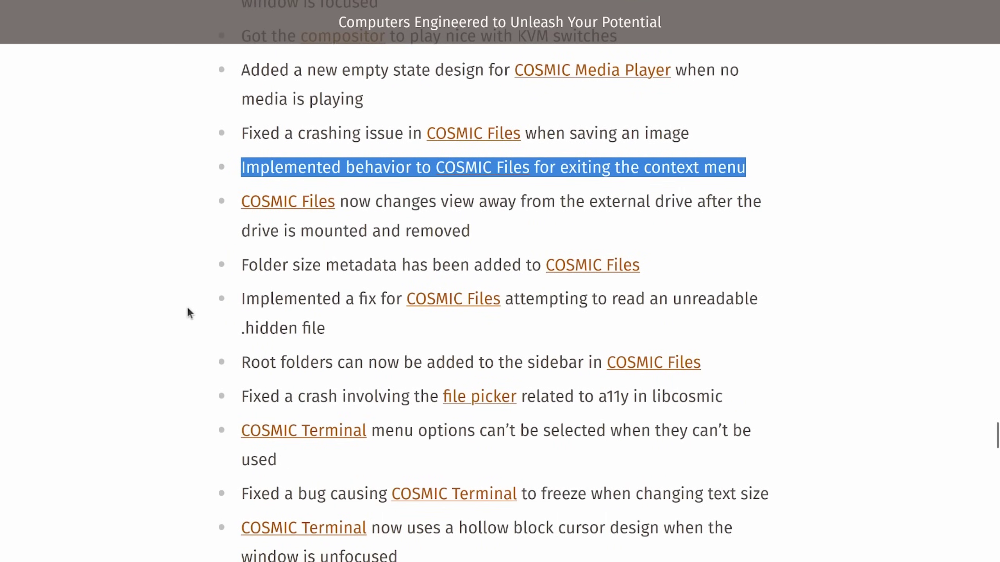
{"action": "scroll", "coordinate": [188, 309], "scroll_direction": "down", "scroll_amount": 12}
{"action": "scroll", "coordinate": [188, 309], "scroll_direction": "down", "scroll_amount": 20}
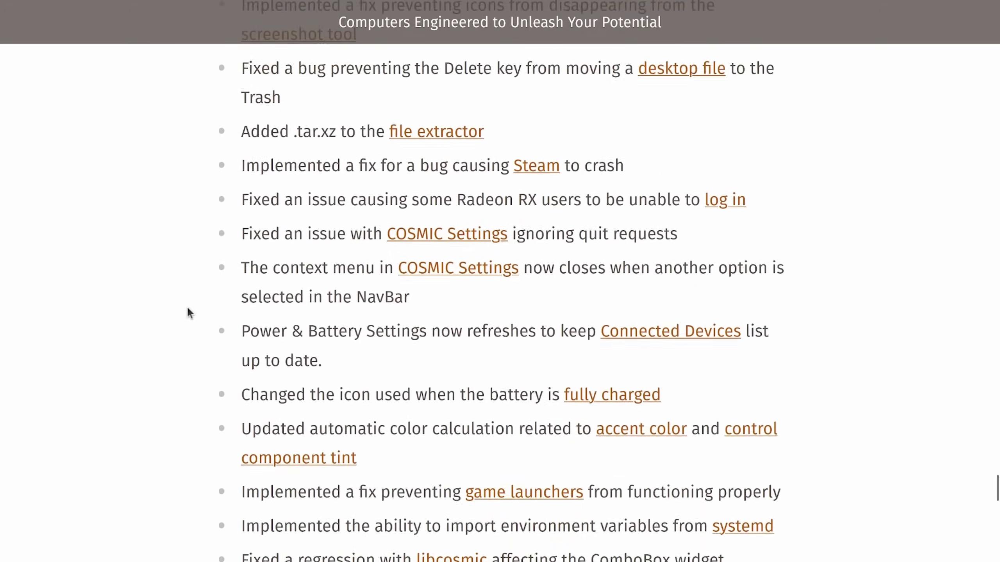
{"action": "scroll", "coordinate": [189, 313], "scroll_direction": "down", "scroll_amount": 8}
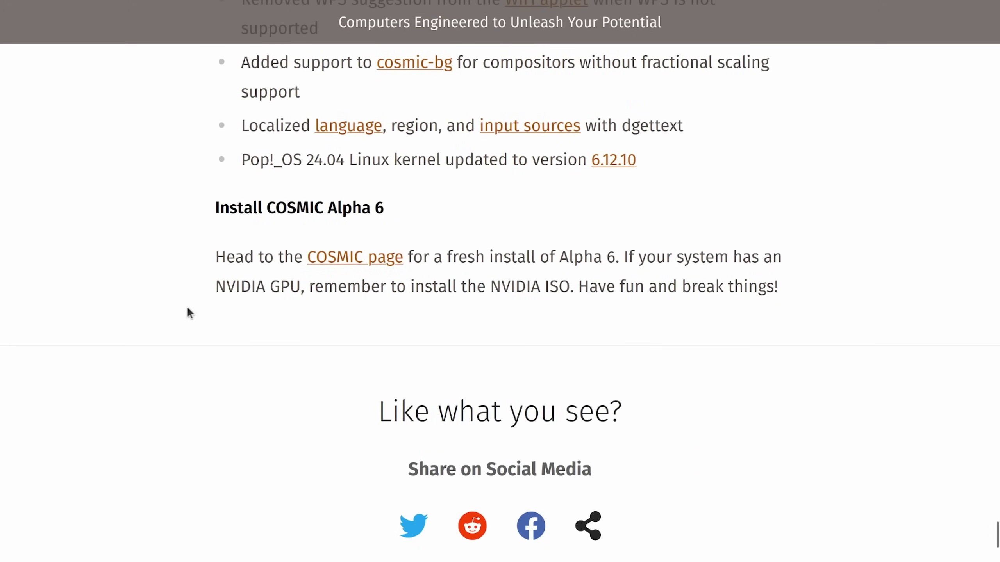
{"action": "scroll", "coordinate": [188, 312], "scroll_direction": "up", "scroll_amount": 3}
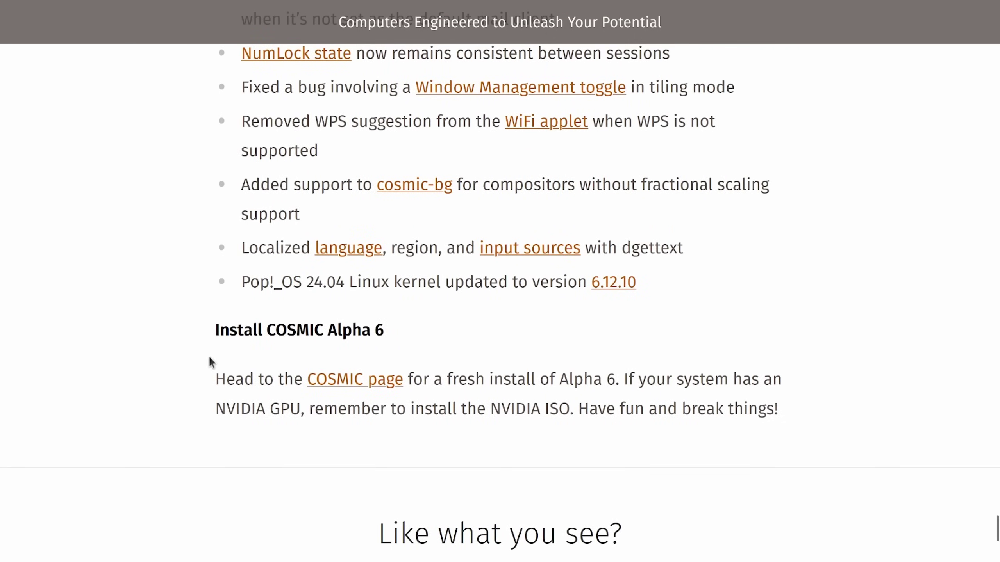
Step: Highlight the Install COSMIC Alpha 6 heading, the fresh install sentence and the NVIDIA GPU reminder
{"action": "left_click_drag", "start_coordinate": [215, 331], "coordinate": [289, 324]}
{"action": "left_click", "coordinate": [289, 324]}
{"action": "left_click_drag", "start_coordinate": [213, 393], "coordinate": [732, 380]}
{"action": "left_click", "coordinate": [732, 379]}
{"action": "left_click_drag", "start_coordinate": [215, 410], "coordinate": [390, 410]}
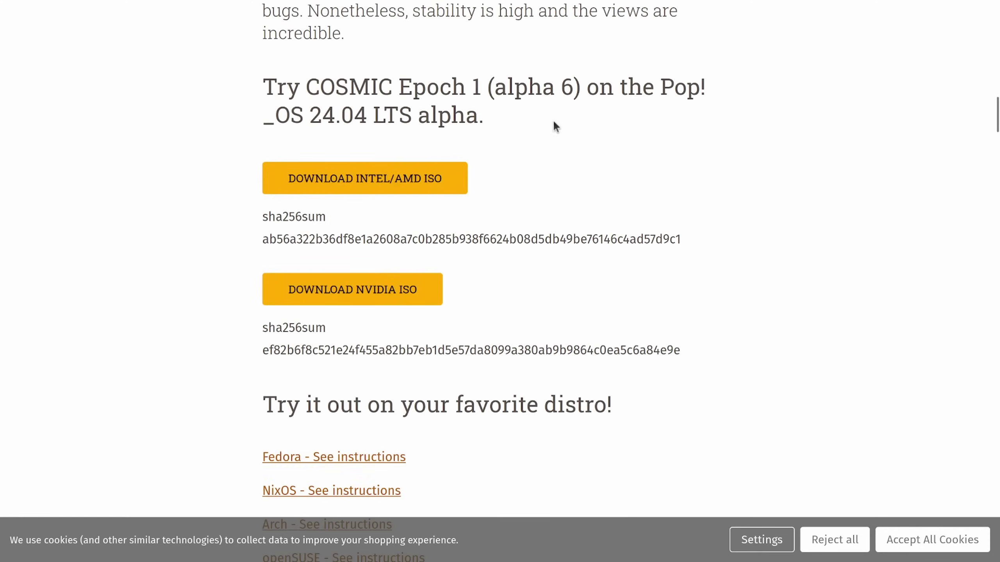
Step: On the COSMIC page, highlight the Try COSMIC Epoch 1 heading and the favorite distro heading
{"action": "left_click_drag", "start_coordinate": [552, 119], "coordinate": [273, 91]}
{"action": "left_click", "coordinate": [669, 100]}
{"action": "scroll", "coordinate": [695, 283], "scroll_direction": "down", "scroll_amount": 6}
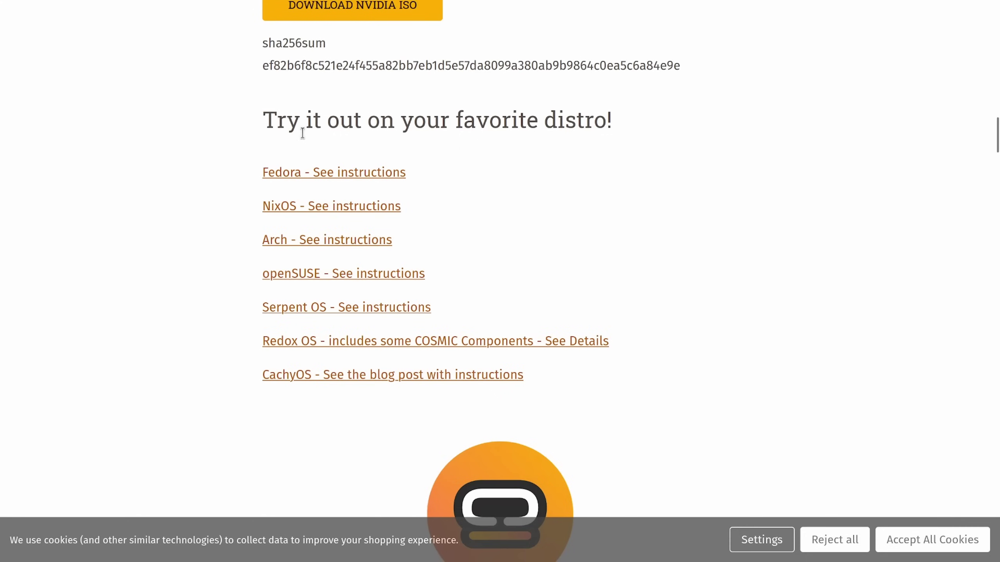
{"action": "left_click_drag", "start_coordinate": [302, 133], "coordinate": [531, 133]}
{"action": "left_click", "coordinate": [531, 133]}
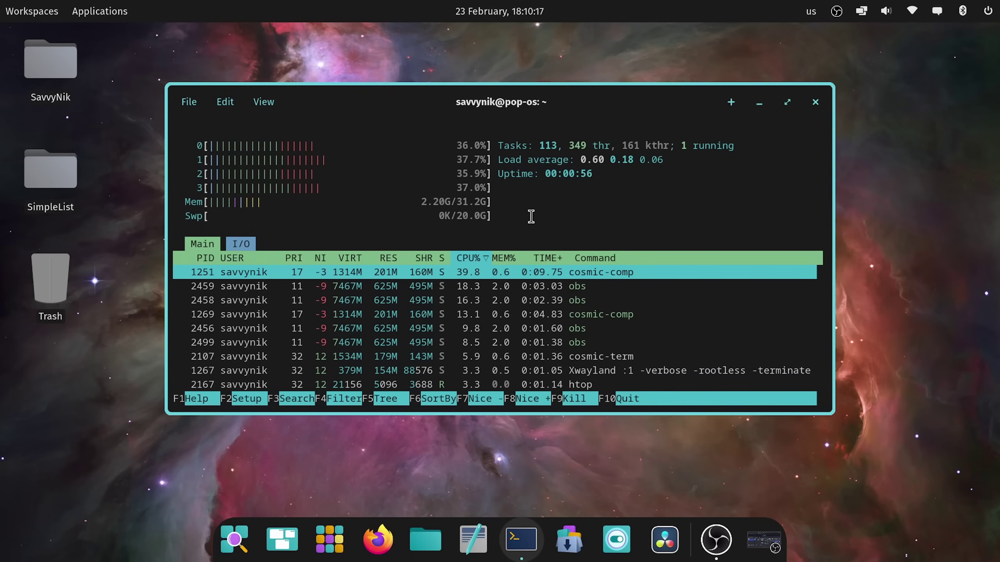
Step: Maximize the htop terminal window so it fills the whole screen
{"action": "left_click", "coordinate": [787, 102]}
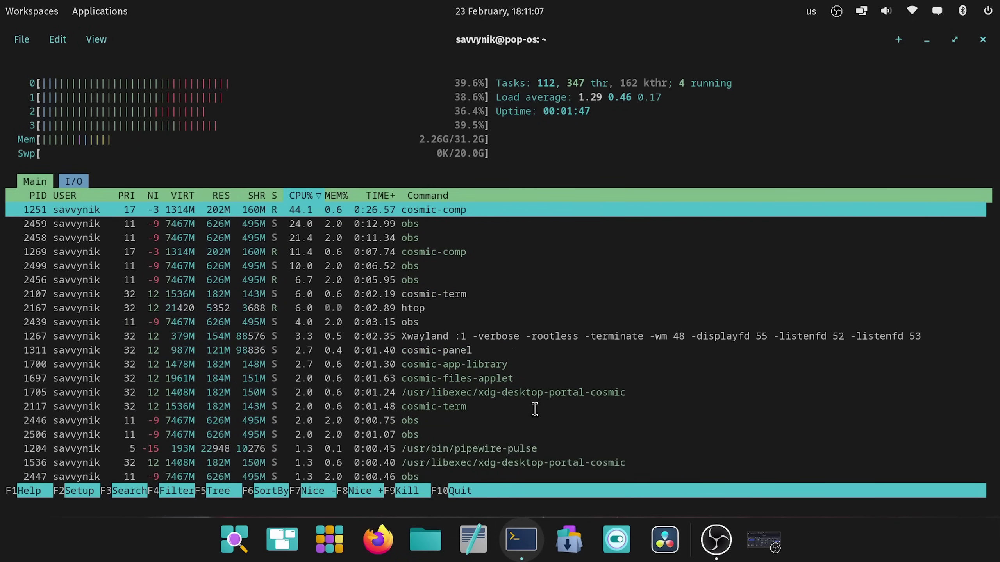
Step: Quit htop, run neofetch, and highlight its OS, kernel and Packages lines
{"action": "type", "text": "q"}
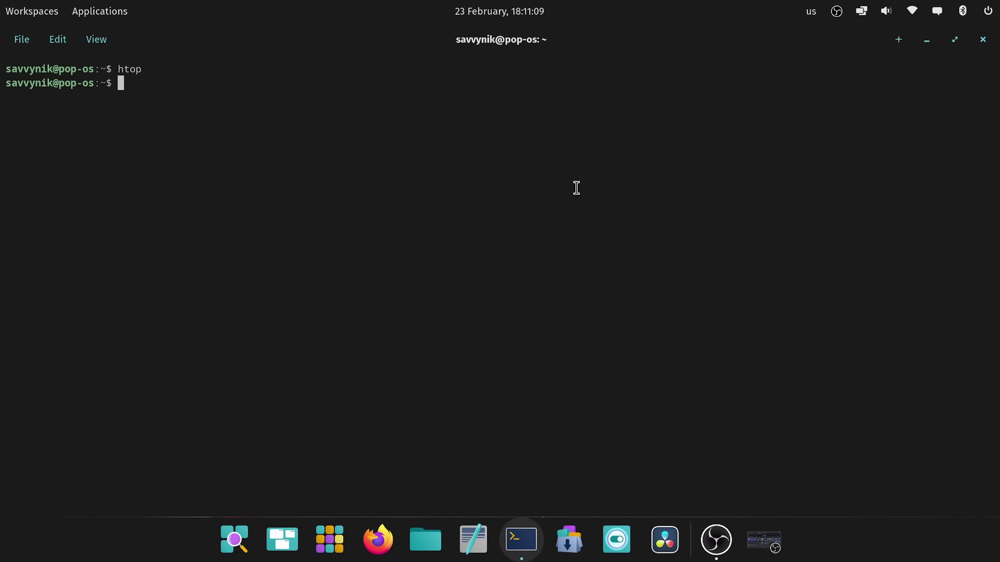
{"action": "type", "text": "neofetch"}
{"action": "key", "text": "Return"}
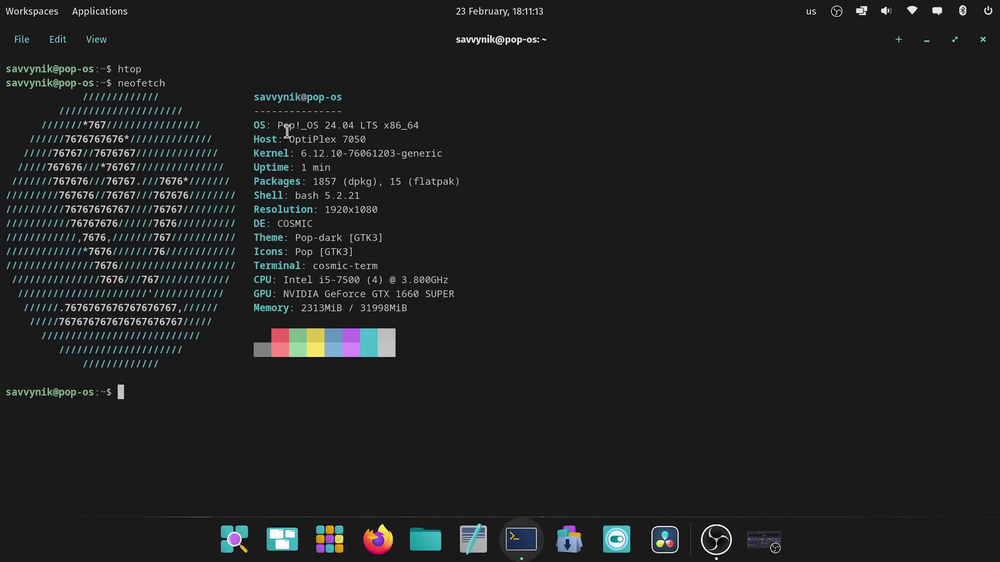
{"action": "left_click_drag", "start_coordinate": [330, 126], "coordinate": [407, 126]}
{"action": "left_click", "coordinate": [437, 133]}
{"action": "left_click_drag", "start_coordinate": [306, 155], "coordinate": [232, 182]}
{"action": "left_click", "coordinate": [287, 174]}
{"action": "triple_click", "coordinate": [287, 175]}
{"action": "left_click", "coordinate": [517, 180]}
Step: Highlight neofetch's Shell bash 5.2.21, GPU and Memory lines in turn
{"action": "left_click_drag", "start_coordinate": [380, 184], "coordinate": [393, 196]}
{"action": "left_click_drag", "start_coordinate": [477, 182], "coordinate": [417, 182]}
{"action": "left_click", "coordinate": [424, 217]}
{"action": "left_click_drag", "start_coordinate": [399, 312], "coordinate": [329, 294]}
{"action": "triple_click", "coordinate": [329, 294]}
{"action": "left_click", "coordinate": [494, 295]}
{"action": "left_click_drag", "start_coordinate": [296, 321], "coordinate": [426, 297]}
{"action": "left_click", "coordinate": [425, 297]}
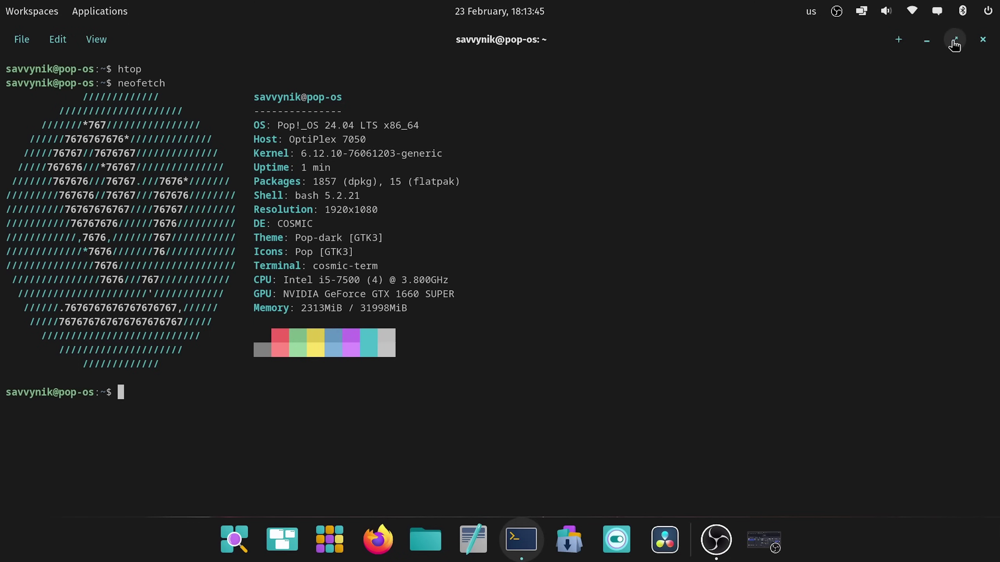
Step: Minimize COSMIC Terminal to reveal the nebula desktop
{"action": "left_click", "coordinate": [927, 39]}
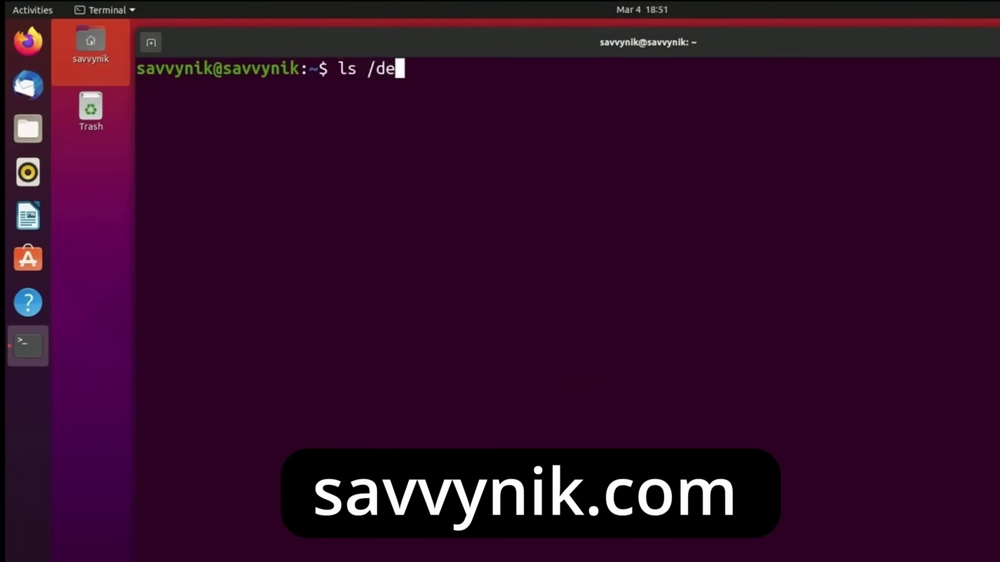
{"action": "type", "text": "sudo apt inst"}
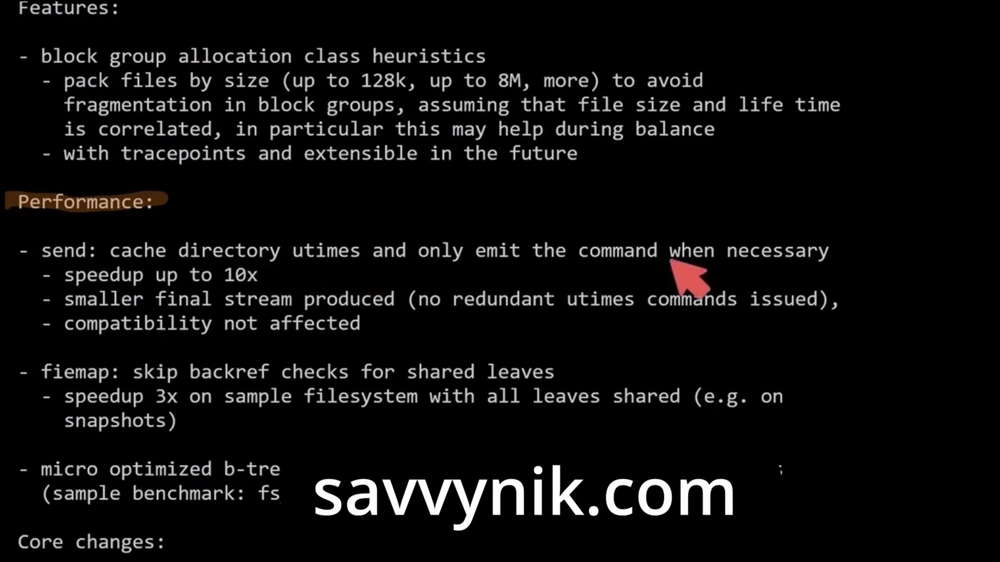